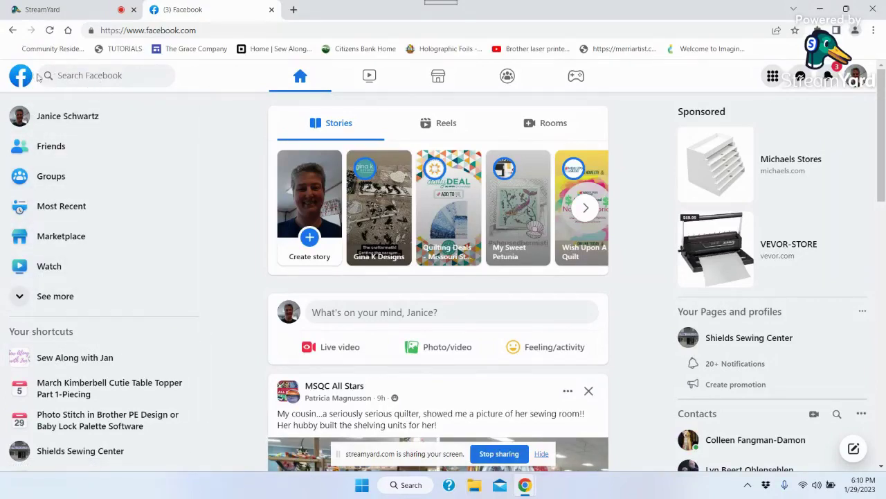
# Search Facebook for 'sew along' and open the Sew Along with Jan group.
pyautogui.click(66, 75)
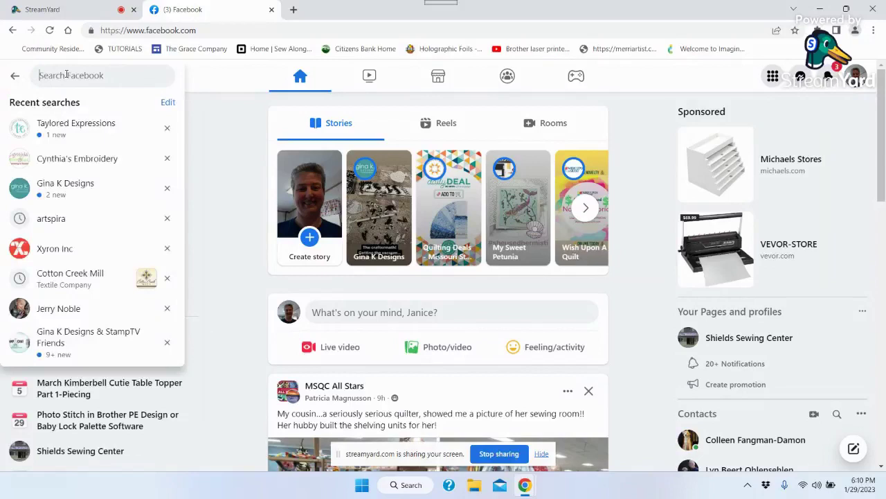
pyautogui.write('sew')
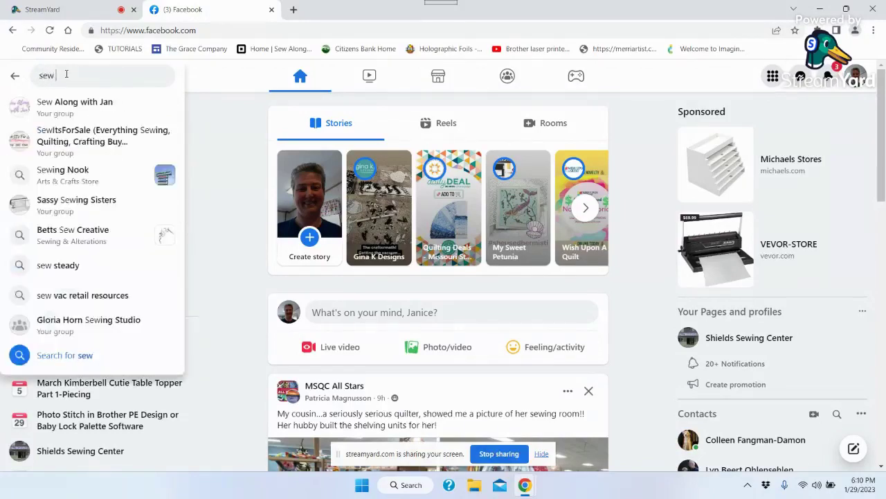
pyautogui.write(' along')
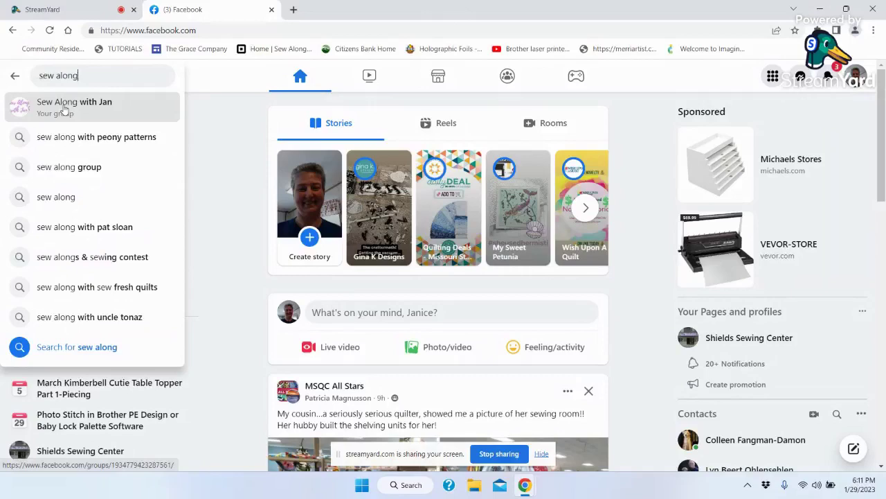
pyautogui.click(64, 109)
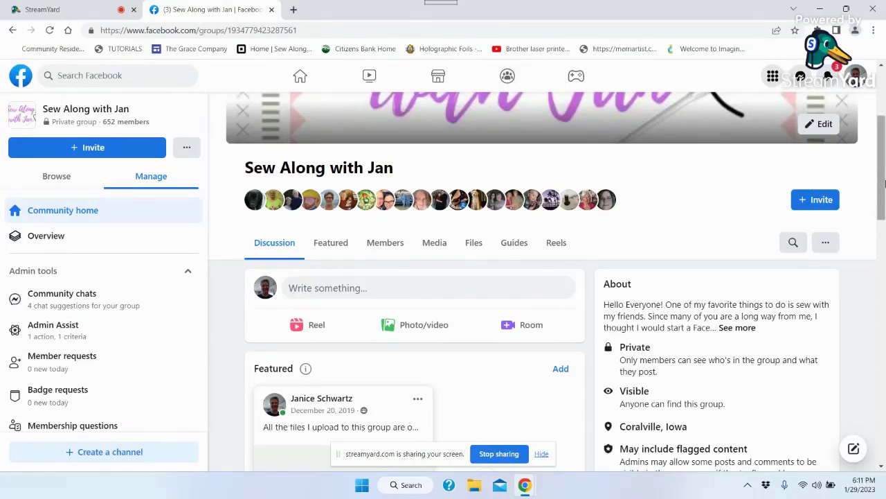
# Scroll to the group's Featured section and open the pinned Dropbox files post.
pyautogui.scroll(-3, 883, 168)
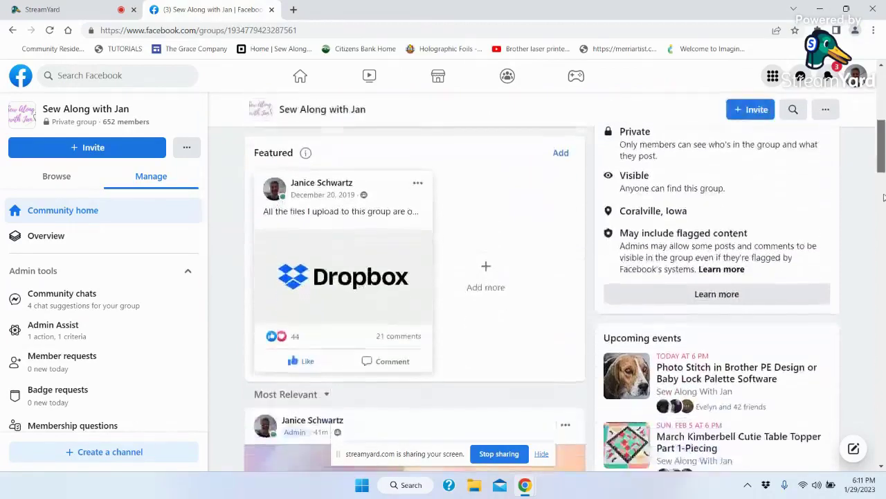
pyautogui.scroll(3, 883, 169)
pyautogui.scroll(3, 884, 168)
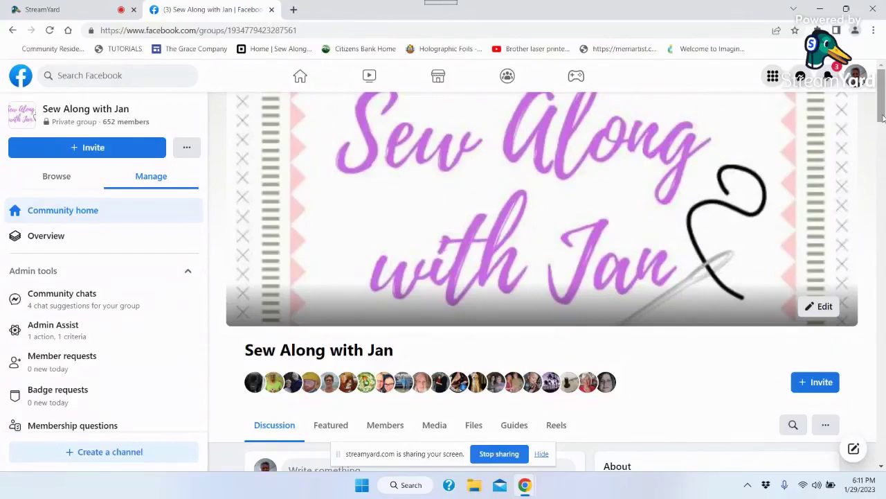
pyautogui.moveTo(883, 118); pyautogui.dragTo(883, 155)
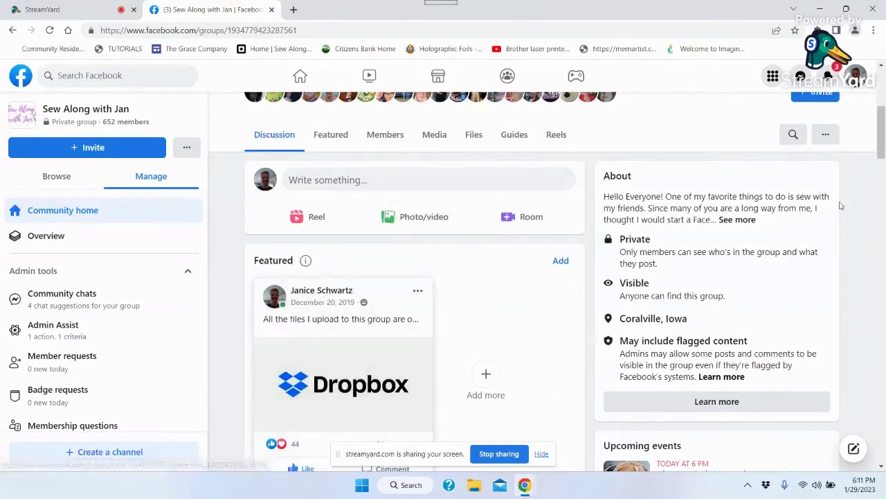
pyautogui.moveTo(883, 138); pyautogui.dragTo(883, 150)
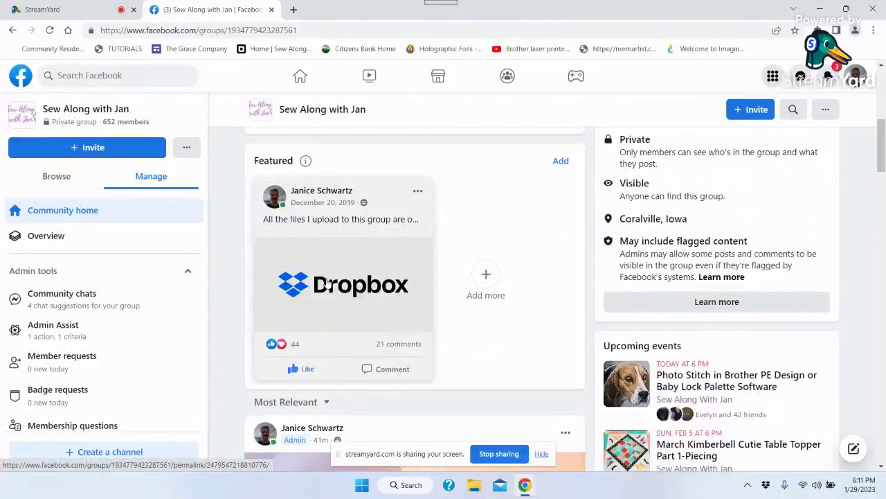
pyautogui.click(327, 284)
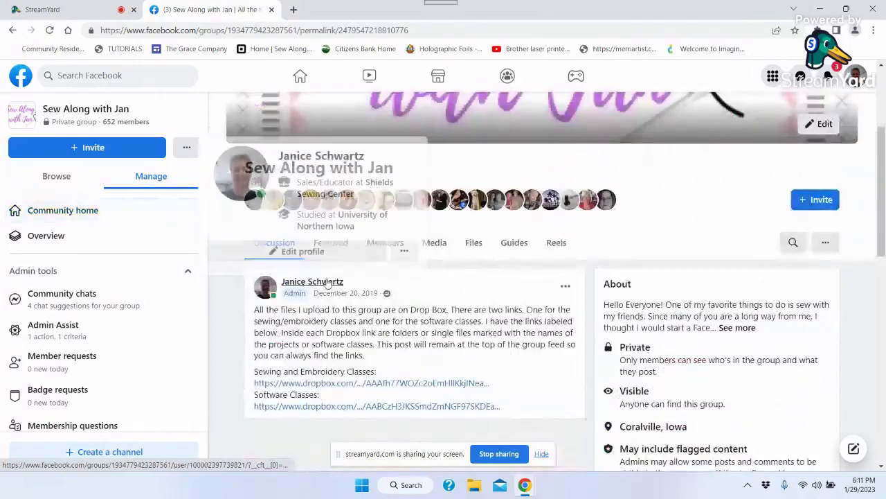
# Follow the post's Sewing and Embroidery Classes Dropbox link.
pyautogui.moveTo(883, 197); pyautogui.dragTo(884, 212)
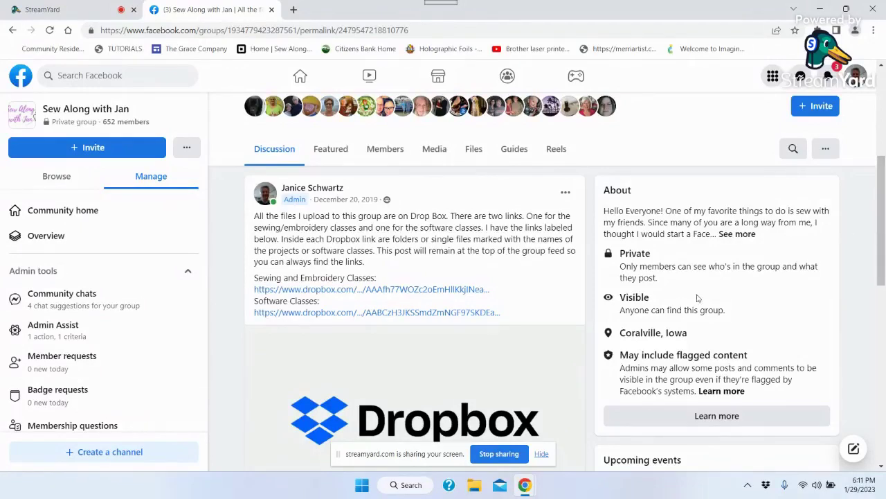
pyautogui.click(320, 291)
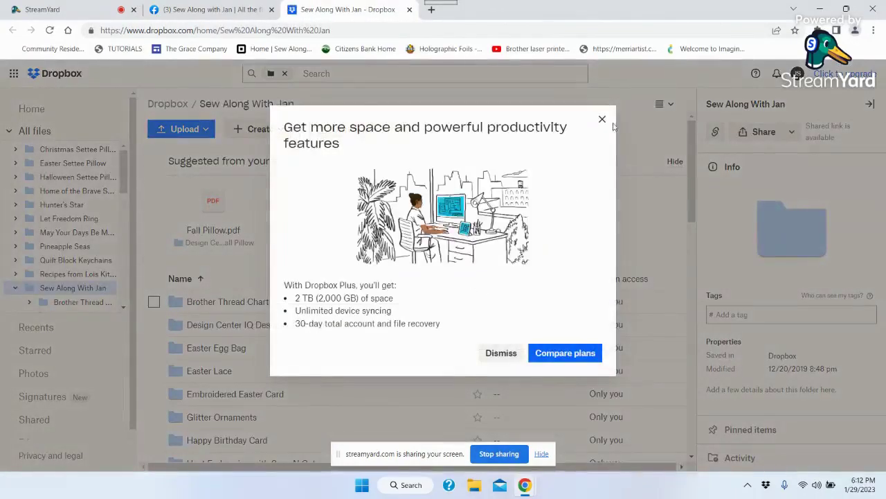
# Dismiss the Dropbox Plus offer, close that Dropbox tab, and open the Software Classes link instead.
pyautogui.click(601, 121)
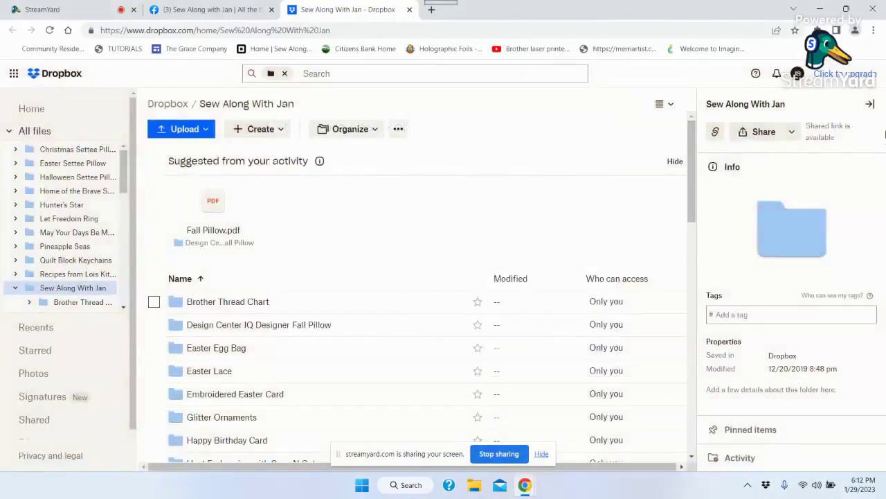
pyautogui.moveTo(691, 157); pyautogui.dragTo(689, 247)
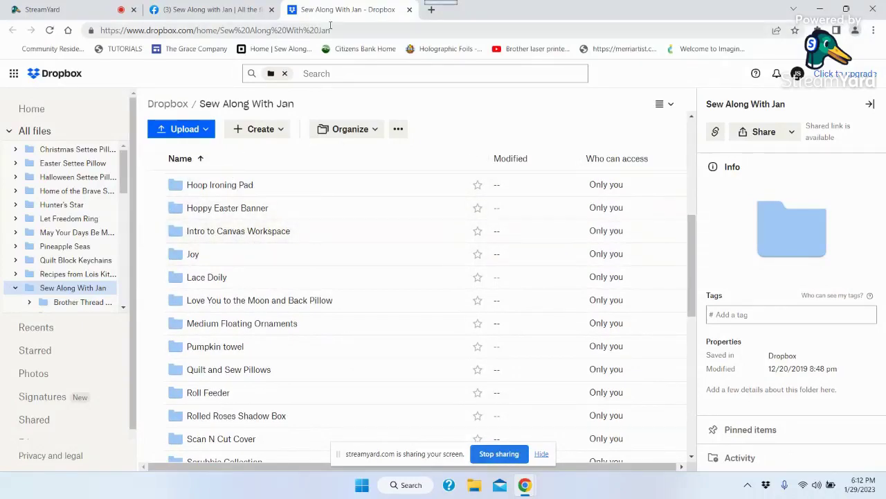
pyautogui.click(410, 9)
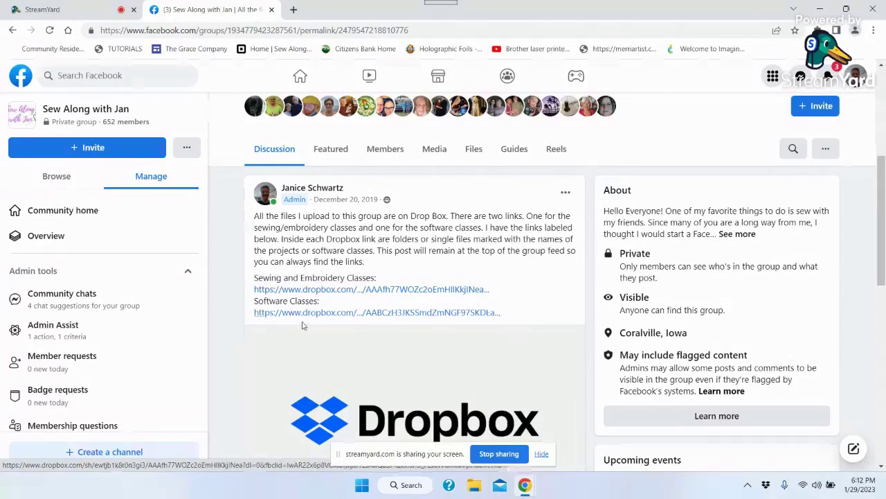
pyautogui.click(298, 313)
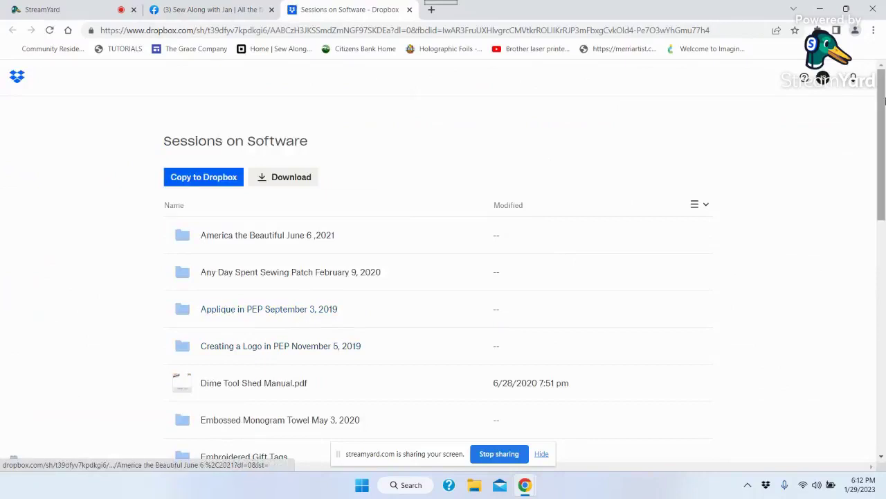
# Open the Photo Stitch PED and Palette 9 and 11 October 1, 2019 folder.
pyautogui.moveTo(884, 110); pyautogui.dragTo(883, 123)
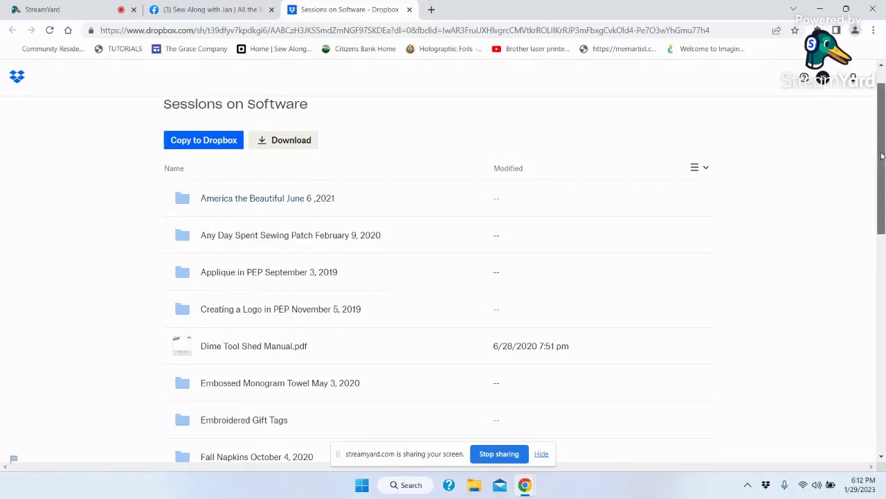
pyautogui.moveTo(881, 156); pyautogui.dragTo(882, 165)
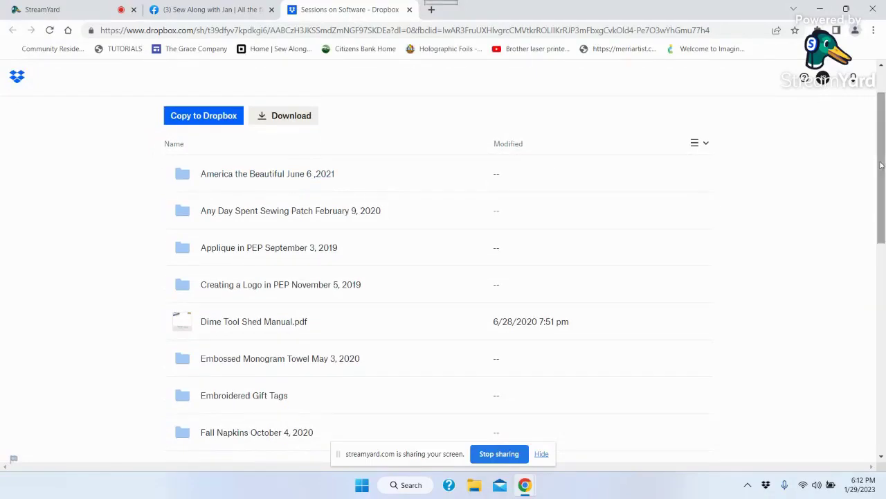
pyautogui.moveTo(881, 164); pyautogui.dragTo(884, 104)
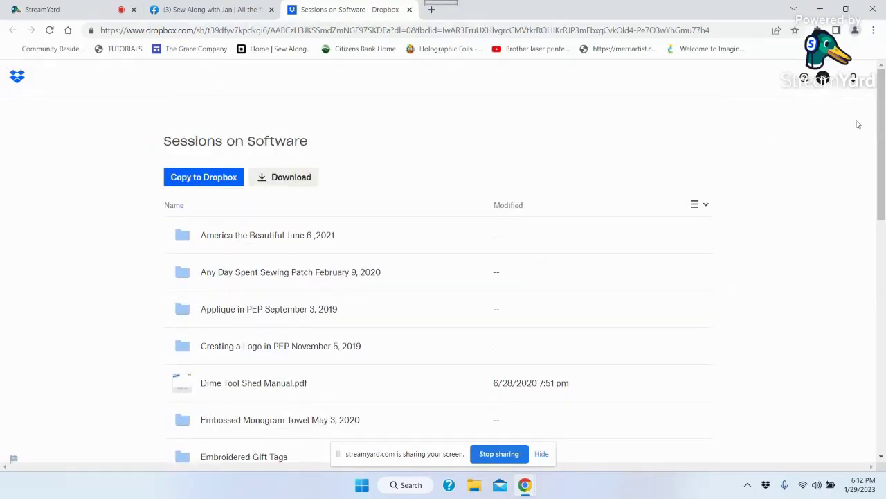
pyautogui.moveTo(883, 114); pyautogui.dragTo(884, 346)
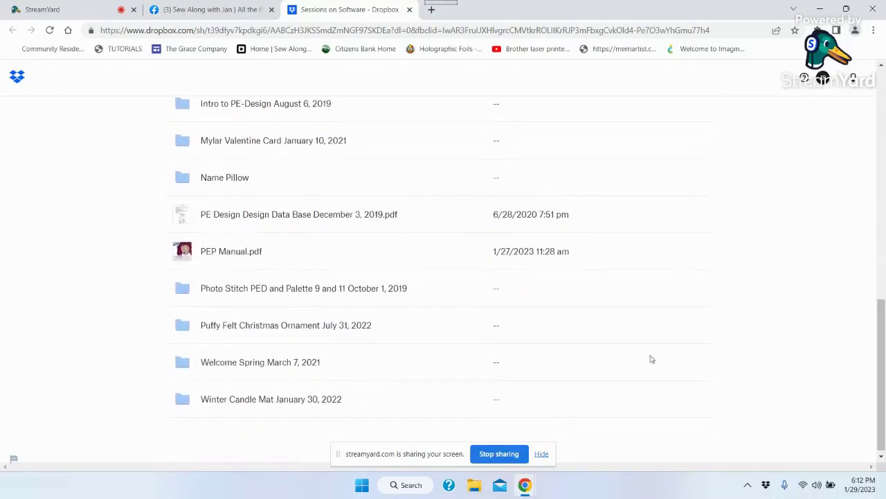
pyautogui.click(270, 288)
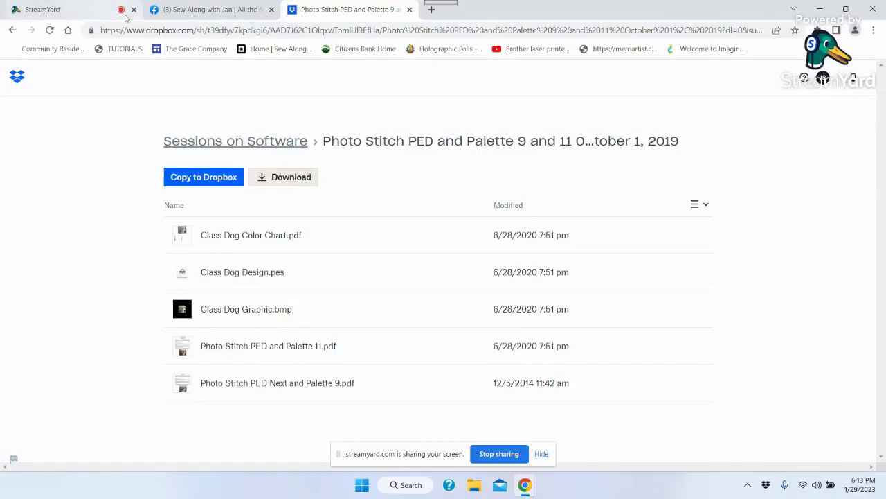
# Close Dropbox, go back to the Sew Along with Jan group, and reopen the featured Dropbox post.
pyautogui.click(13, 30)
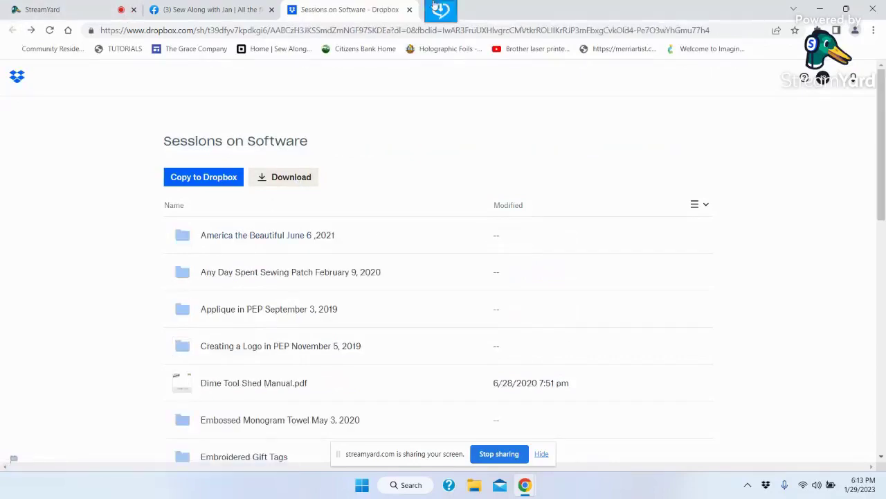
pyautogui.click(409, 9)
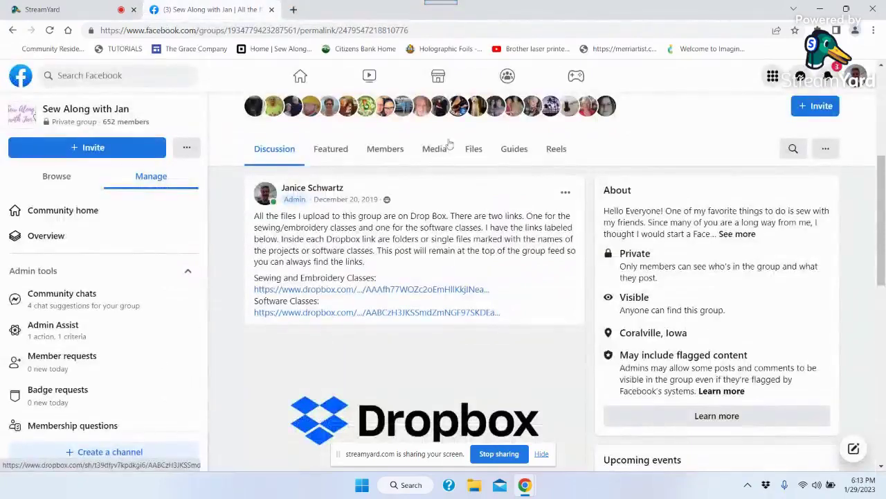
pyautogui.click(12, 31)
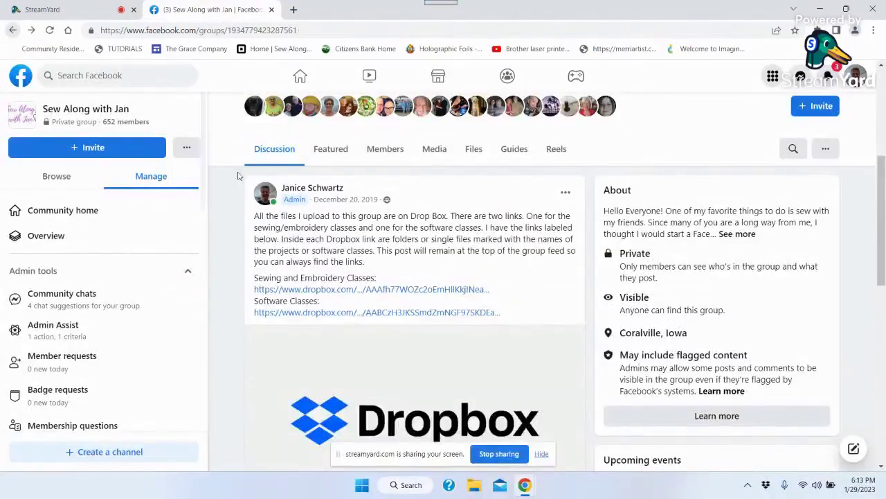
pyautogui.scroll(-4, 884, 130)
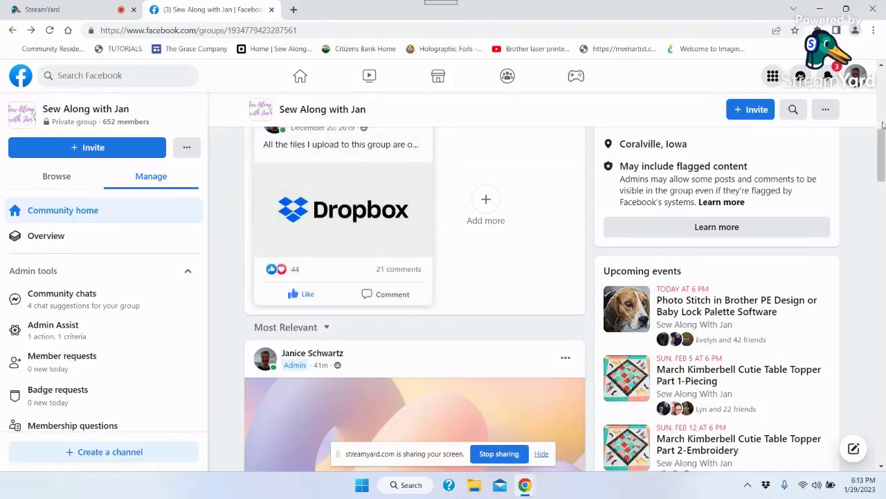
pyautogui.scroll(1, 881, 142)
pyautogui.scroll(1, 882, 142)
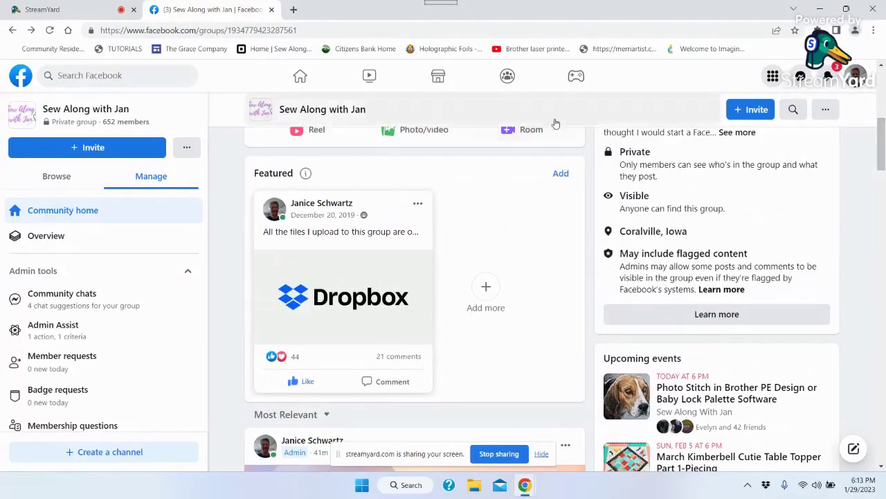
pyautogui.click(320, 295)
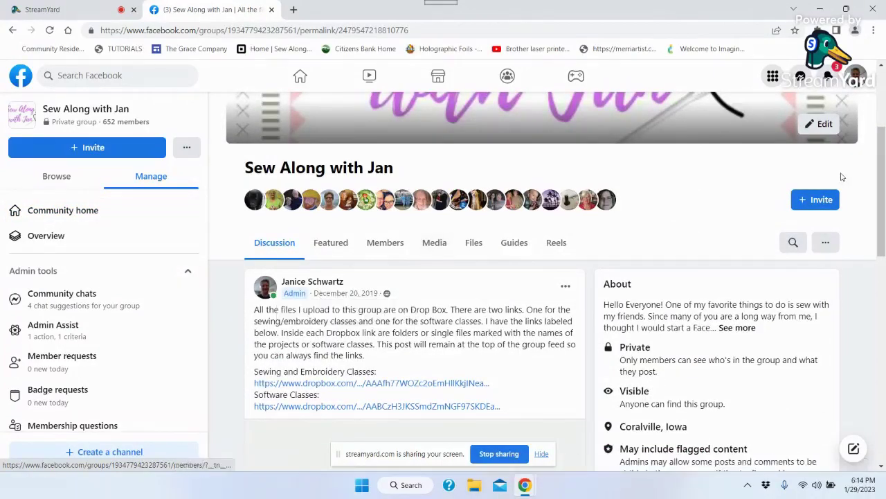
pyautogui.moveTo(881, 178); pyautogui.dragTo(882, 209)
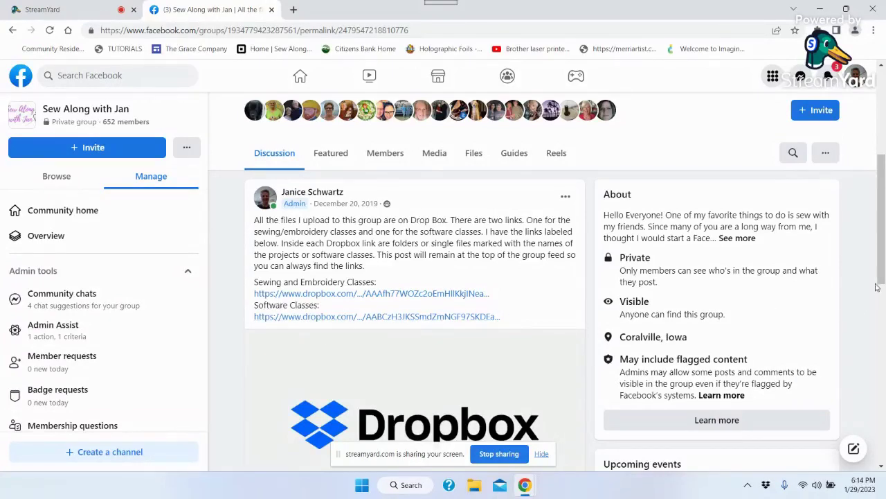
pyautogui.moveTo(882, 277); pyautogui.dragTo(881, 271)
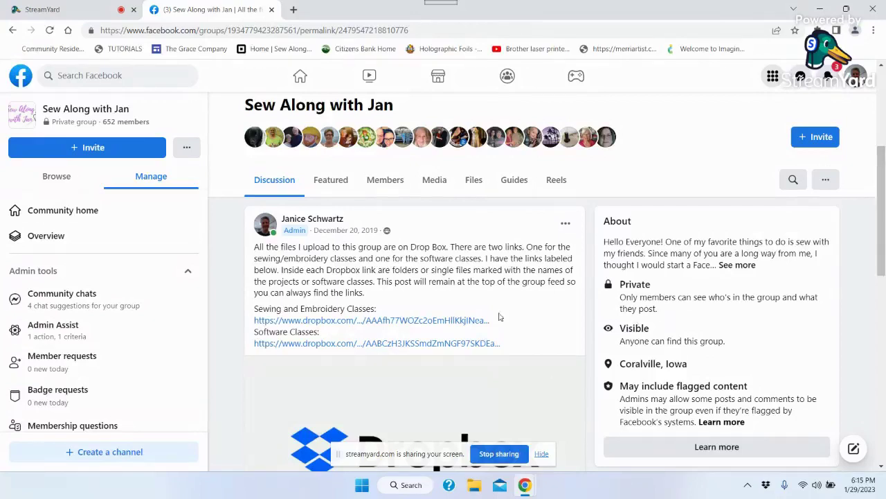
pyautogui.click(331, 346)
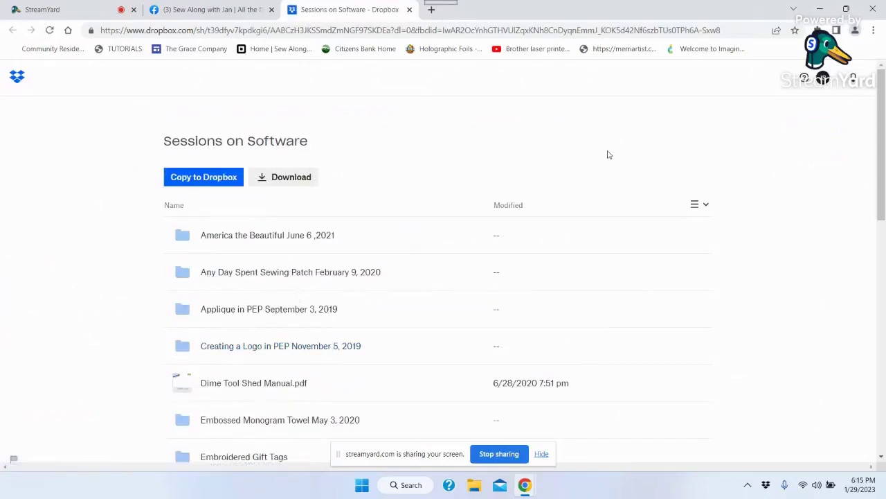
pyautogui.moveTo(883, 123)
pyautogui.mouseDown()
pyautogui.moveTo(884, 326)
pyautogui.moveTo(884, 130)
pyautogui.mouseUp()
pyautogui.moveTo(883, 150); pyautogui.dragTo(845, 386)
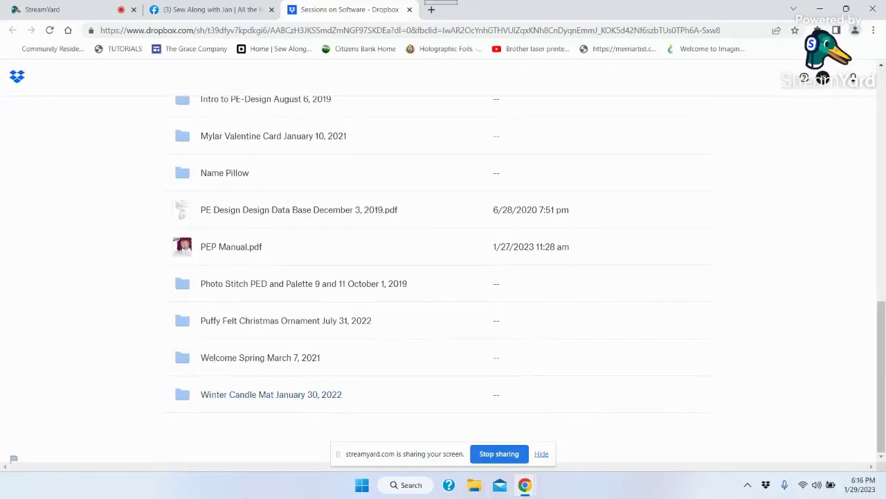
pyautogui.click(244, 284)
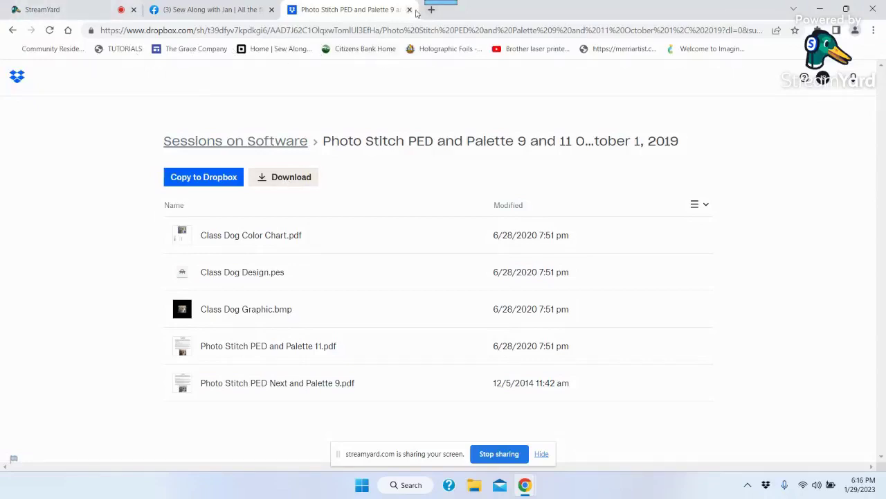
pyautogui.click(409, 9)
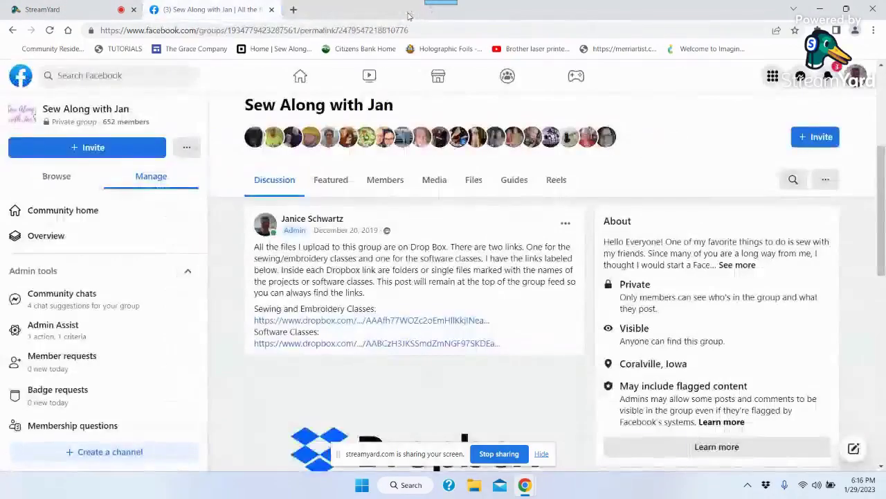
pyautogui.click(361, 343)
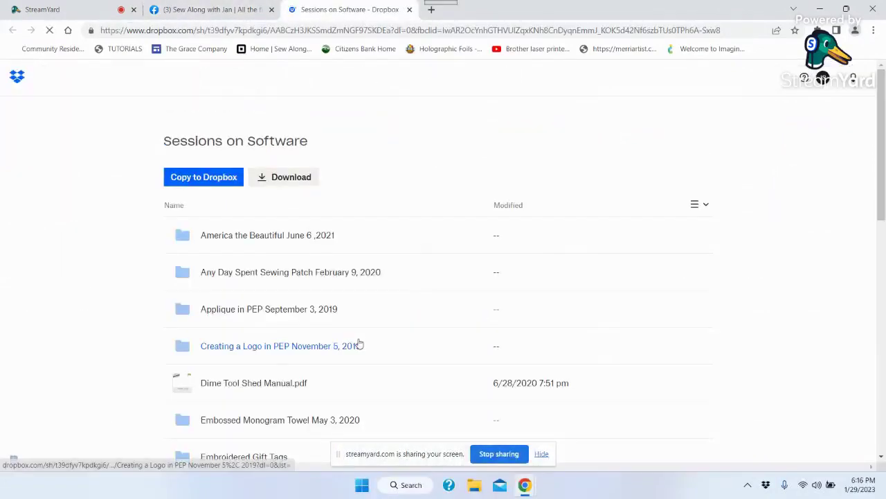
pyautogui.moveTo(883, 199); pyautogui.dragTo(884, 431)
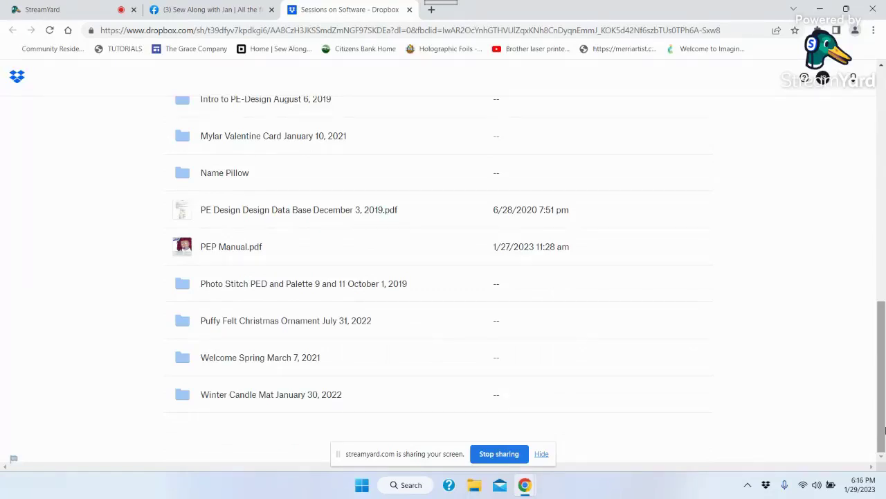
pyautogui.moveTo(881, 402); pyautogui.dragTo(877, 121)
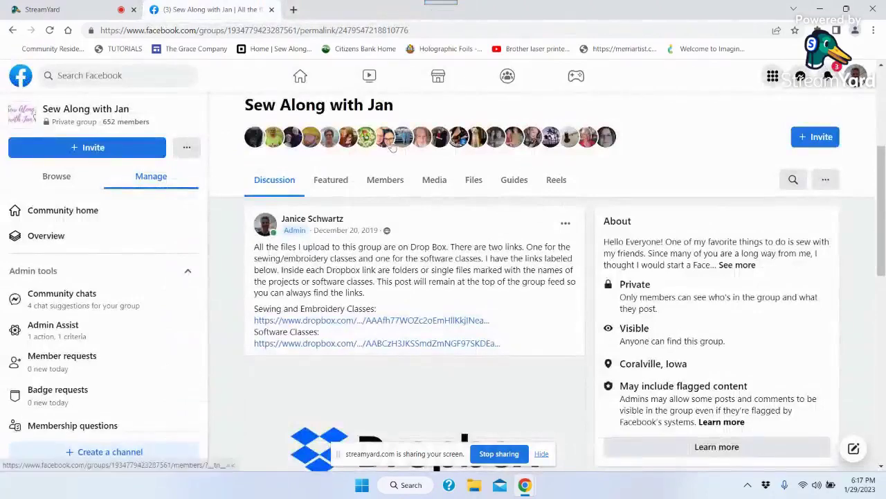
pyautogui.click(857, 75)
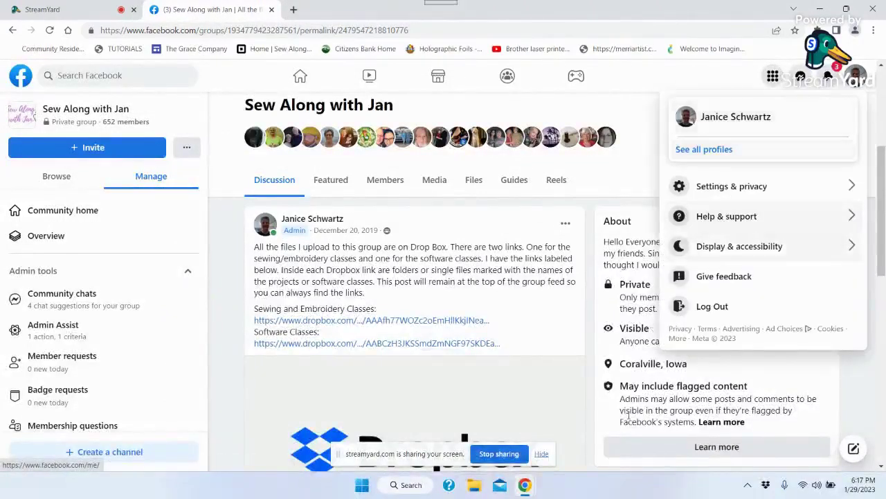
# Log out of Facebook and close its tab, returning to StreamYard.
pyautogui.click(724, 306)
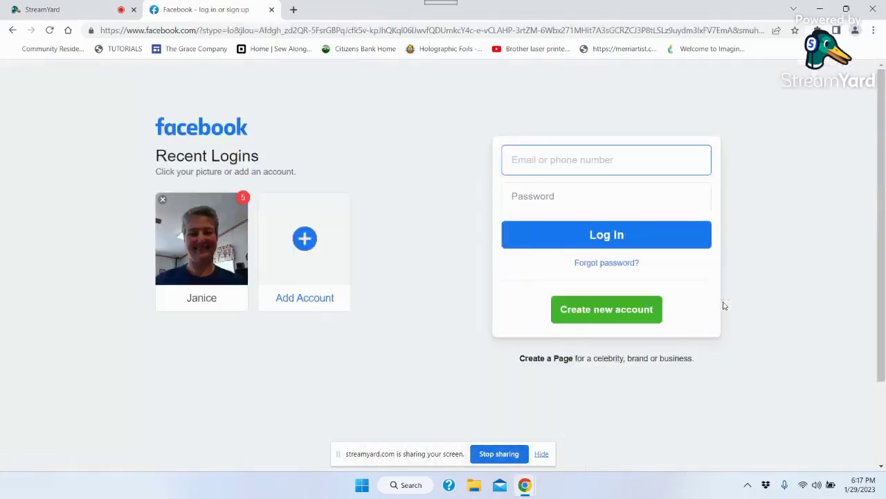
pyautogui.click(271, 9)
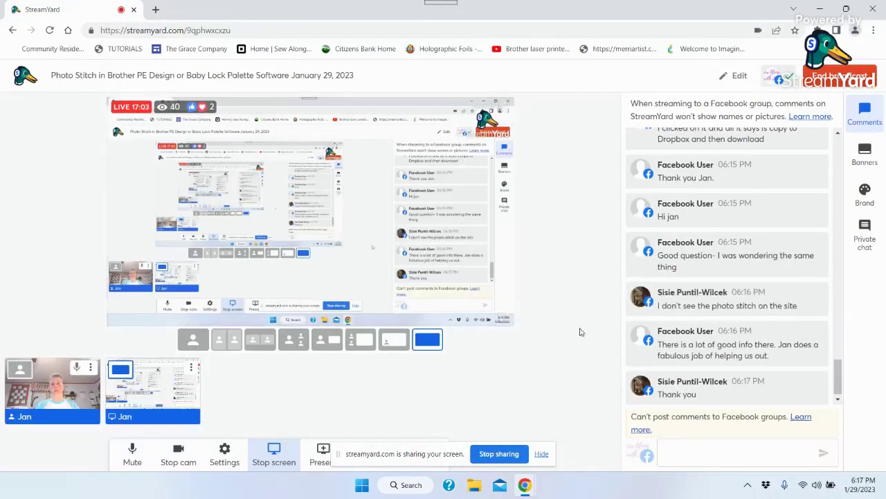
# Minimize the Chrome StreamYard window to reveal the Windows desktop.
pyautogui.click(821, 10)
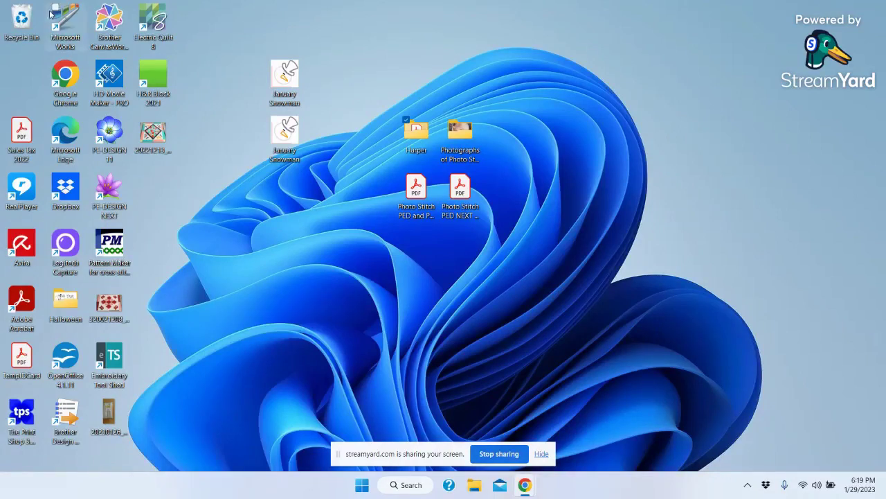
# Launch PE-DESIGN 11 from its desktop shortcut.
pyautogui.click(114, 127)
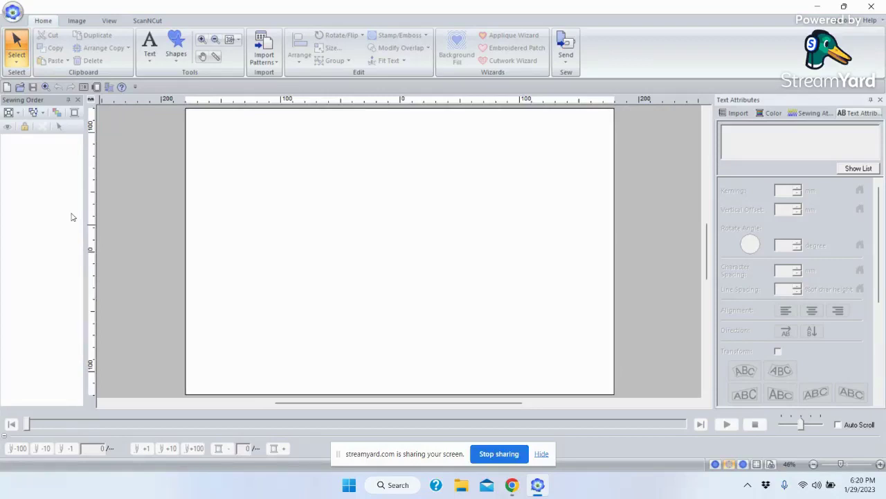
# On the Image tab, show the Photo Stitch Color and Mono options.
pyautogui.click(72, 22)
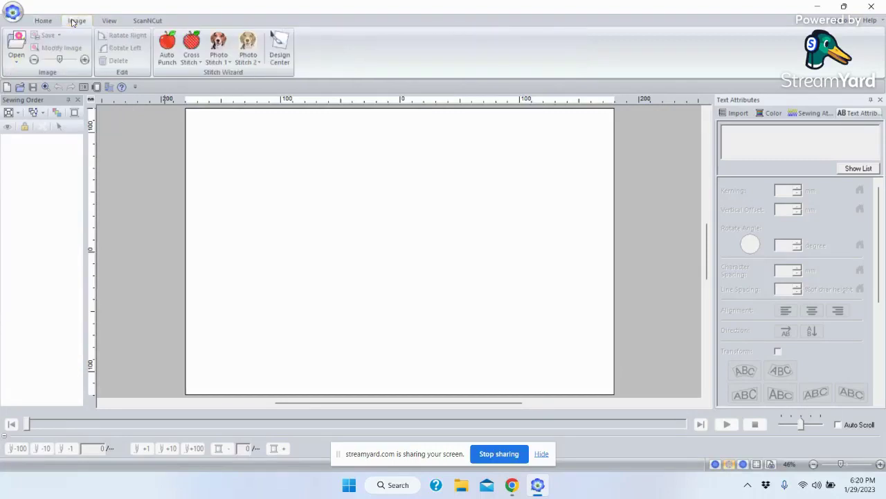
pyautogui.click(216, 63)
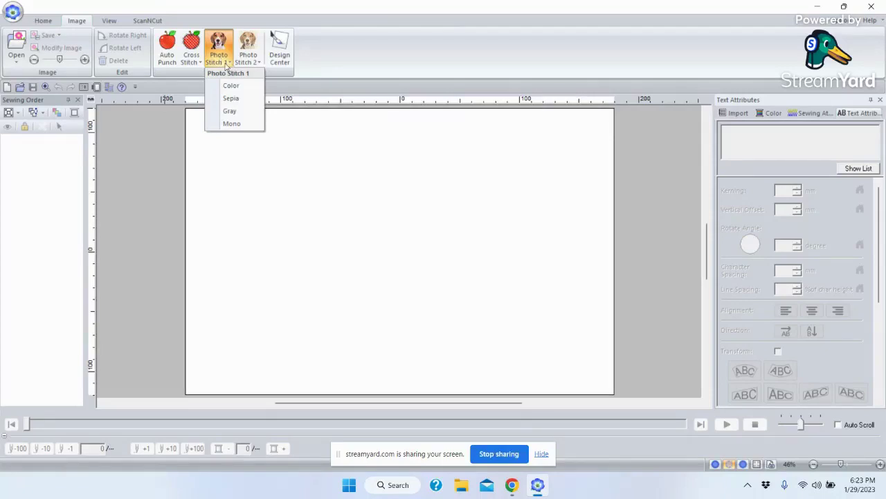
pyautogui.moveTo(249, 54)
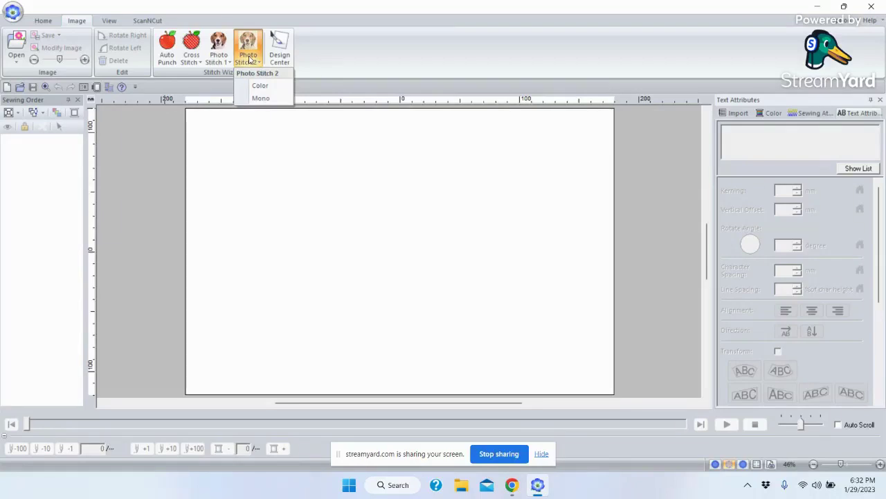
# Close the Photo Stitch 2 options and minimize PE-Design 11 to the desktop.
pyautogui.click(42, 21)
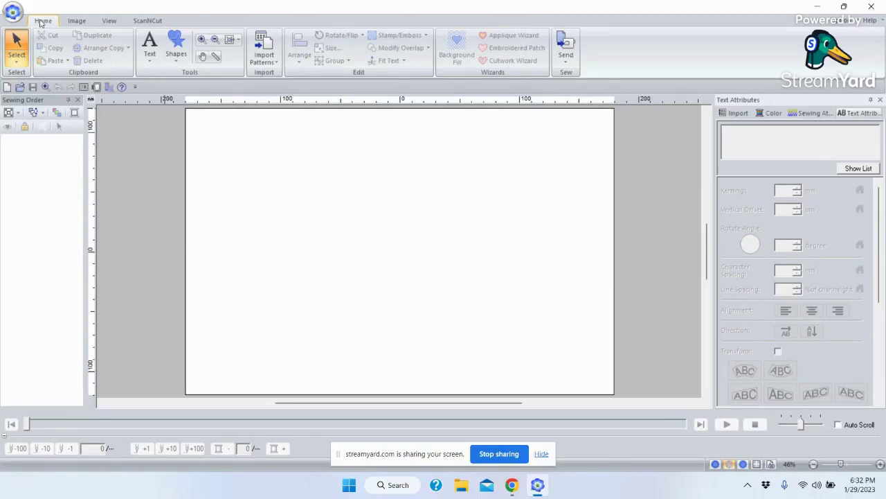
pyautogui.click(819, 8)
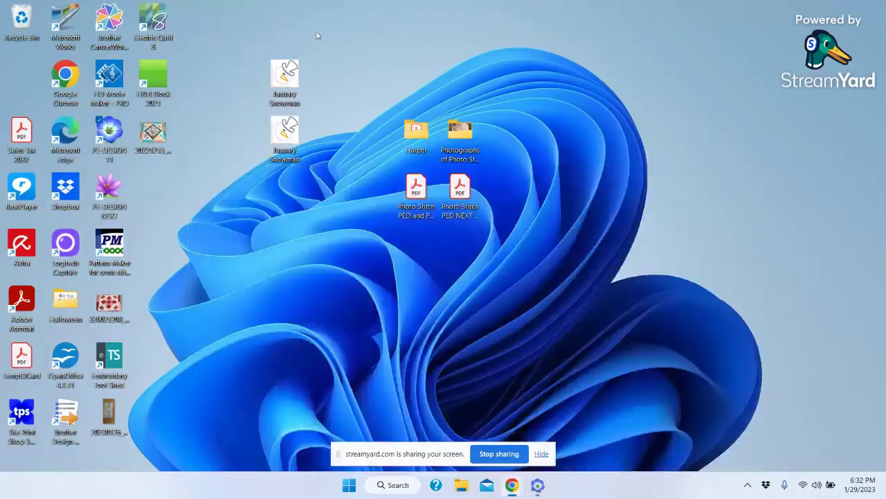
# Launch PE-Design NEXT, look over its Image tab photo stitch tools, then minimize it.
pyautogui.doubleClick(110, 200)
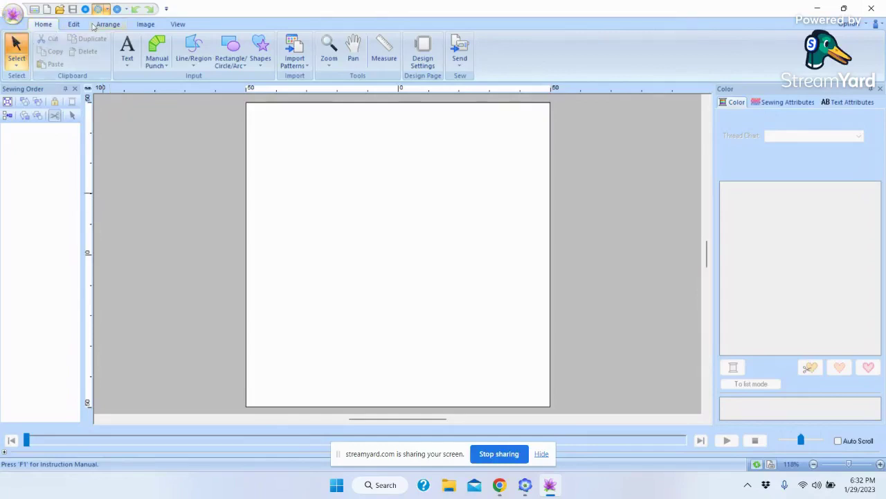
pyautogui.click(146, 25)
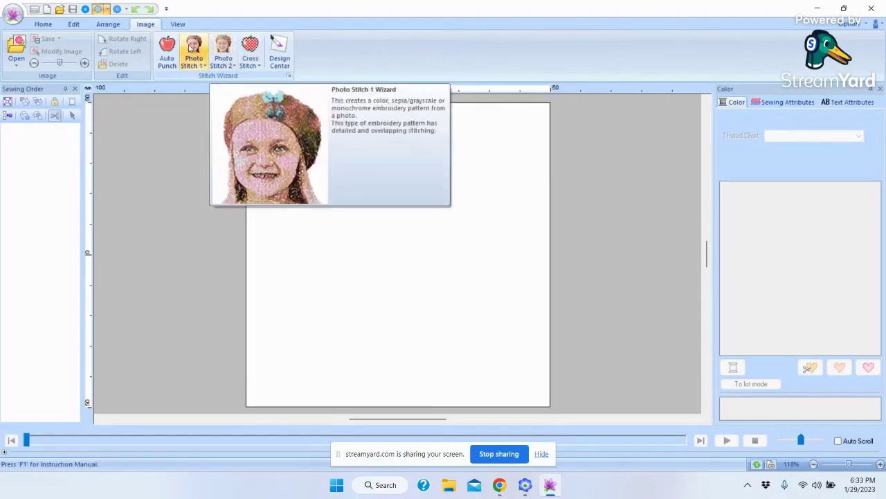
pyautogui.click(818, 9)
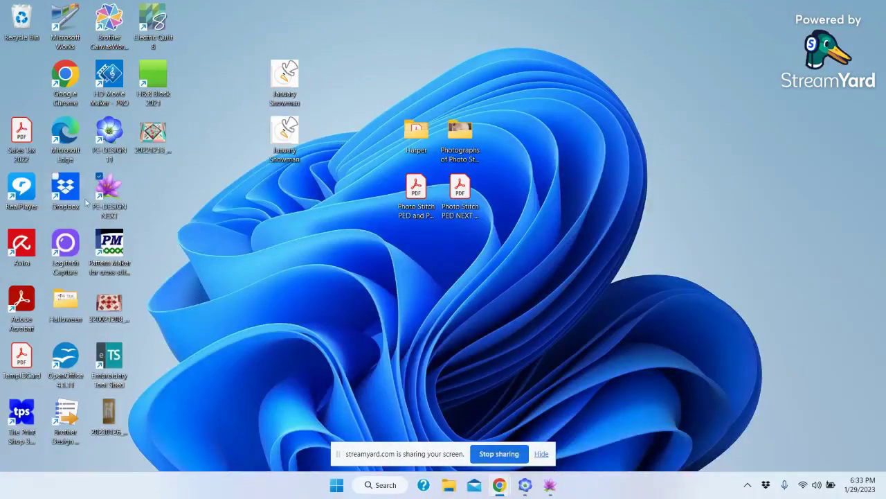
# Restore PE-Design 11 and start a Color Photo Stitch 1 design from the Image tab.
pyautogui.click(526, 489)
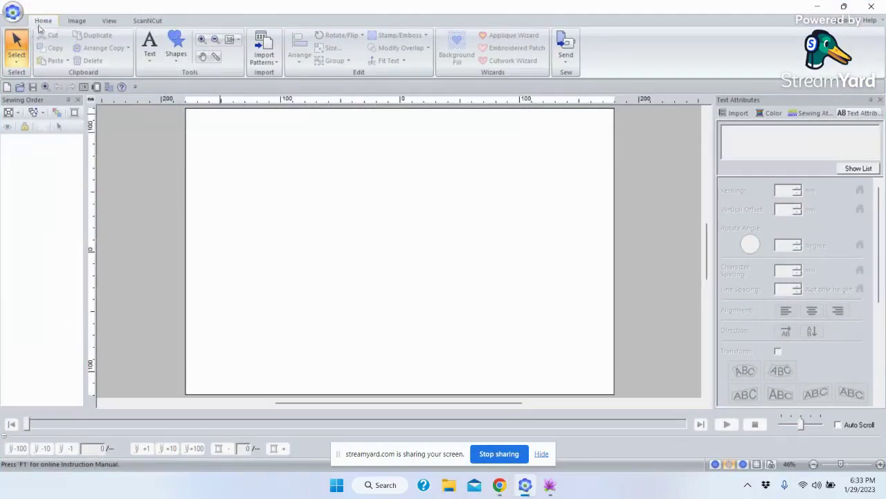
pyautogui.click(74, 22)
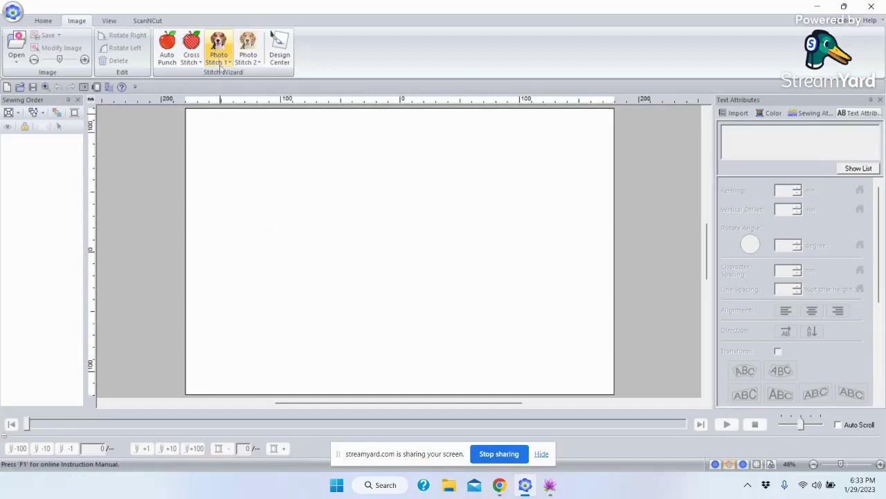
pyautogui.click(220, 64)
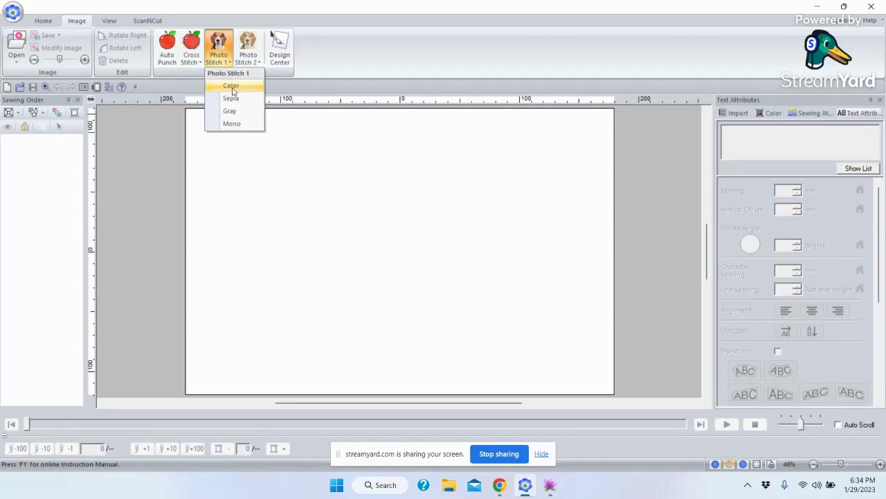
pyautogui.click(232, 87)
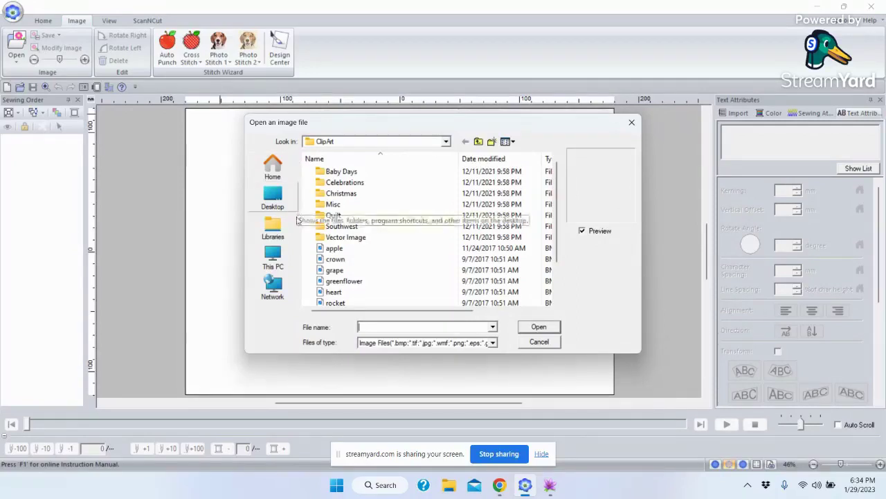
pyautogui.click(272, 197)
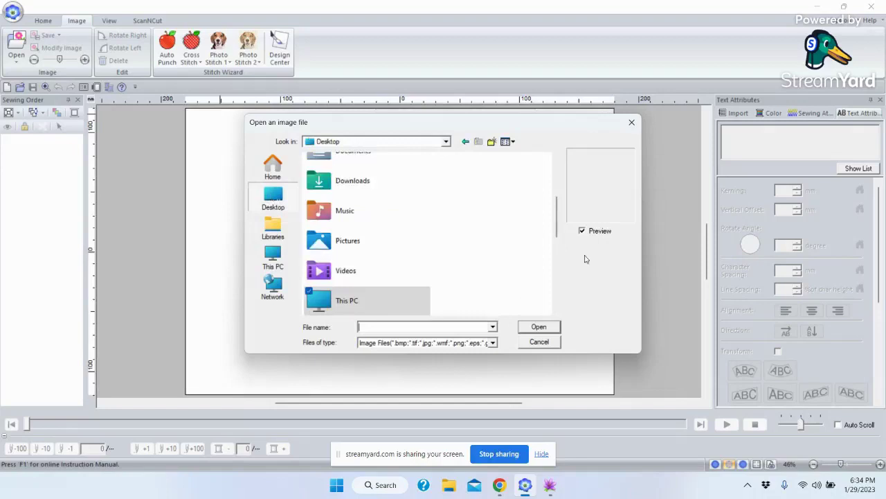
pyautogui.moveTo(556, 217); pyautogui.dragTo(559, 266)
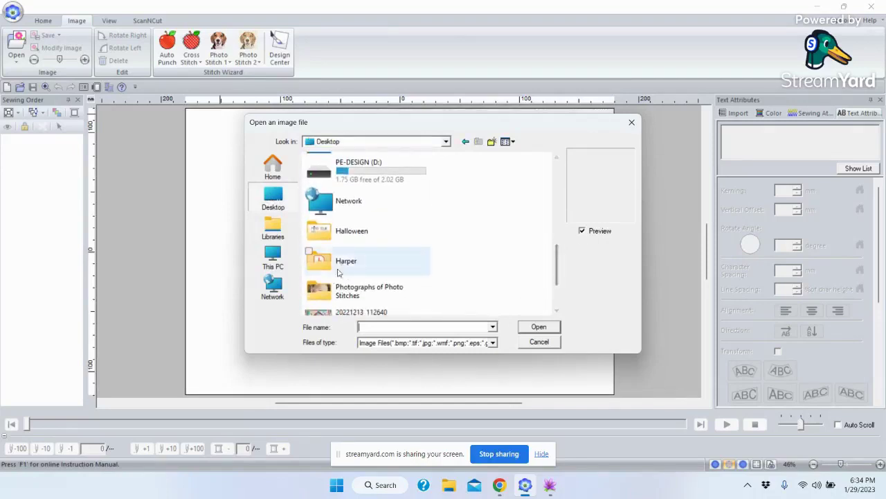
pyautogui.doubleClick(317, 261)
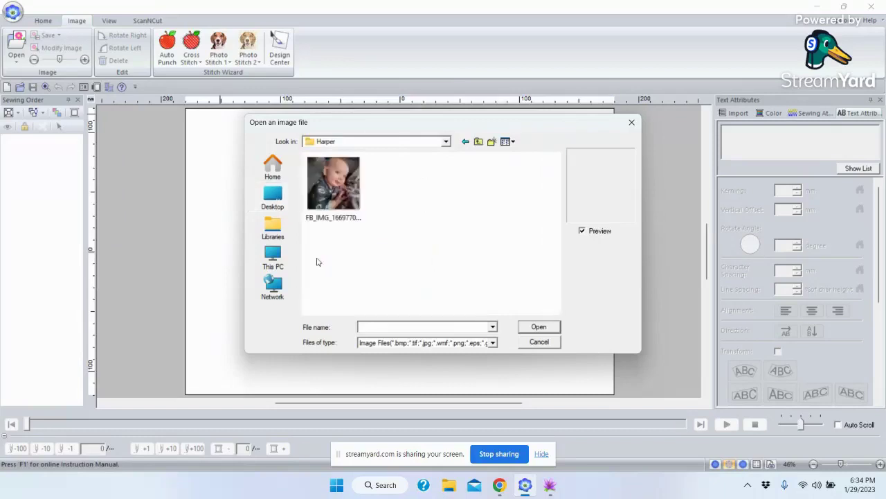
pyautogui.click(335, 187)
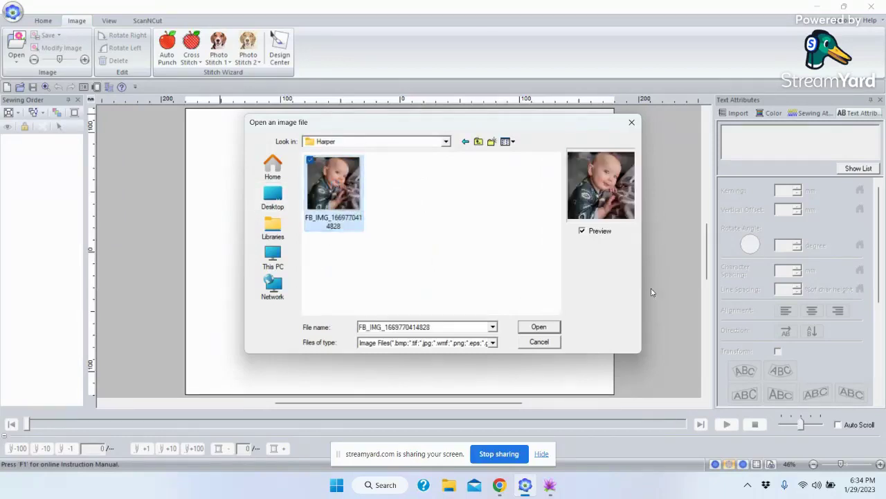
pyautogui.click(546, 327)
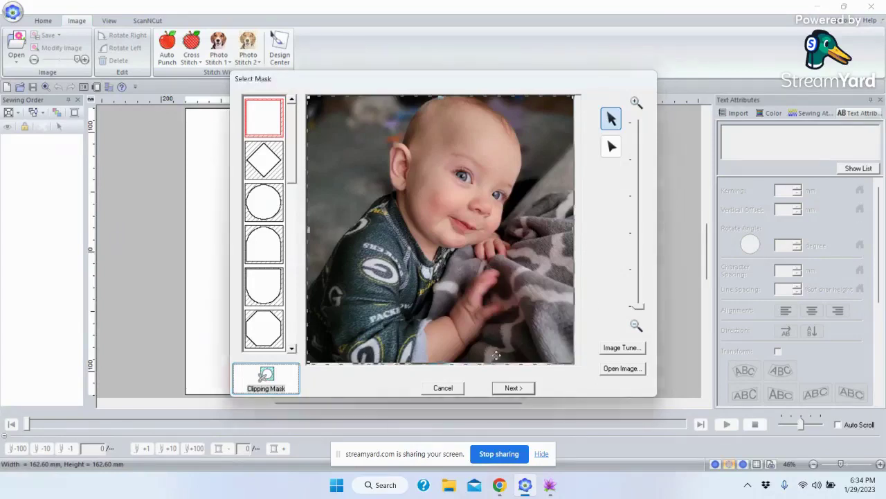
pyautogui.click(454, 389)
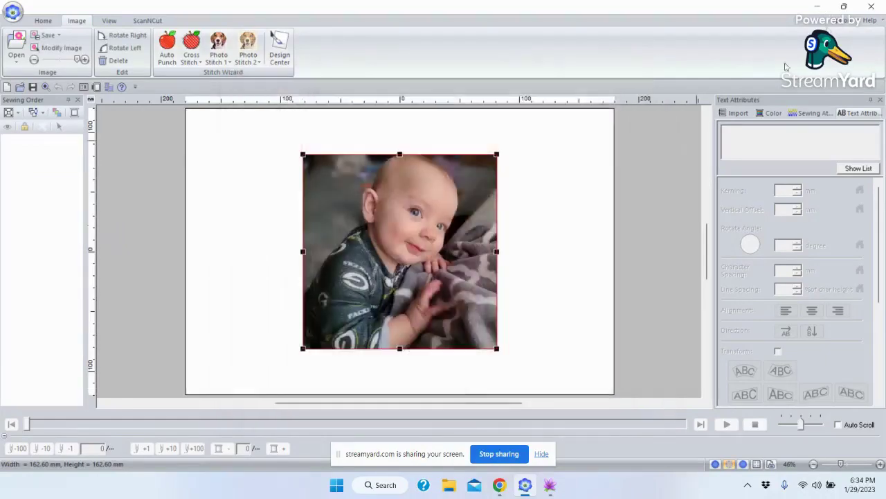
# Minimize PE-Design 11 and switch to the PE-Design NEXT window from the taskbar.
pyautogui.click(818, 7)
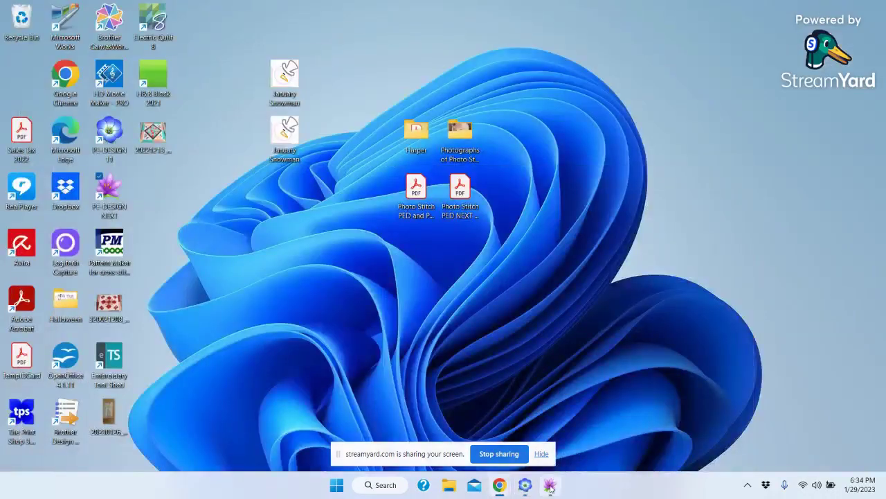
pyautogui.click(550, 485)
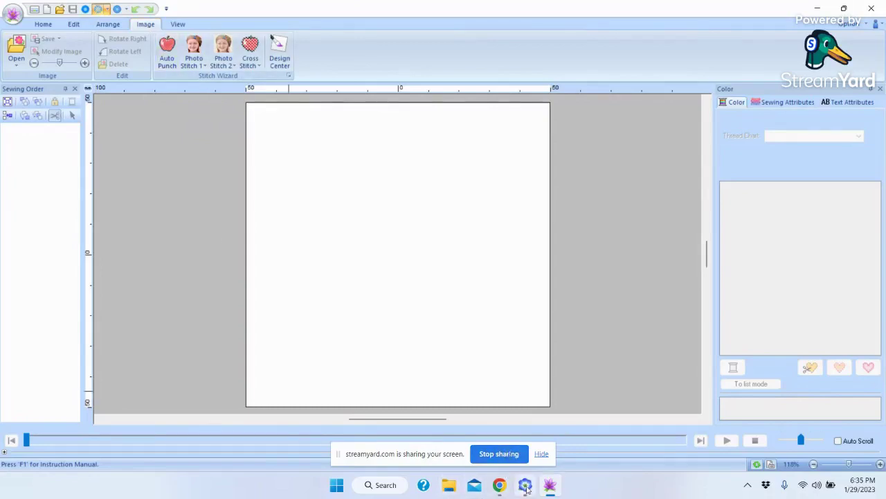
pyautogui.moveTo(525, 488)
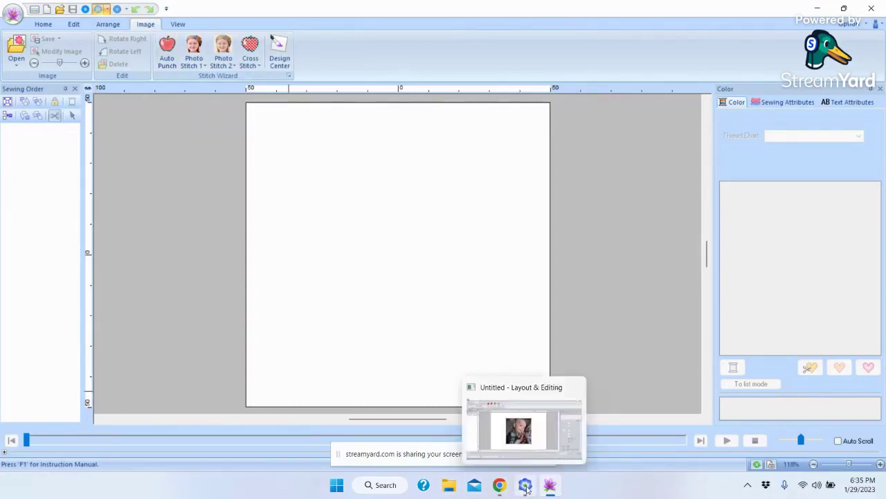
pyautogui.click(526, 488)
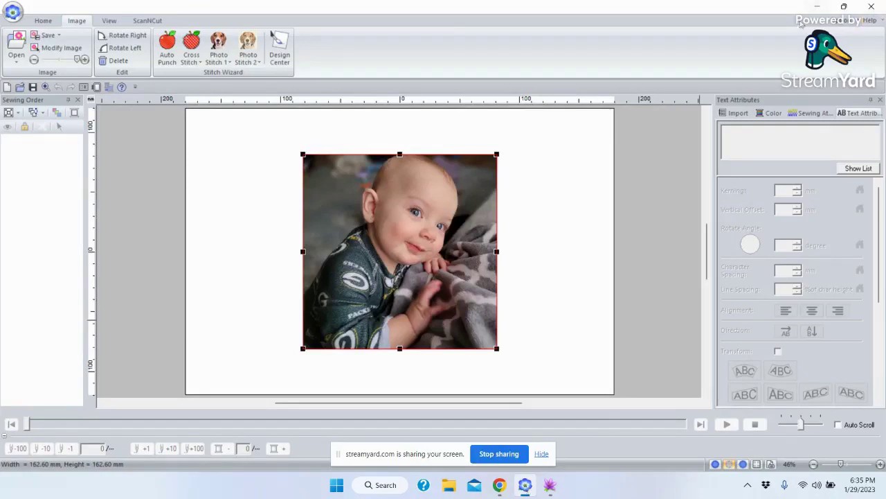
pyautogui.click(818, 7)
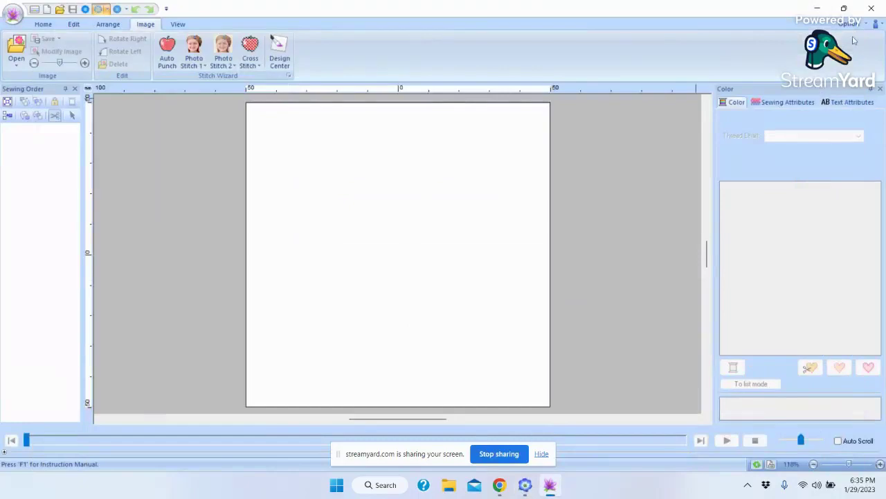
# Minimize PE-Design NEXT, open Photographs of Photo Stitches, and view Harper.jpg full size.
pyautogui.click(818, 8)
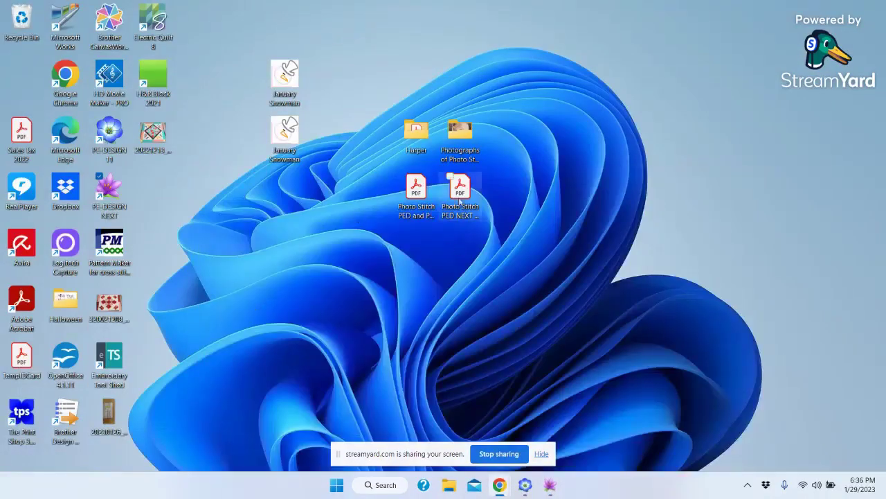
pyautogui.doubleClick(464, 133)
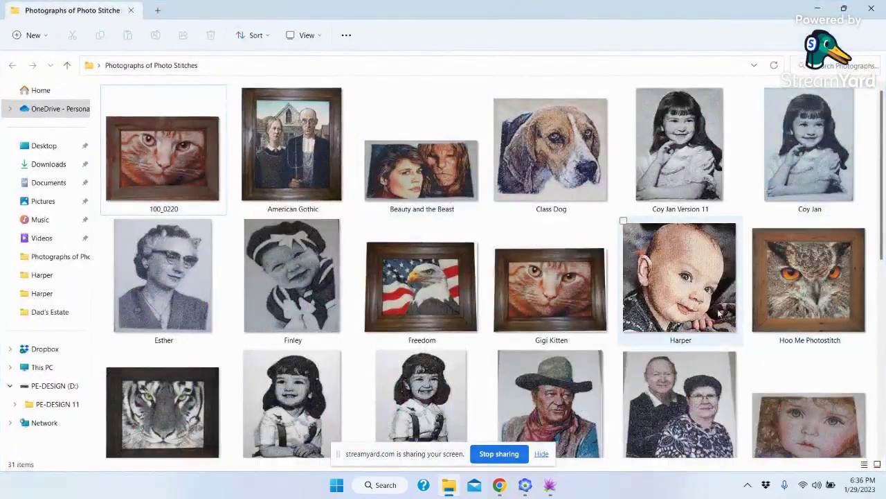
pyautogui.doubleClick(718, 313)
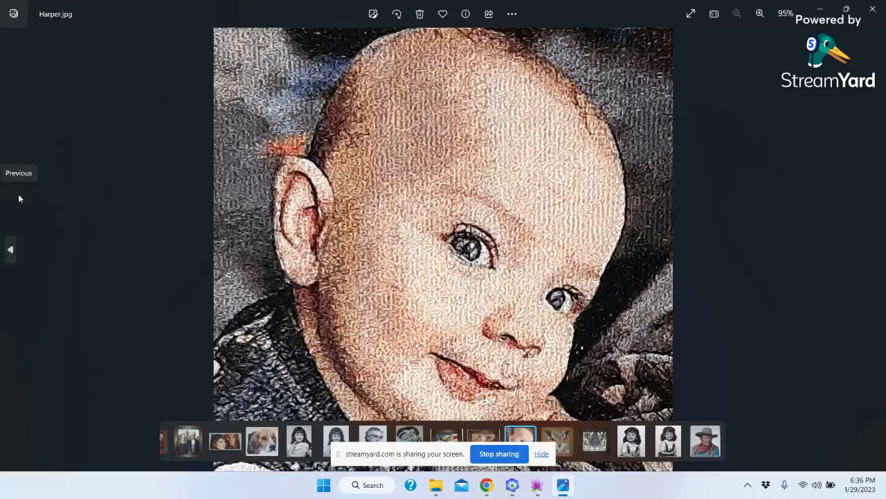
pyautogui.click(872, 12)
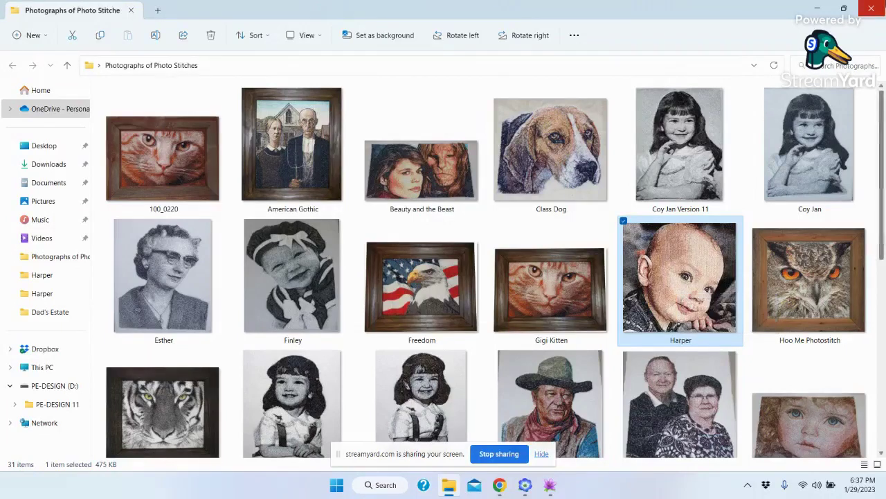
# Close the stitched photos folder and switch back to PE-Design 11 showing the baby photo.
pyautogui.click(872, 10)
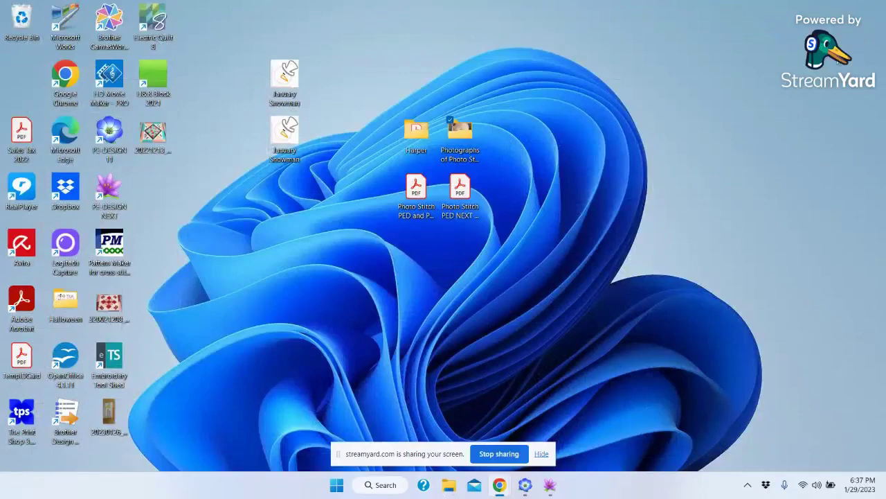
pyautogui.click(525, 486)
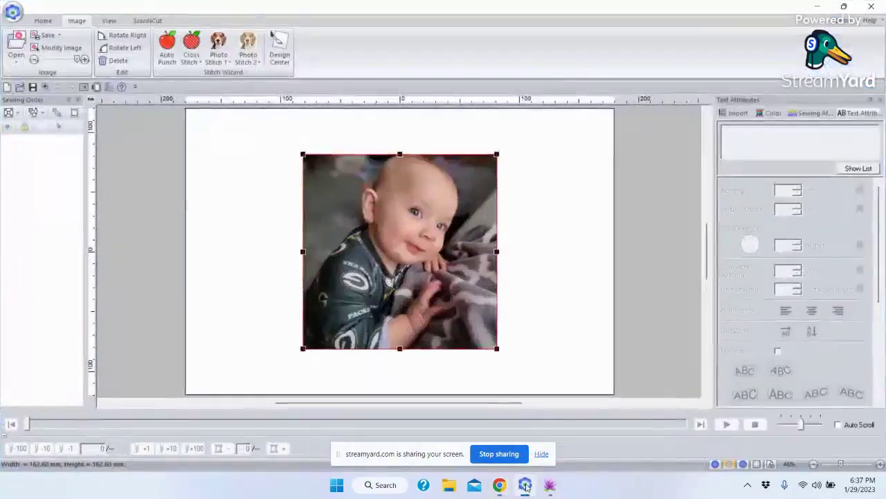
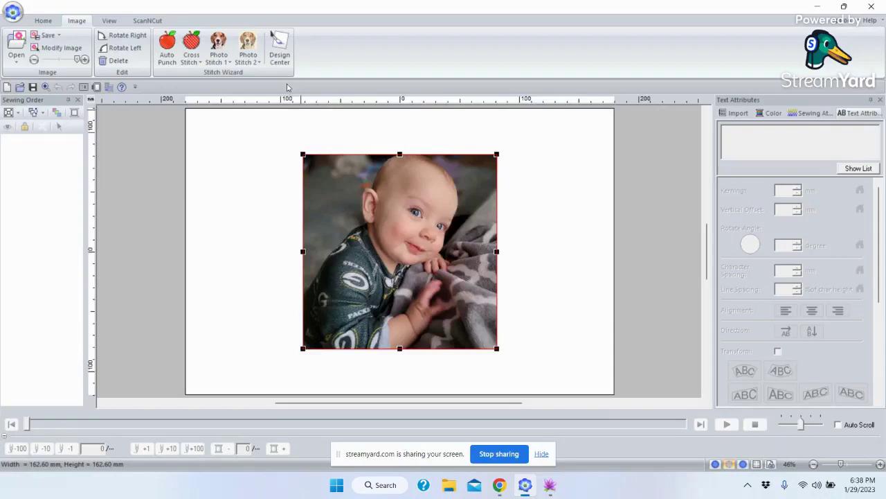
# Start a Photo Stitch 1 Color conversion of the baby photo.
pyautogui.click(220, 59)
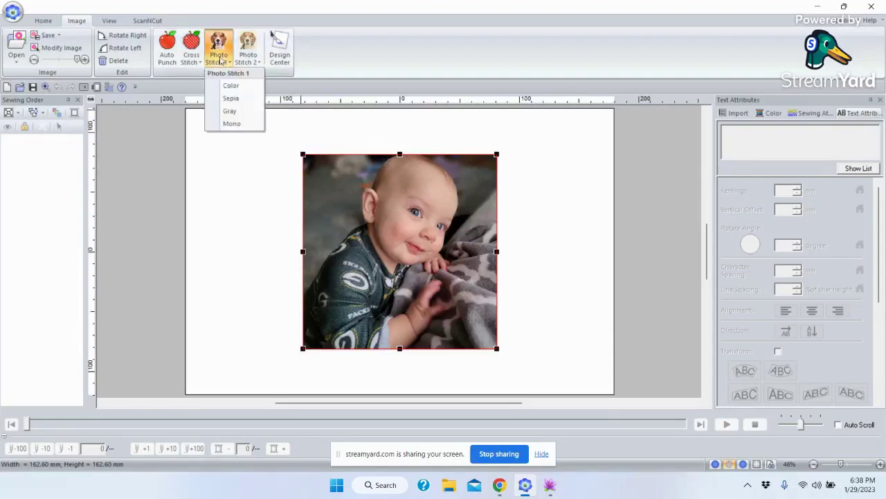
pyautogui.click(231, 85)
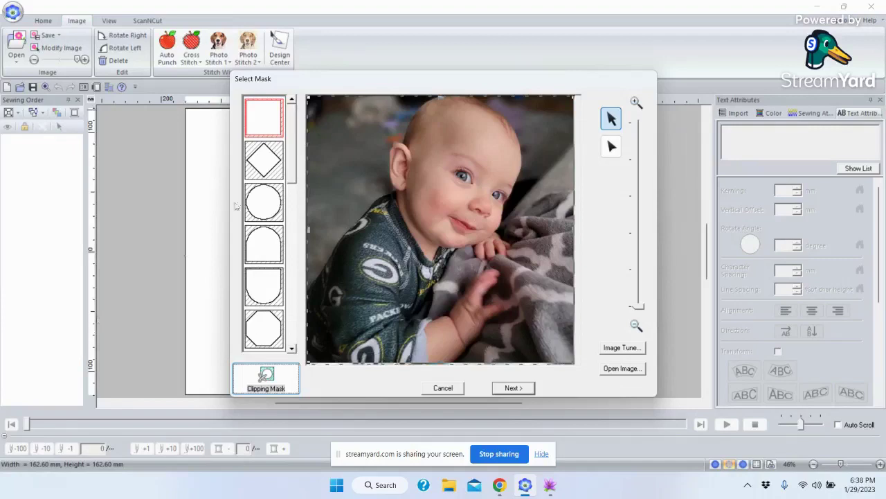
pyautogui.moveTo(292, 147); pyautogui.dragTo(294, 108)
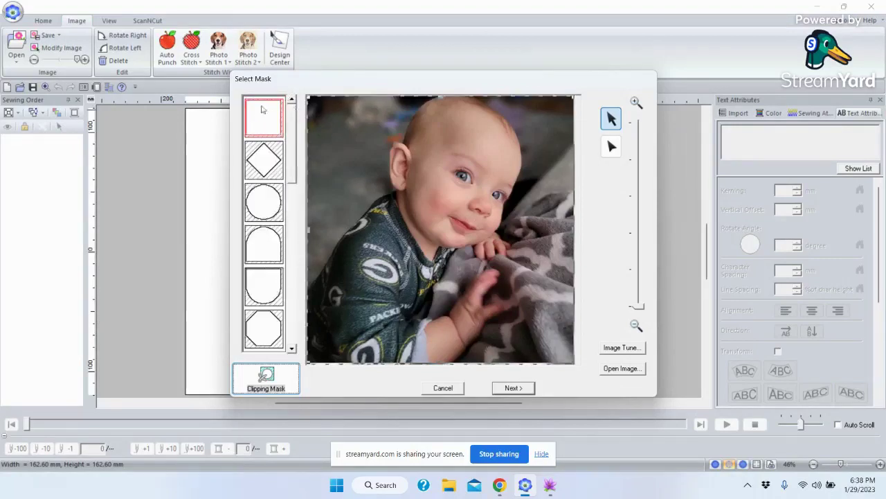
pyautogui.click(263, 119)
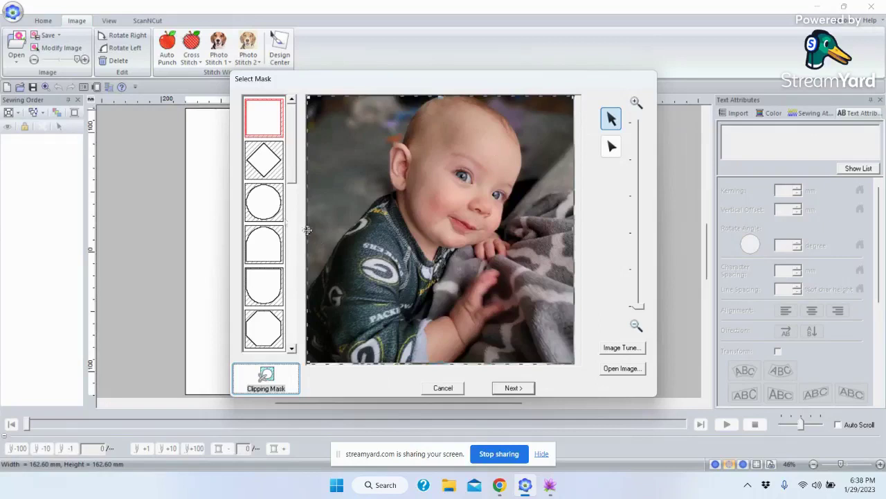
pyautogui.click(269, 158)
pyautogui.click(256, 208)
pyautogui.click(259, 254)
pyautogui.click(261, 288)
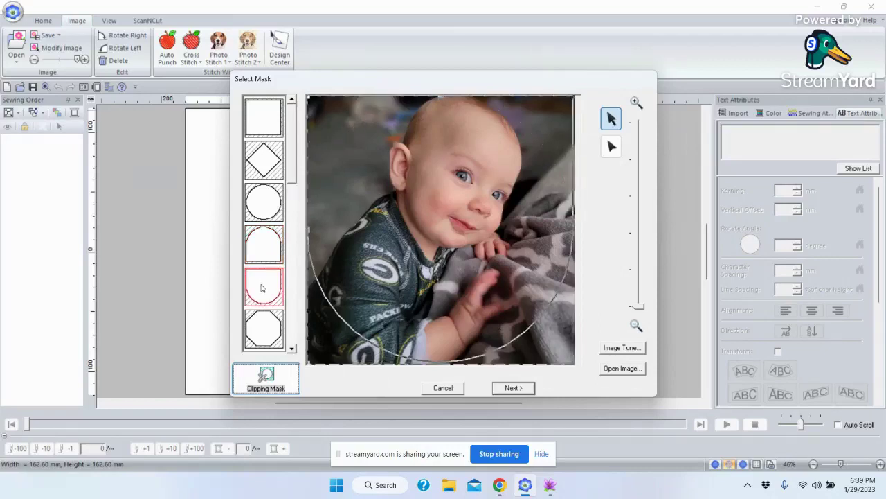
pyautogui.click(266, 333)
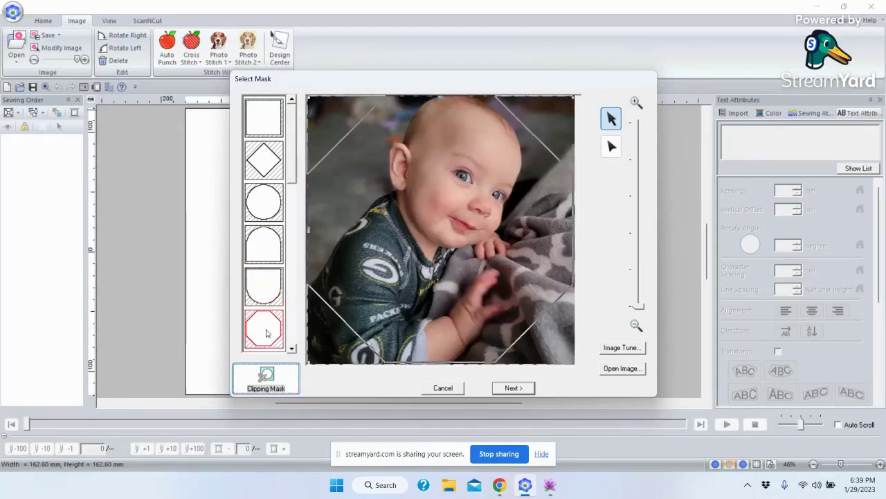
pyautogui.click(262, 120)
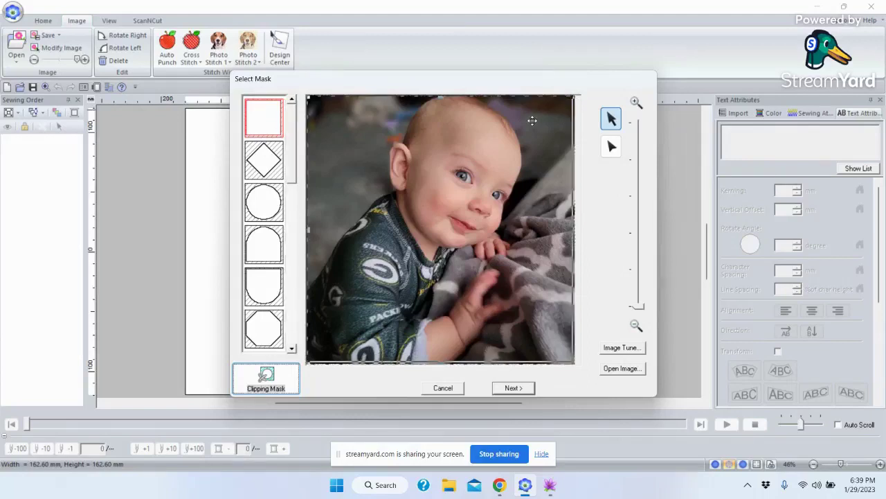
# Pull in the mask's top-right corner, add five points along the head and cheek, then close.
pyautogui.click(611, 146)
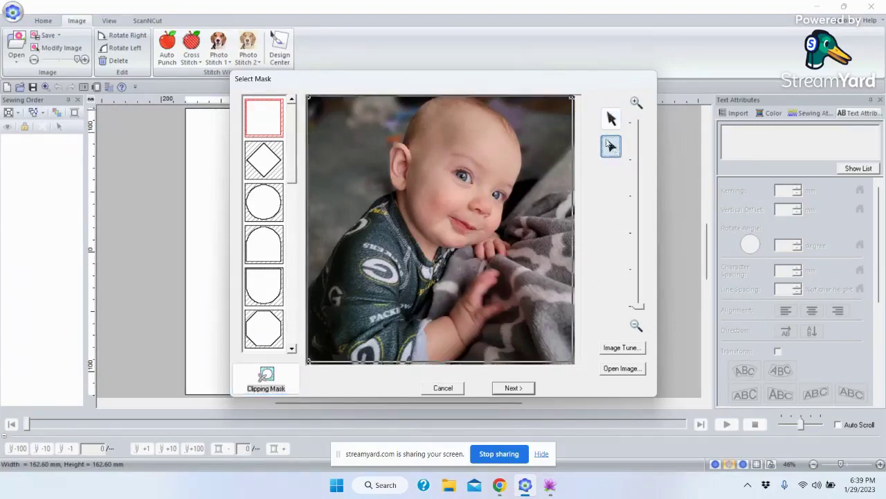
pyautogui.moveTo(572, 99); pyautogui.dragTo(517, 130)
pyautogui.click(522, 151)
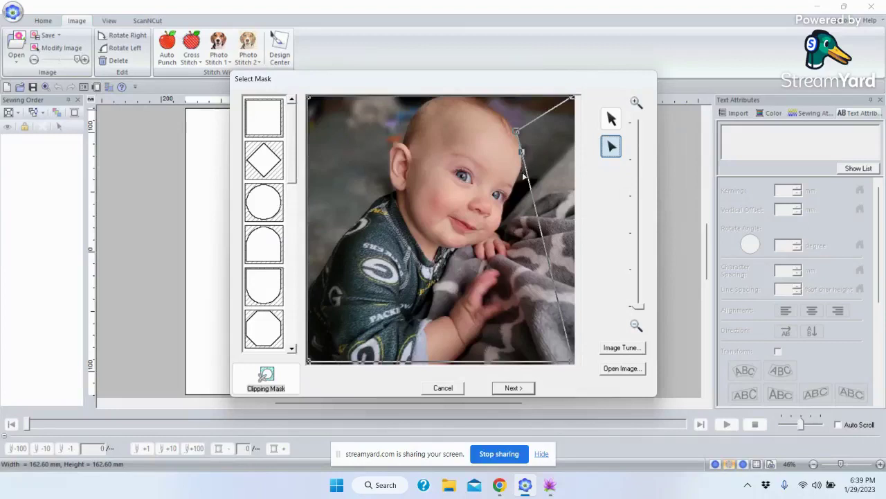
pyautogui.click(522, 169)
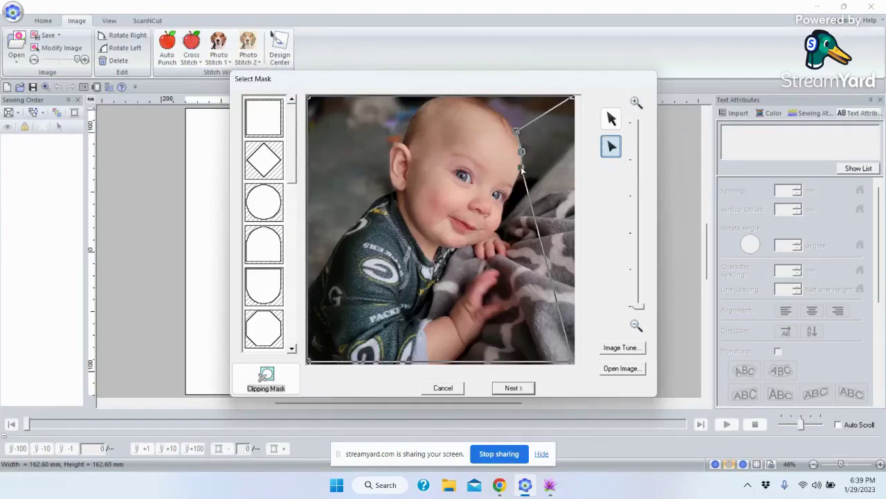
pyautogui.click(514, 187)
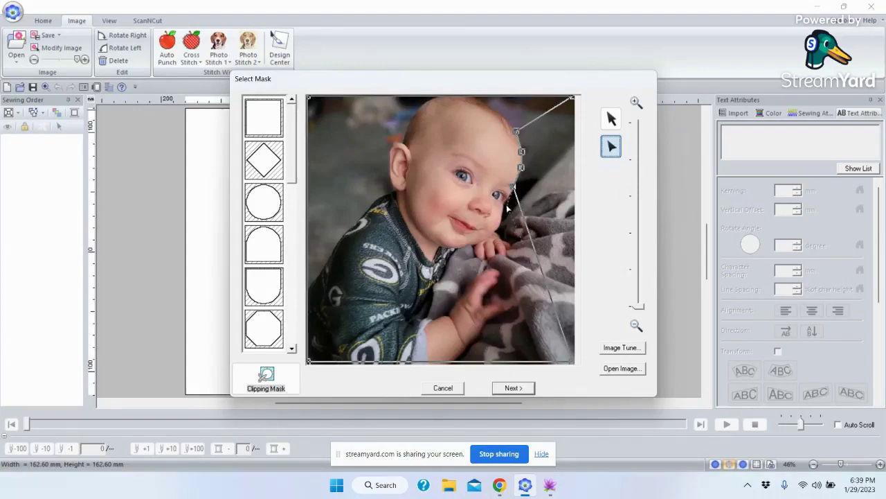
pyautogui.click(503, 204)
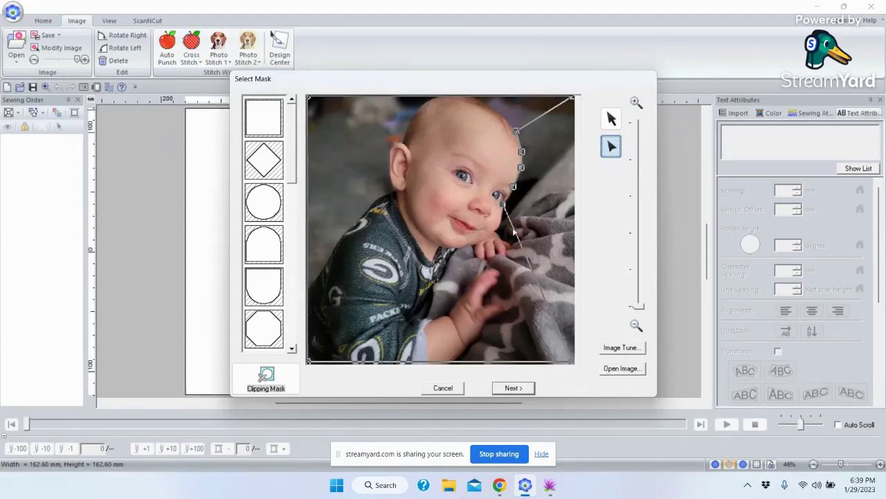
pyautogui.click(503, 219)
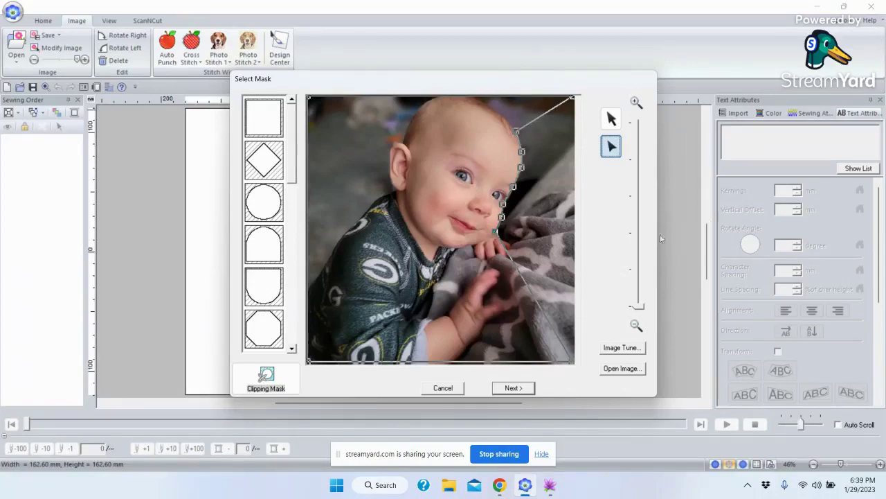
pyautogui.click(610, 123)
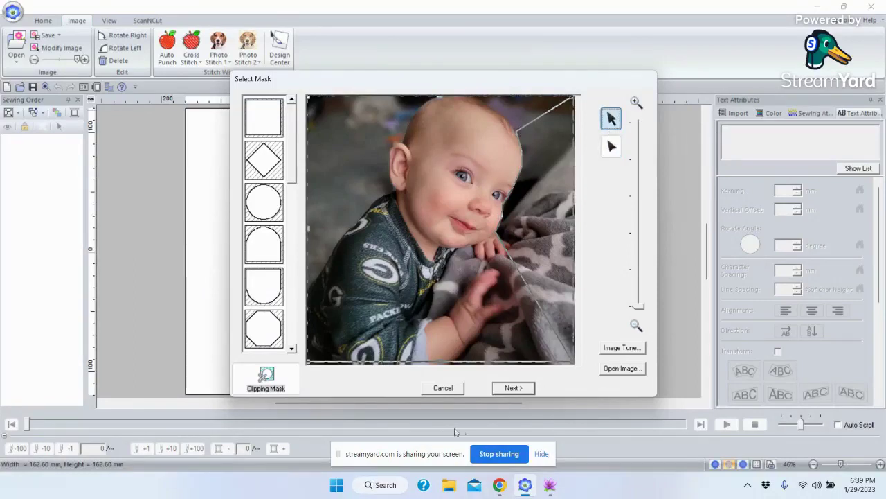
pyautogui.click(443, 388)
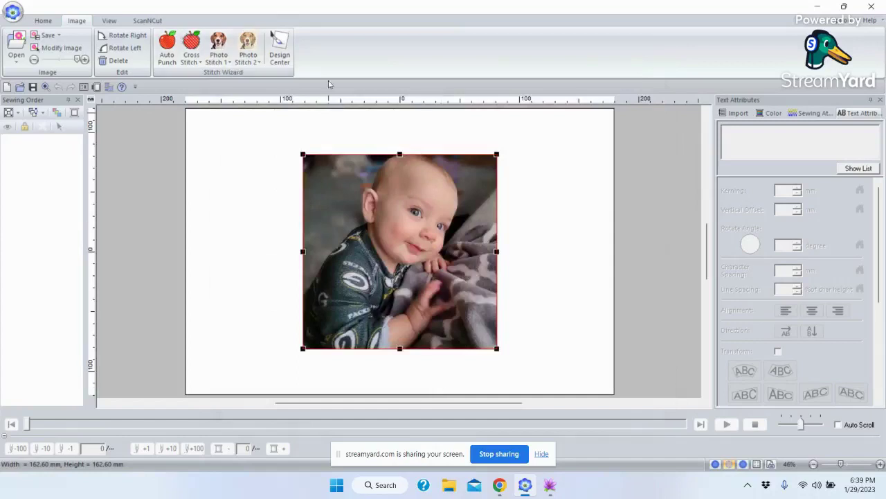
# Restart Photo Stitch 1 Color, apply the plain rectangle mask, and open Clipping Mask.
pyautogui.click(219, 48)
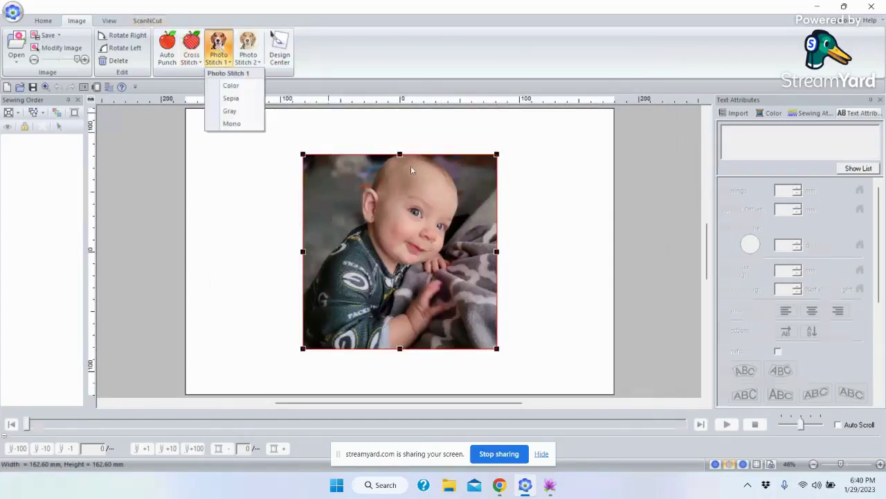
pyautogui.click(231, 85)
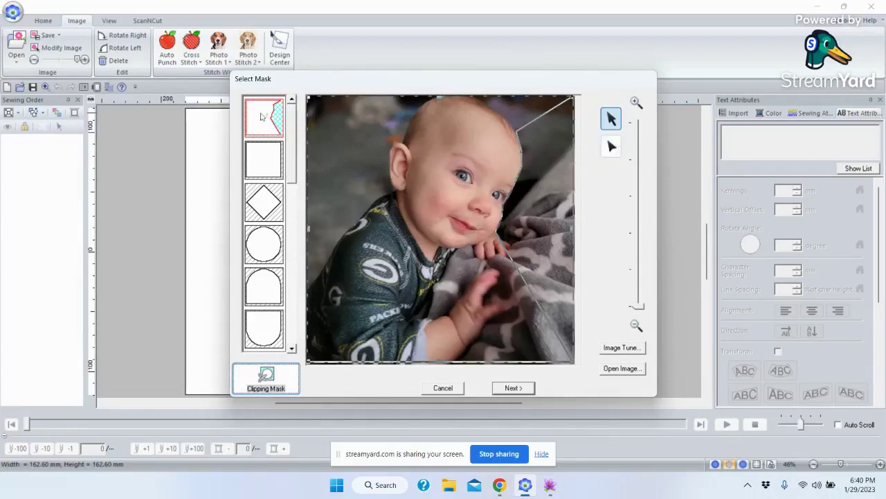
pyautogui.click(264, 173)
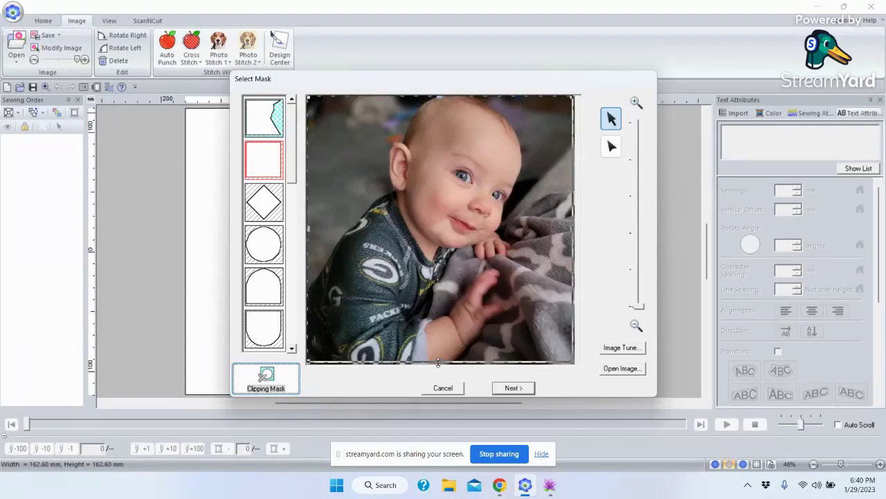
pyautogui.click(270, 380)
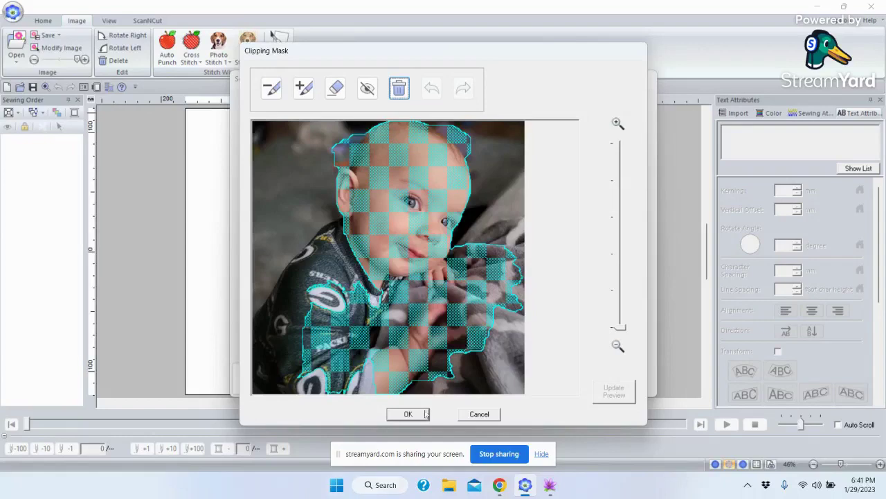
pyautogui.click(480, 413)
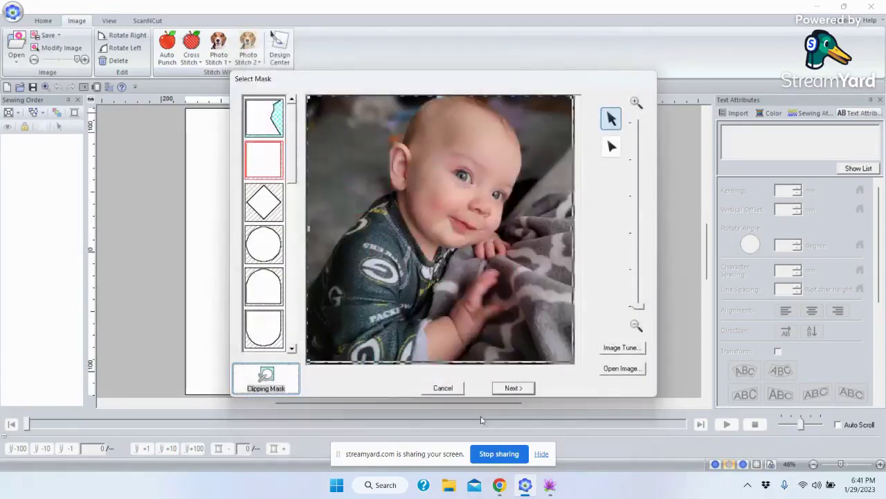
# Add a point to the saved custom face-edge mask, then switch back to the plain rectangle mask.
pyautogui.click(259, 119)
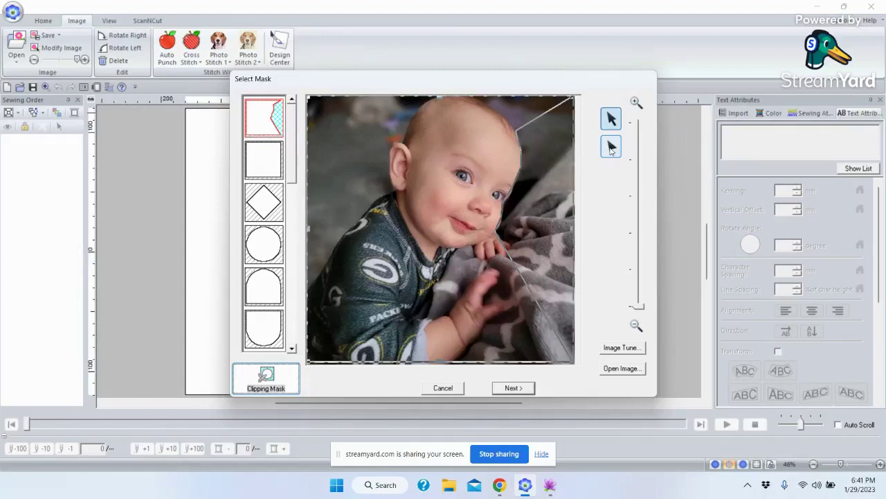
pyautogui.click(611, 148)
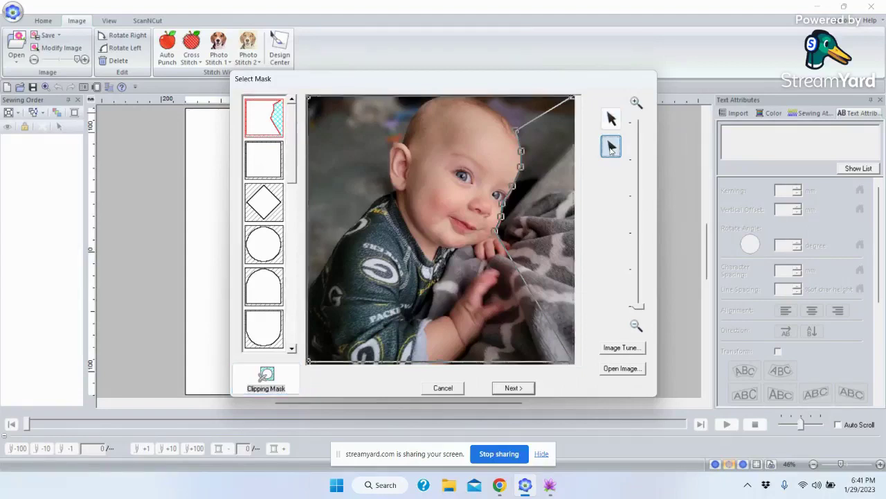
pyautogui.click(474, 243)
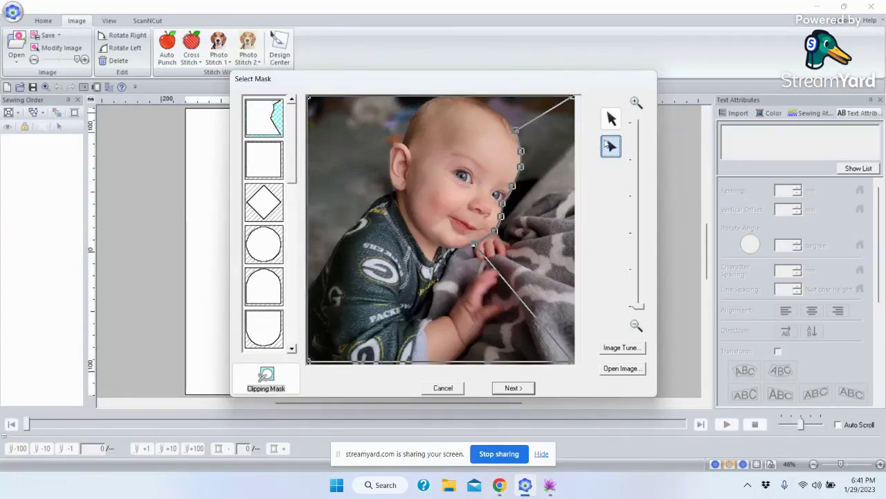
pyautogui.click(259, 160)
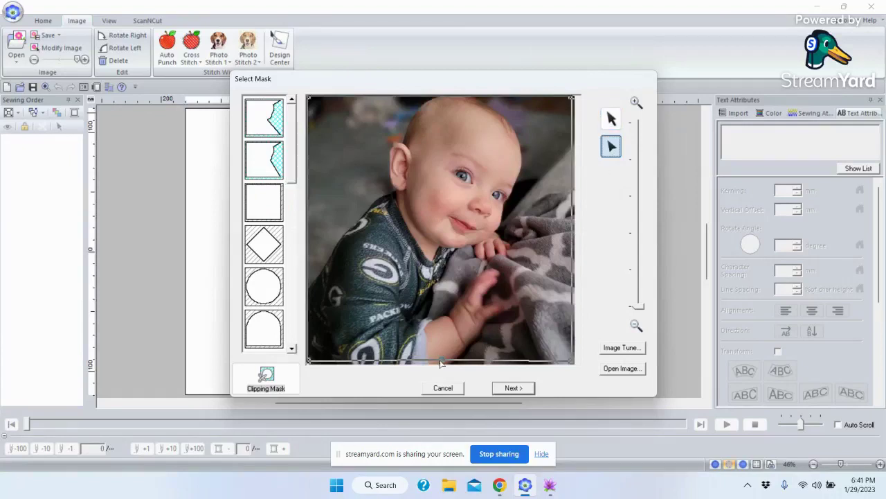
# Shrink the rectangle mask's bottom, right and left edges to box the baby's head and face.
pyautogui.click(611, 119)
pyautogui.moveTo(447, 365); pyautogui.dragTo(439, 266)
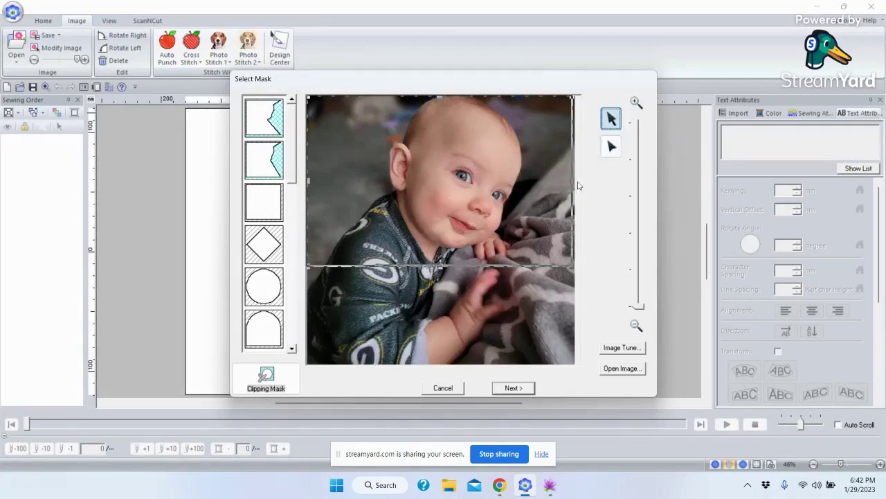
pyautogui.moveTo(572, 182); pyautogui.dragTo(540, 186)
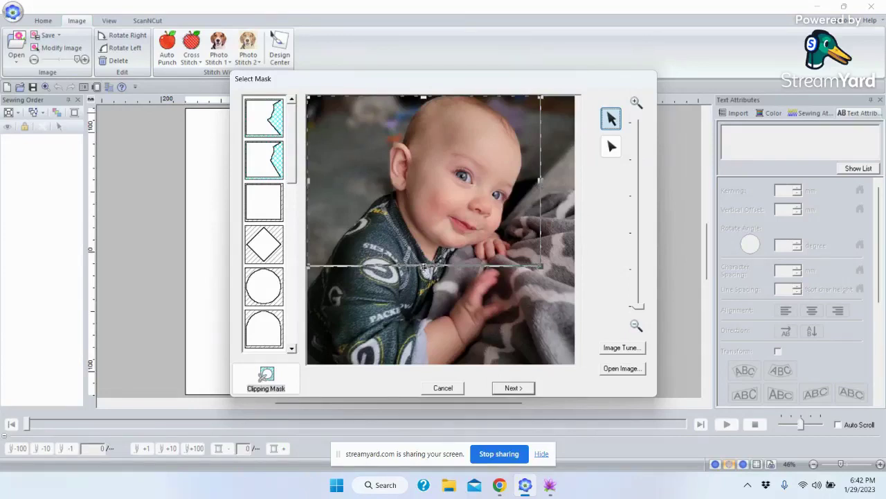
pyautogui.moveTo(424, 265); pyautogui.dragTo(425, 263)
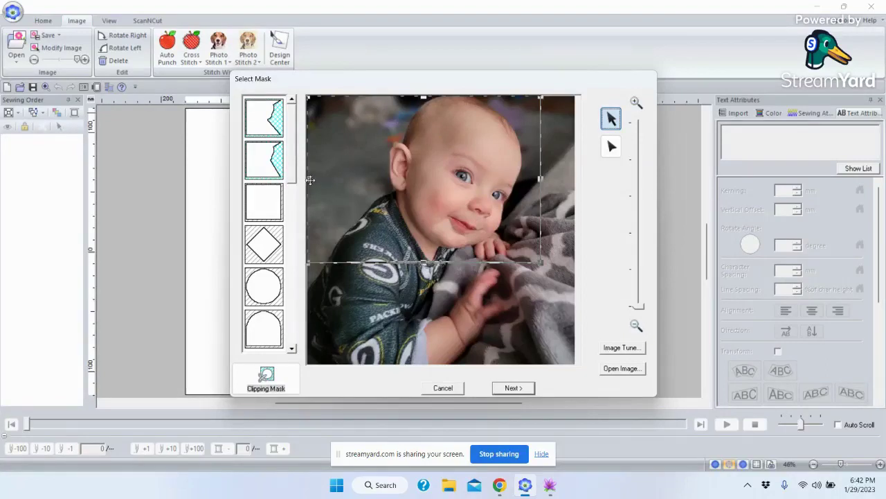
pyautogui.moveTo(308, 181); pyautogui.dragTo(356, 178)
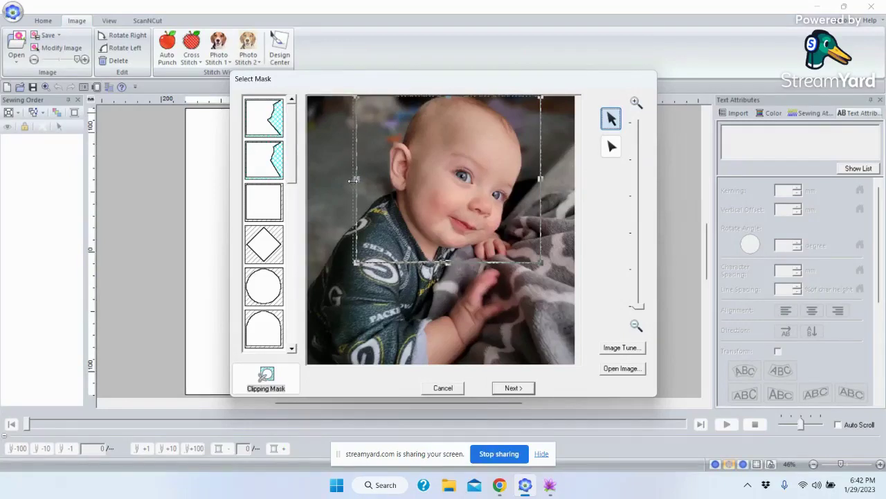
pyautogui.moveTo(353, 180); pyautogui.dragTo(353, 179)
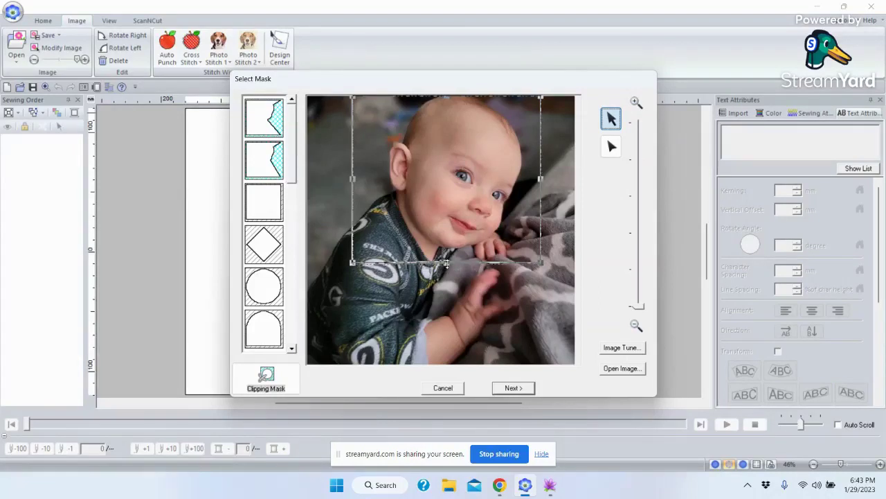
pyautogui.moveTo(446, 264); pyautogui.dragTo(446, 266)
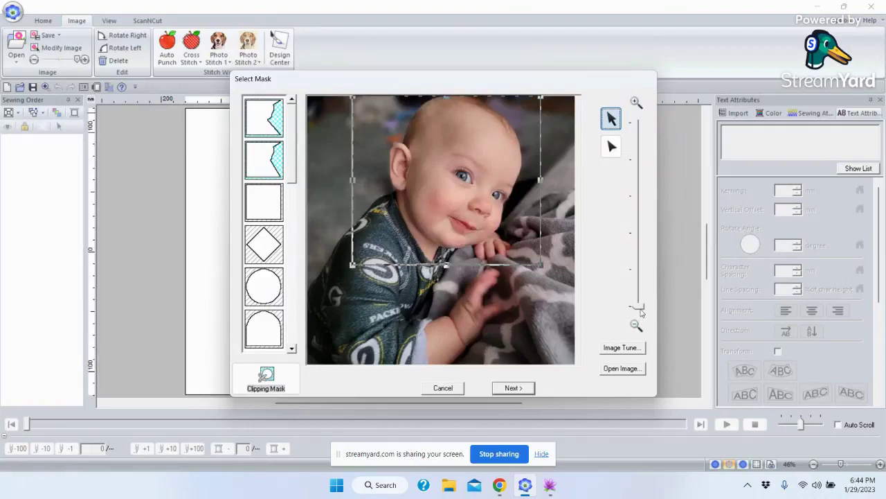
pyautogui.moveTo(638, 307)
pyautogui.mouseDown()
pyautogui.moveTo(639, 226)
pyautogui.moveTo(639, 293)
pyautogui.mouseUp()
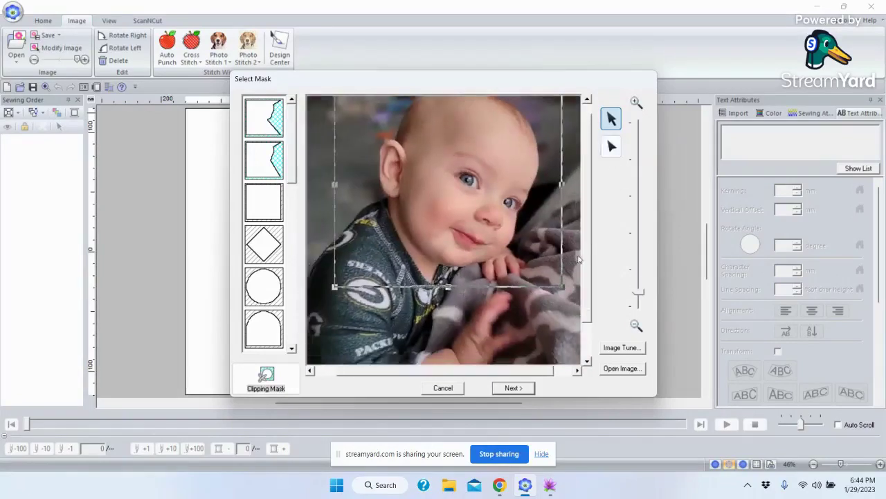
pyautogui.moveTo(640, 294); pyautogui.dragTo(639, 275)
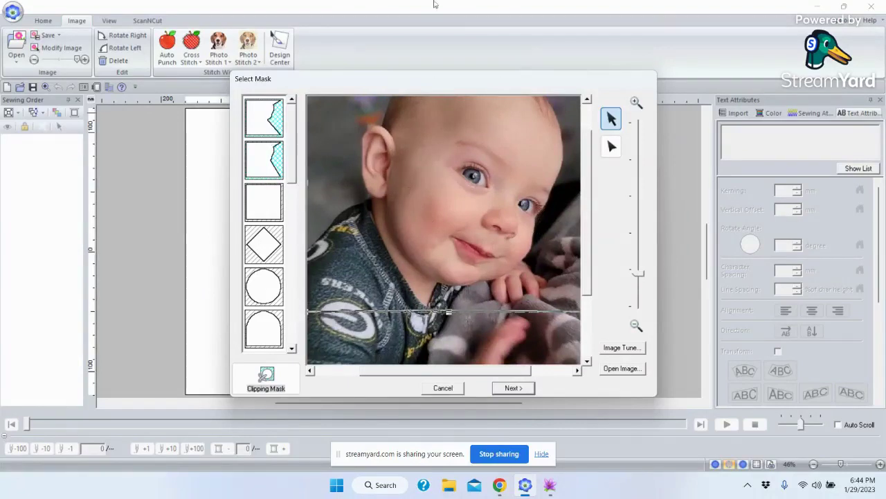
pyautogui.moveTo(639, 275); pyautogui.dragTo(639, 323)
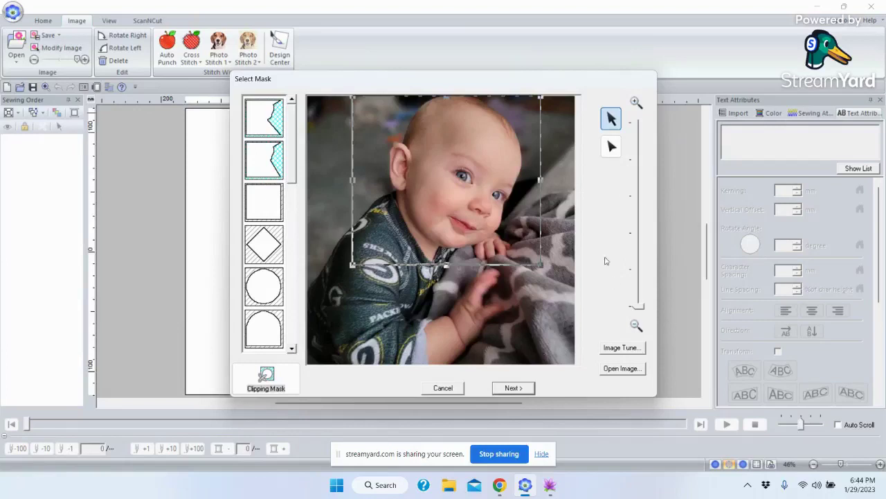
# In Image Tune, push the Original–Sharp slider nearly to the Sharp end.
pyautogui.click(619, 349)
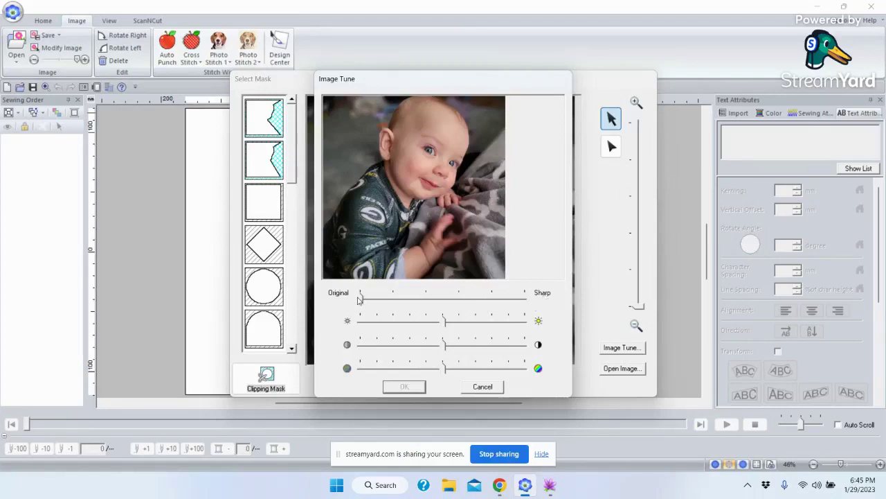
pyautogui.moveTo(360, 298); pyautogui.dragTo(460, 303)
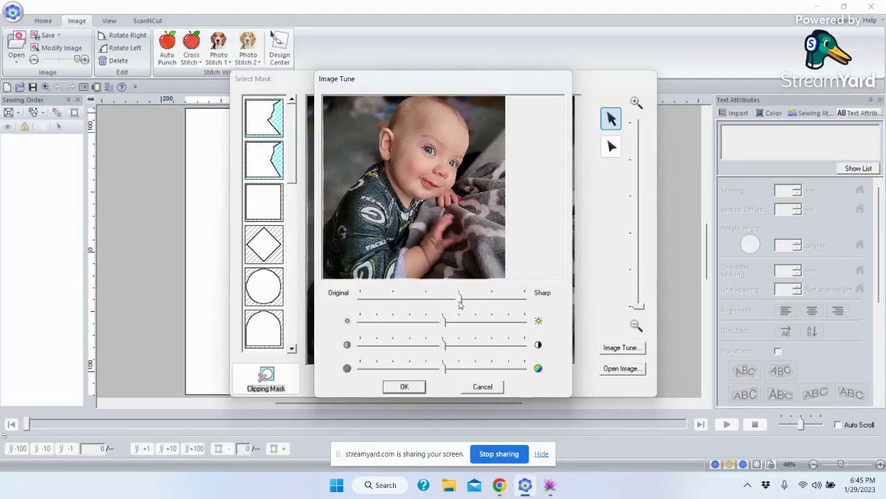
pyautogui.moveTo(460, 303); pyautogui.dragTo(490, 300)
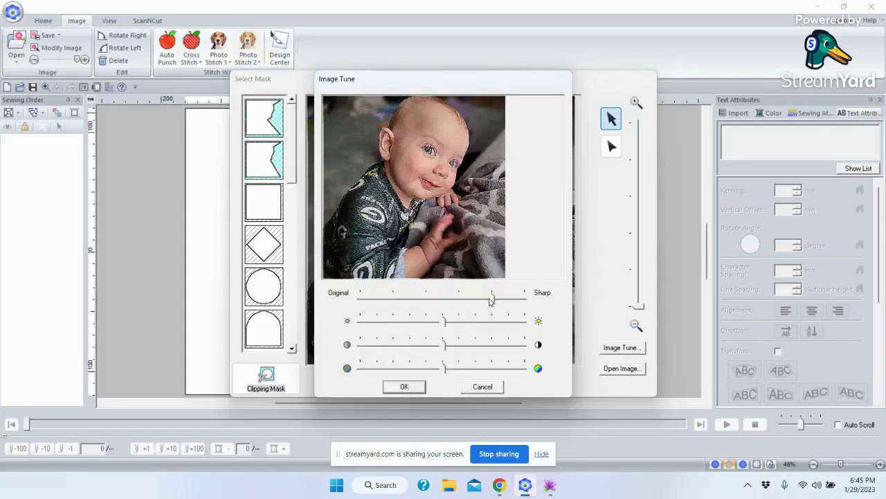
pyautogui.moveTo(493, 300); pyautogui.dragTo(464, 300)
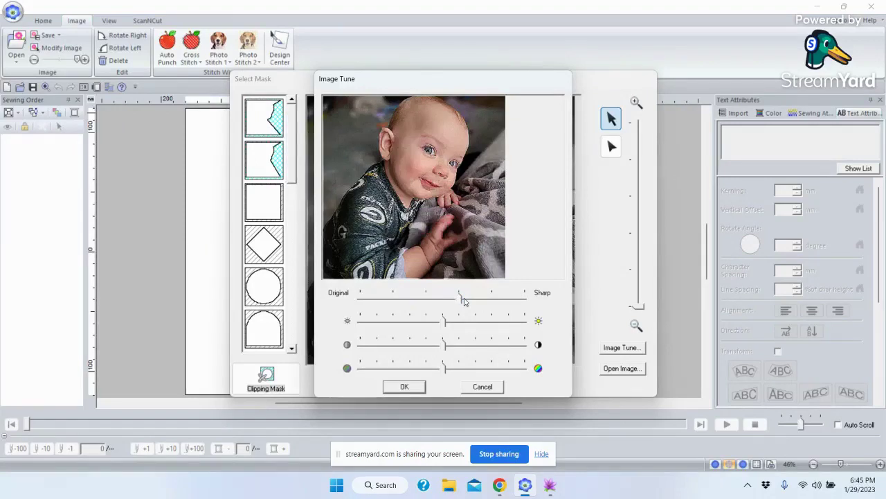
pyautogui.moveTo(462, 296); pyautogui.dragTo(495, 301)
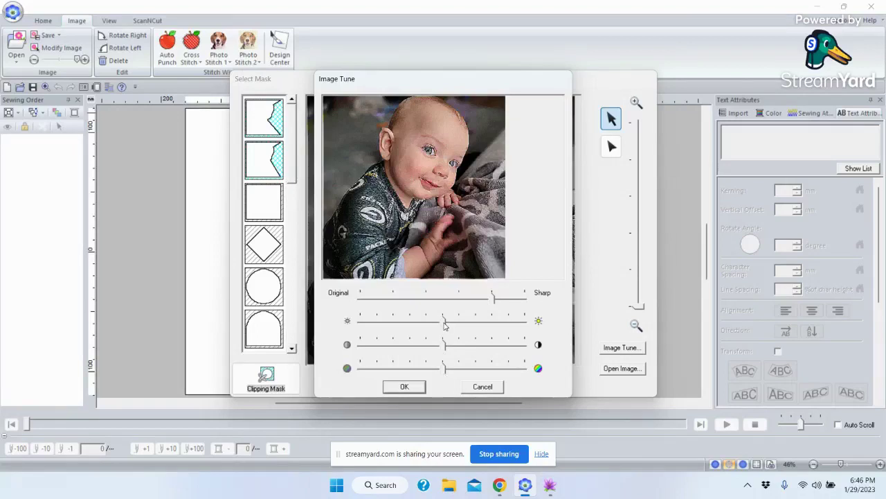
# Raise brightness slightly, leave contrast at its original level, and apply the tuning.
pyautogui.moveTo(445, 348); pyautogui.dragTo(439, 348)
pyautogui.moveTo(448, 323); pyautogui.dragTo(458, 323)
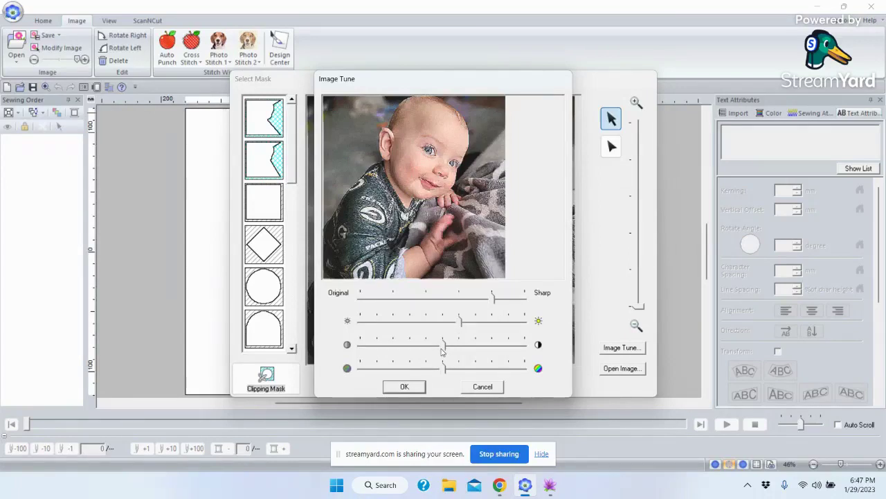
pyautogui.moveTo(442, 351)
pyautogui.mouseDown()
pyautogui.moveTo(456, 348)
pyautogui.moveTo(439, 344)
pyautogui.moveTo(457, 347)
pyautogui.mouseUp()
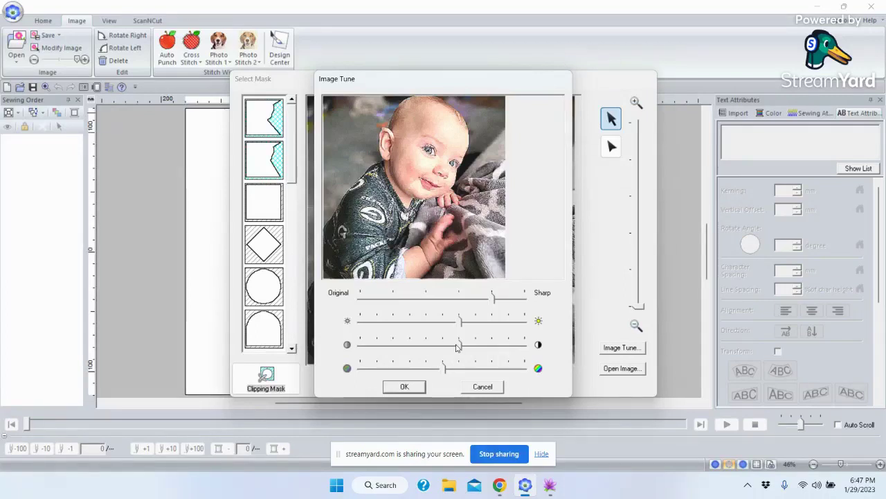
pyautogui.moveTo(457, 346); pyautogui.dragTo(445, 347)
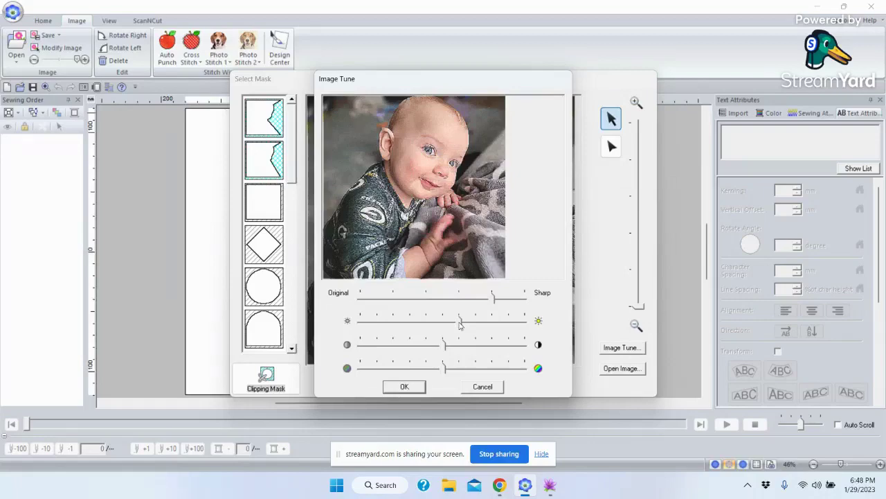
pyautogui.click(403, 387)
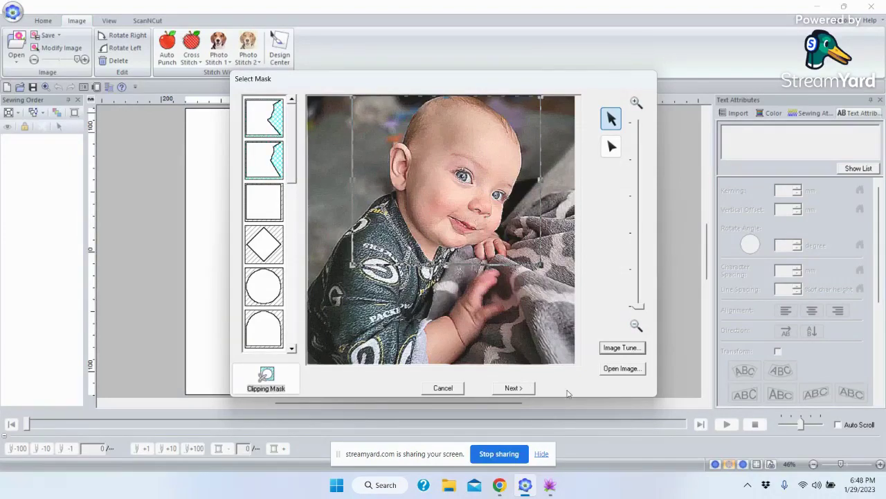
# Go Next to Check Mask Shape, then cancel back to the design page.
pyautogui.click(513, 387)
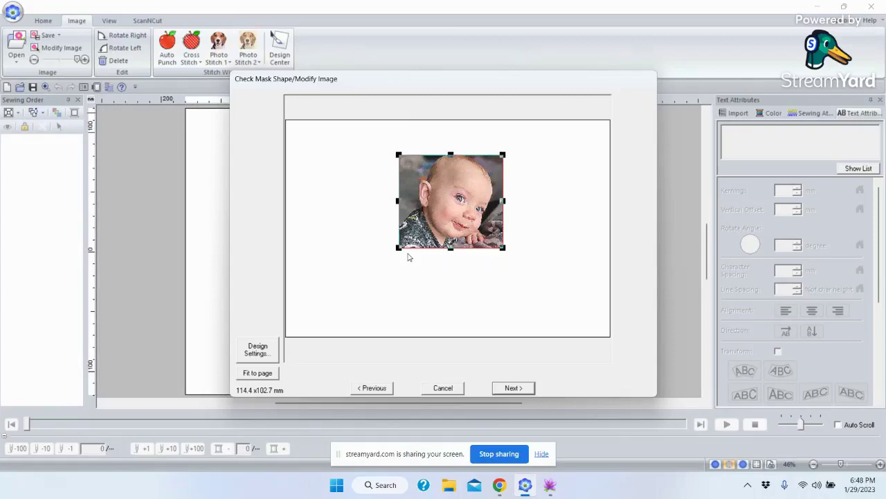
pyautogui.click(445, 388)
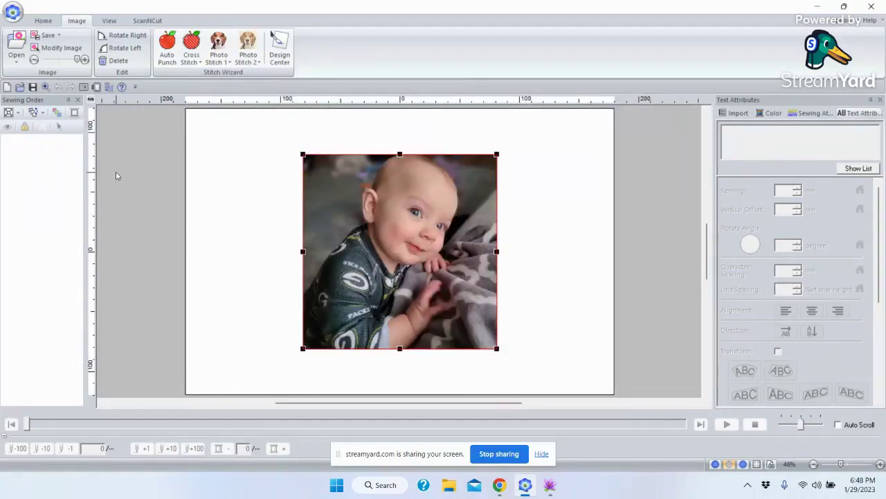
# Check the hoop list in Design Settings and cancel, keeping the 240 x 360 mm hoop.
pyautogui.click(12, 14)
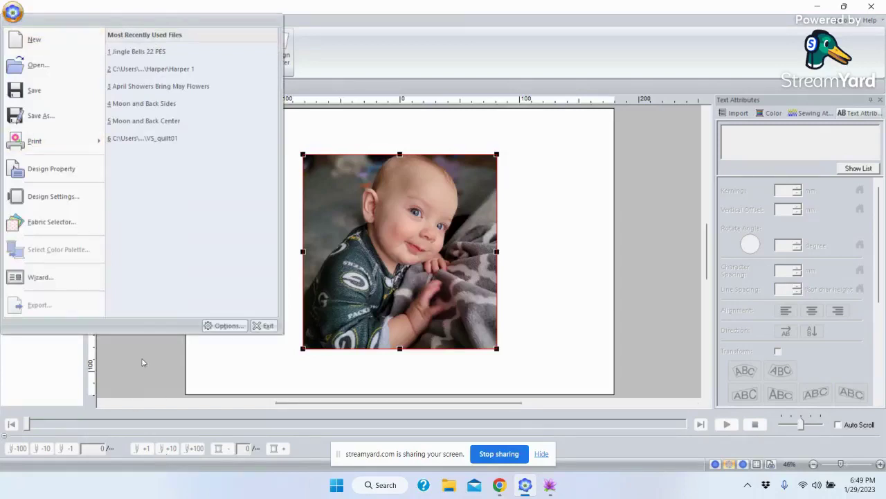
pyautogui.click(47, 201)
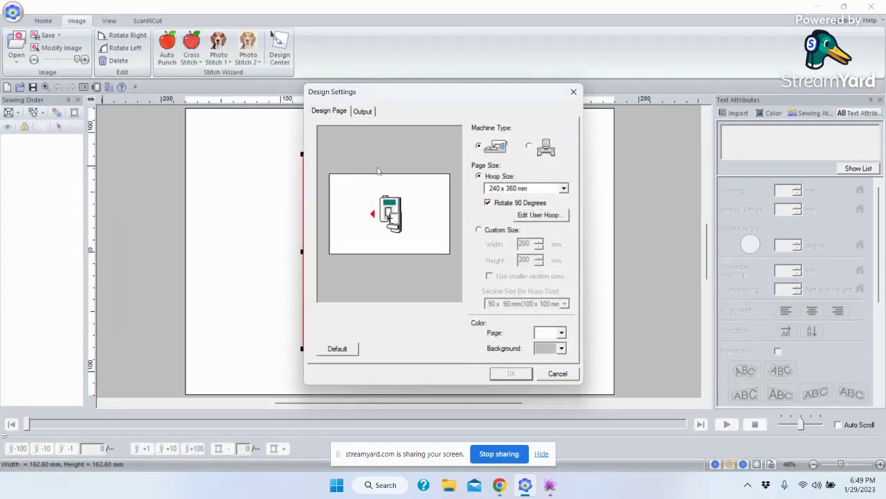
pyautogui.click(563, 188)
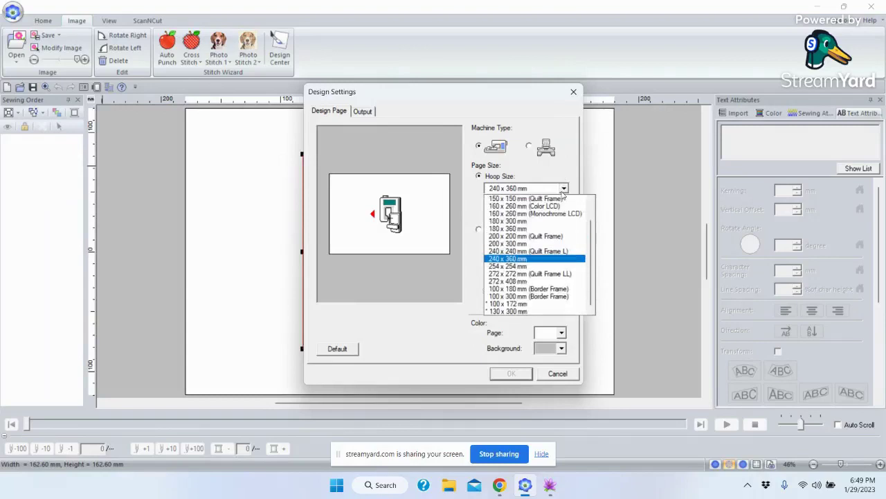
pyautogui.click(563, 379)
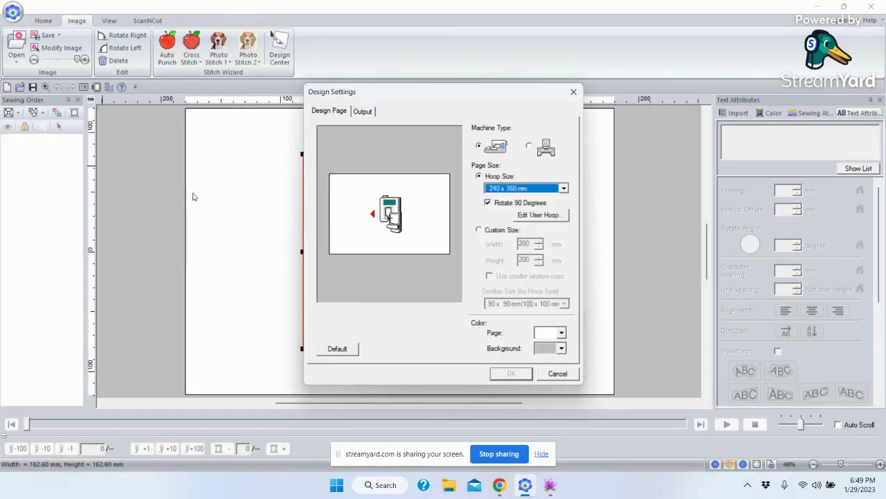
pyautogui.click(558, 374)
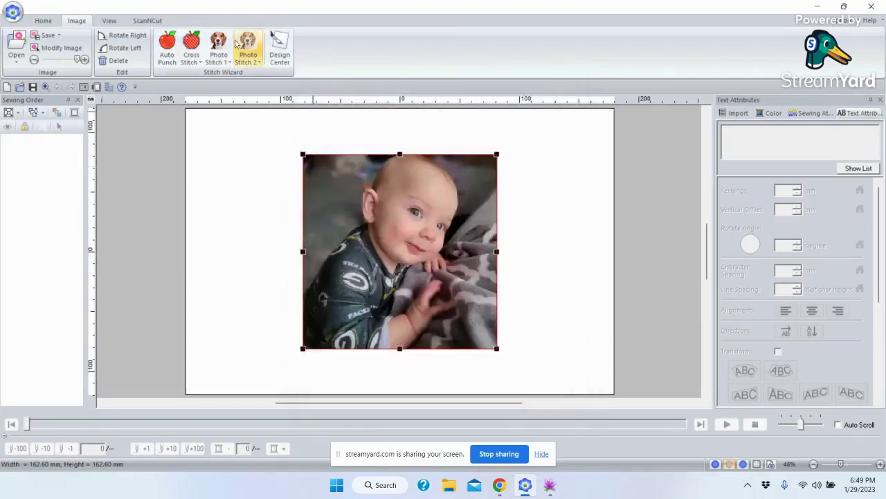
# Switch the rulers to inches and pick the 8" x 8" (Quilt Frame) hoop in Design Settings.
pyautogui.click(90, 100)
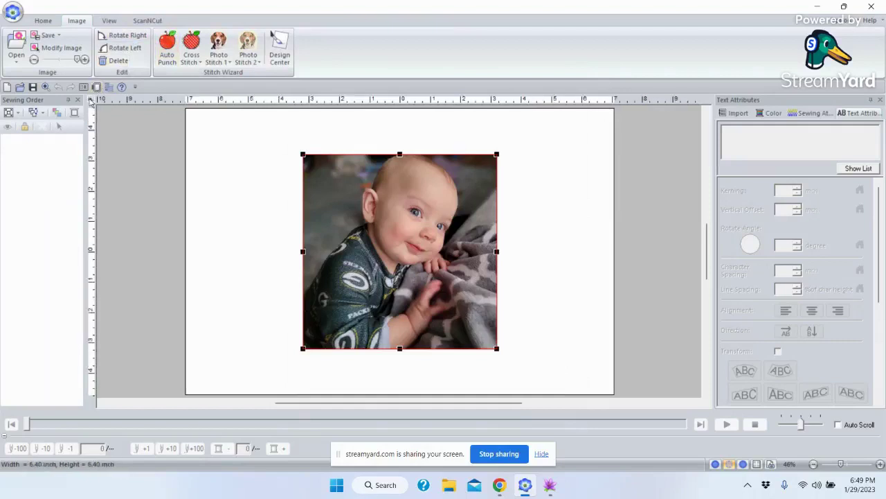
pyautogui.click(12, 12)
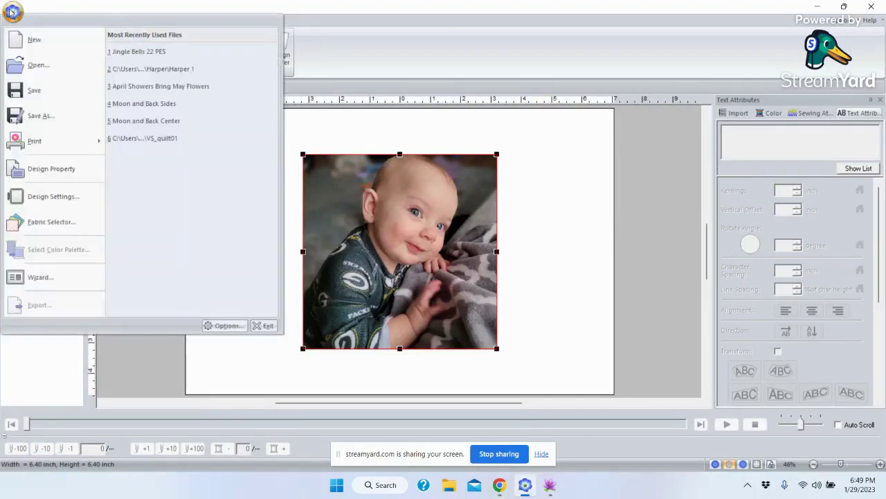
pyautogui.click(59, 198)
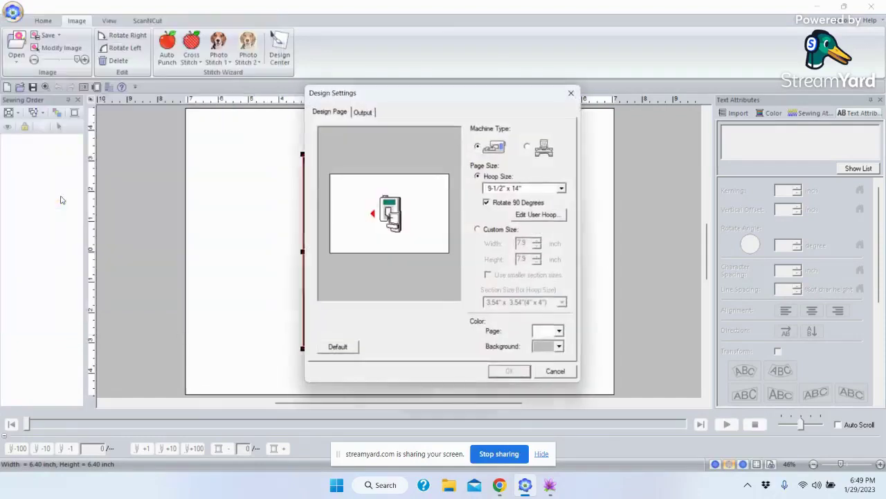
pyautogui.click(565, 188)
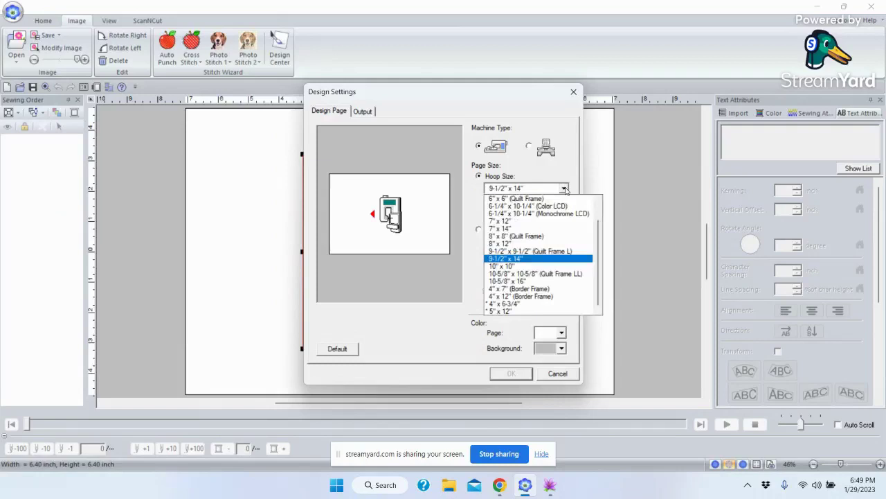
pyautogui.click(509, 237)
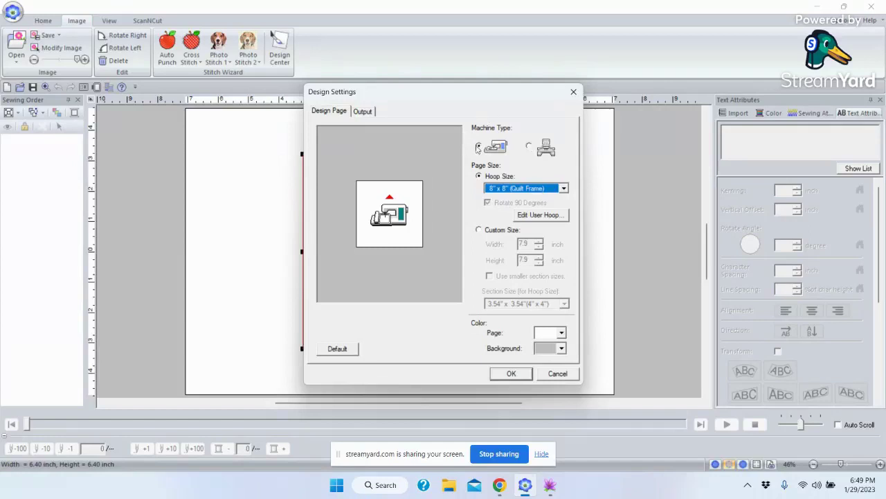
# Choose the second machine type and apply the 7-7/8" x 7-7/8" (Quilt Frame) hoop.
pyautogui.click(530, 147)
pyautogui.click(564, 189)
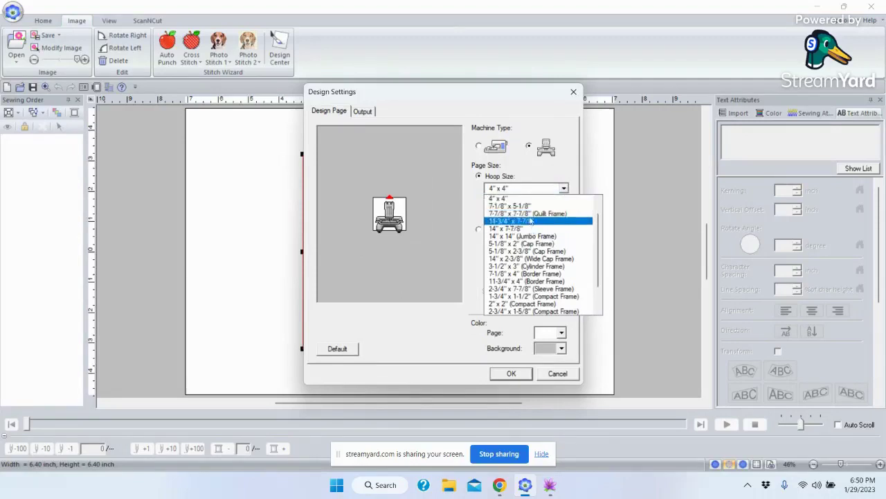
pyautogui.click(530, 214)
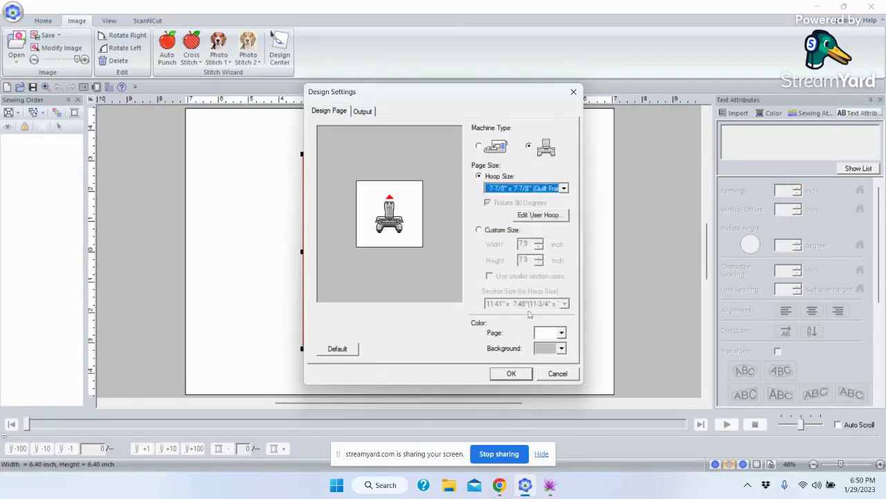
pyautogui.click(510, 374)
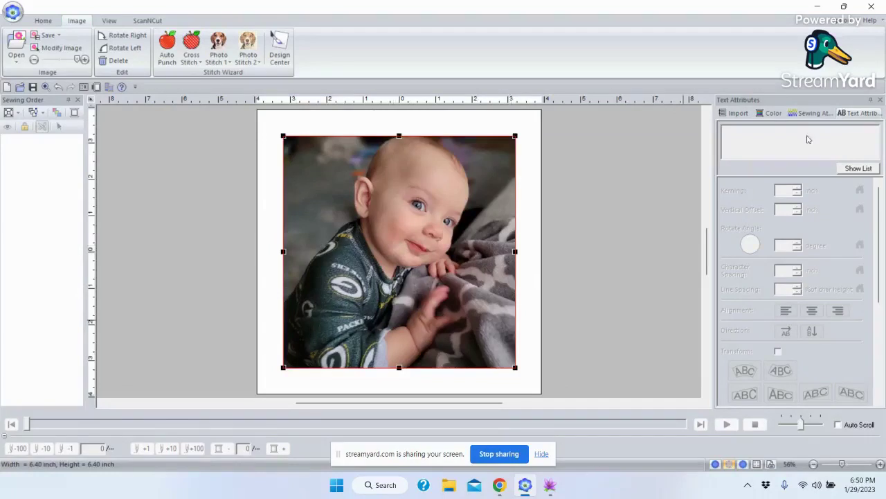
# Switch to the second PE-Design window showing the blank design page.
pyautogui.click(552, 486)
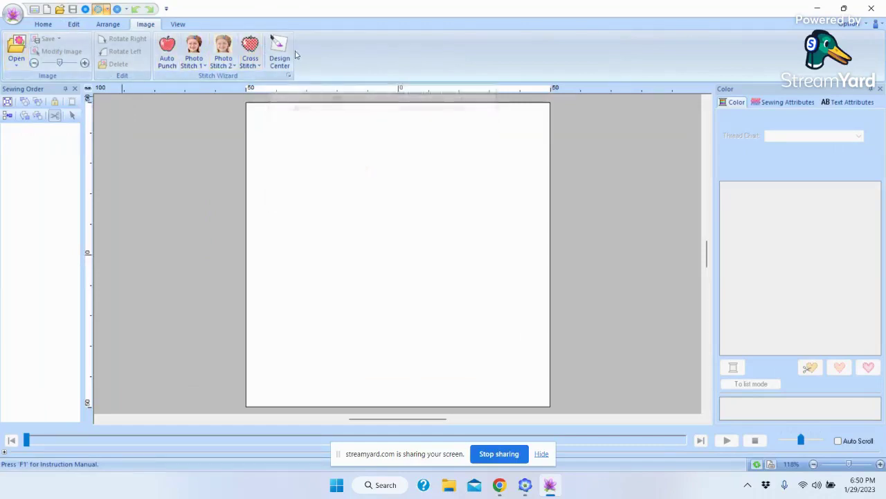
# Open Design Settings from the Home tab's Design Page group.
pyautogui.click(48, 26)
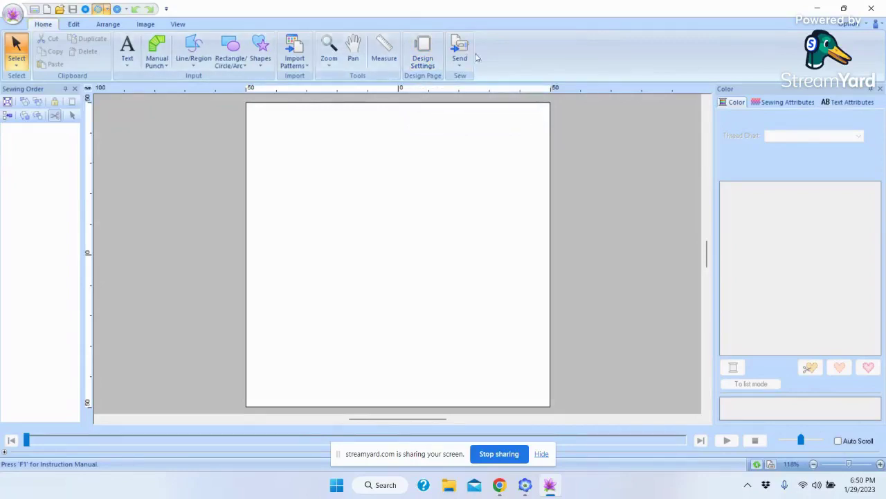
pyautogui.click(431, 57)
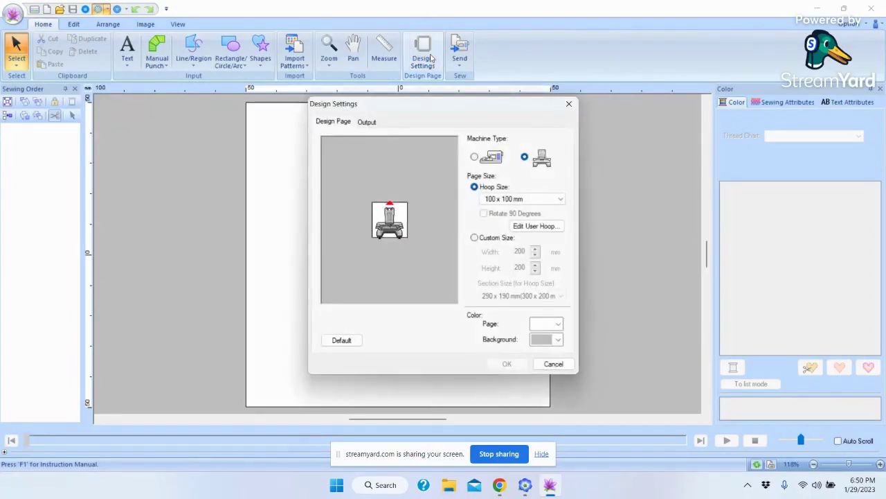
# Change the hoop size to 200 x 200 mm (Quilt Frame) and confirm.
pyautogui.click(560, 199)
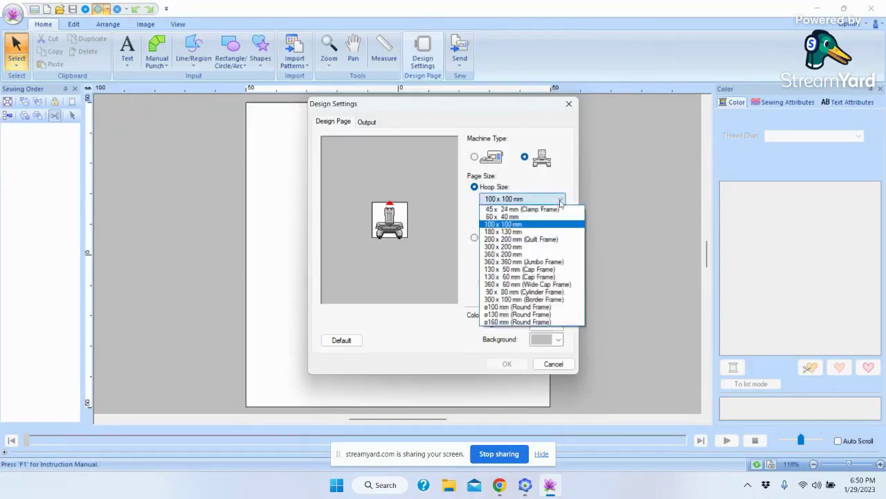
pyautogui.click(507, 240)
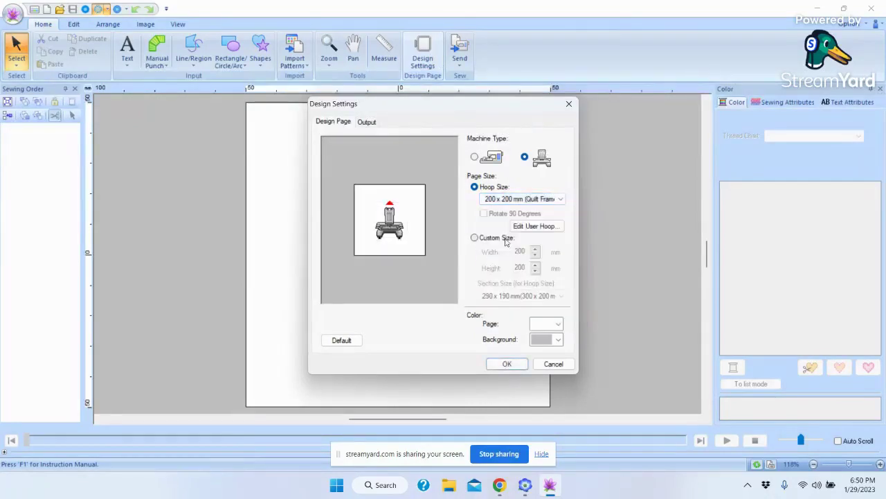
pyautogui.click(509, 367)
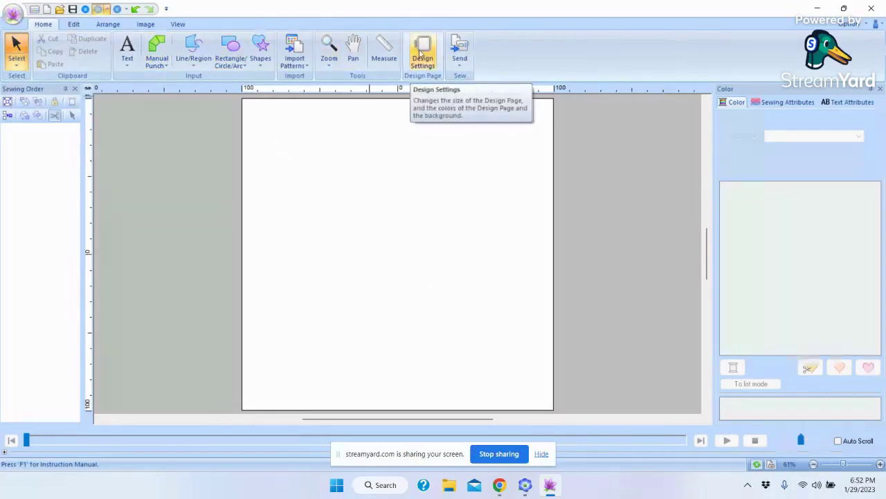
# Start a Photo Stitch 1 Color conversion of the baby photo and accept the mask.
pyautogui.click(819, 8)
pyautogui.moveTo(550, 485)
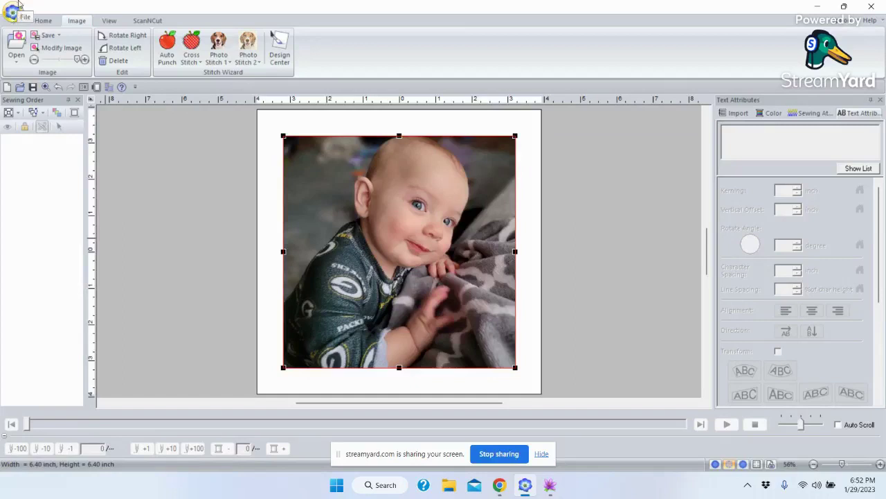
pyautogui.click(222, 61)
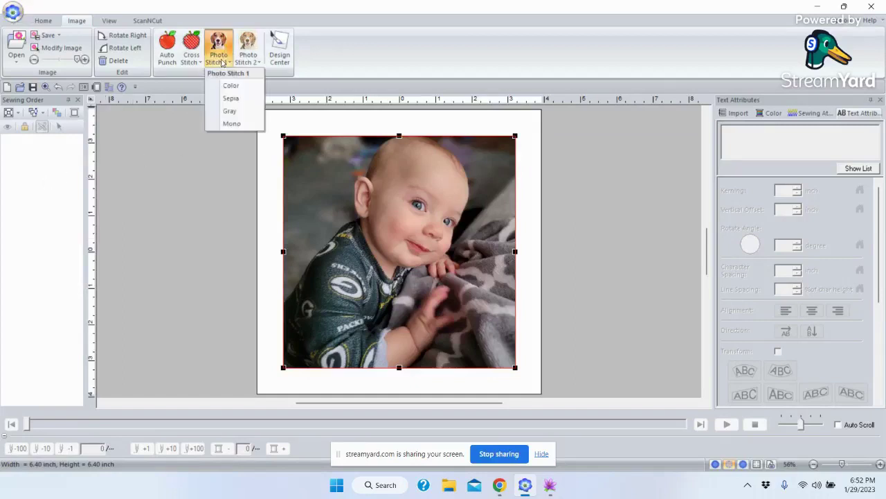
pyautogui.click(231, 88)
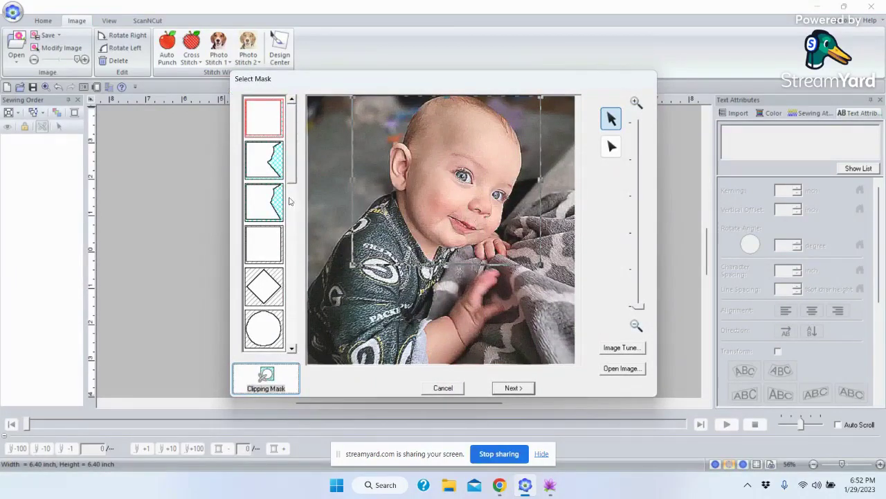
pyautogui.click(512, 388)
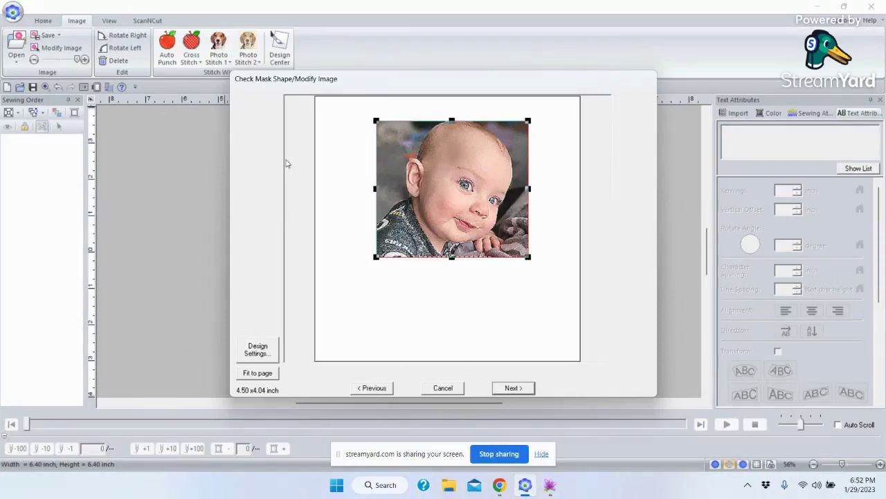
# Compare quilt-frame hoops on both machine types, settling on 7-7/8" x 7-7/8" (Quilt Frame).
pyautogui.click(258, 350)
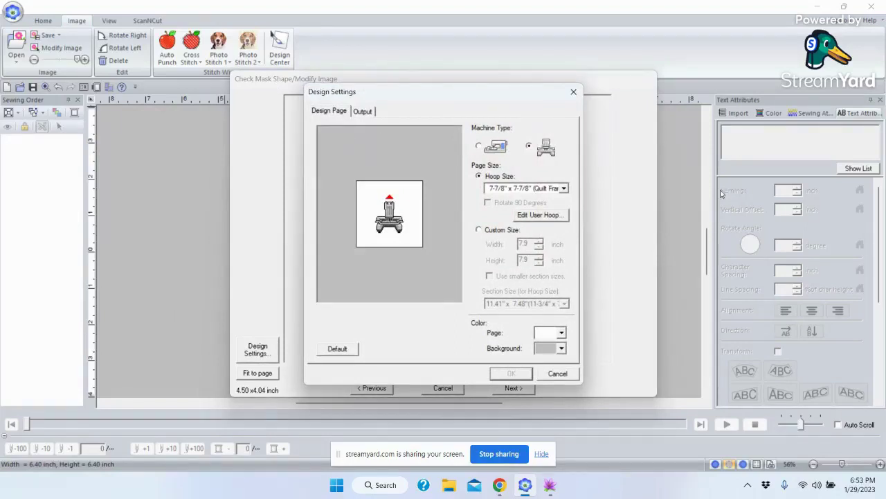
pyautogui.click(565, 188)
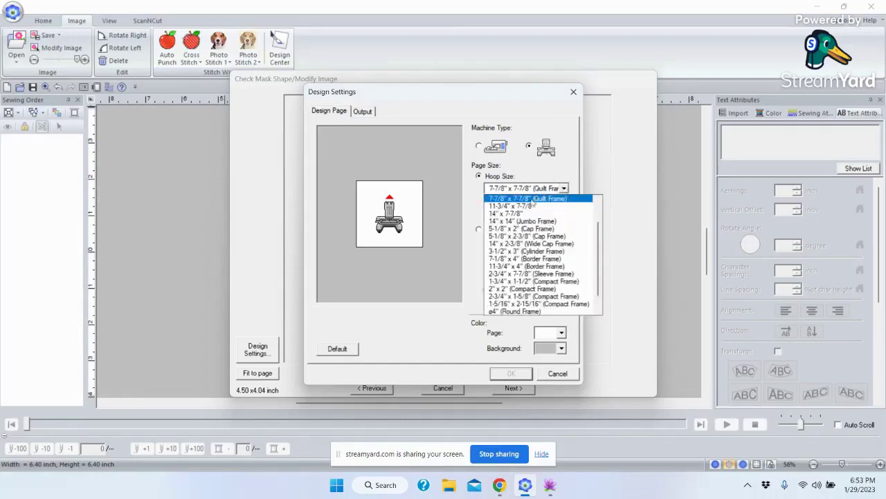
pyautogui.click(529, 201)
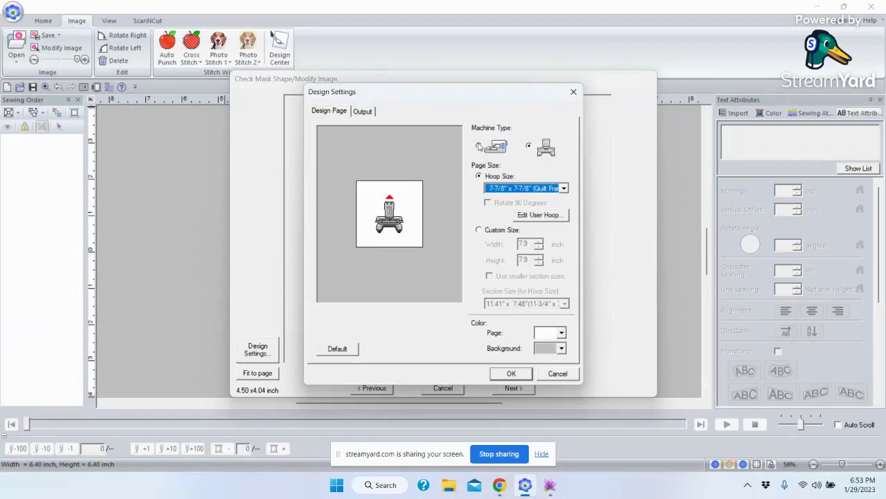
pyautogui.click(479, 145)
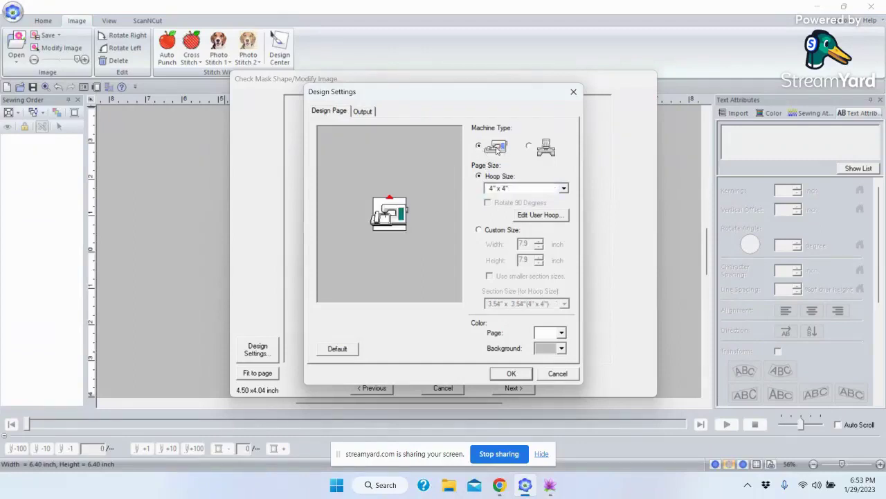
pyautogui.click(563, 188)
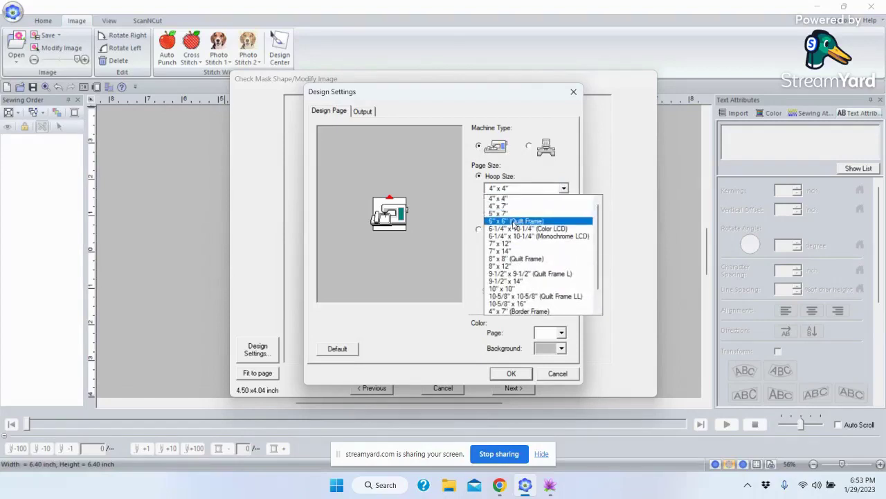
pyautogui.click(518, 261)
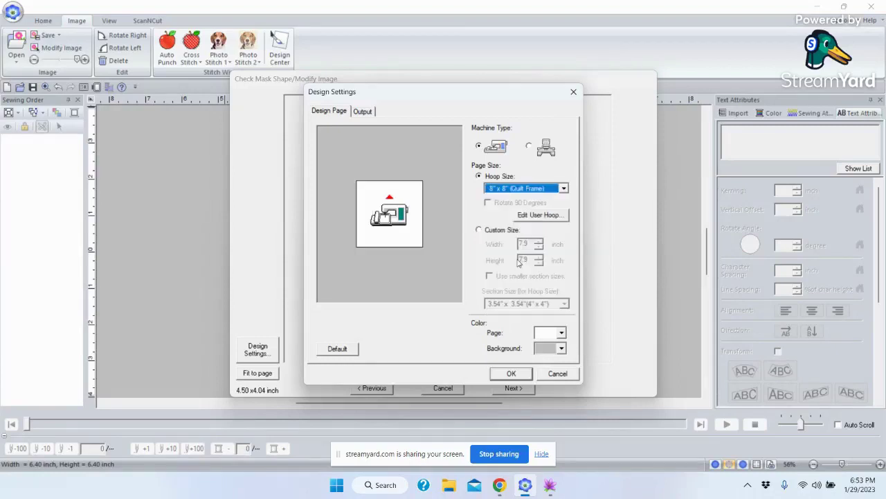
pyautogui.click(564, 188)
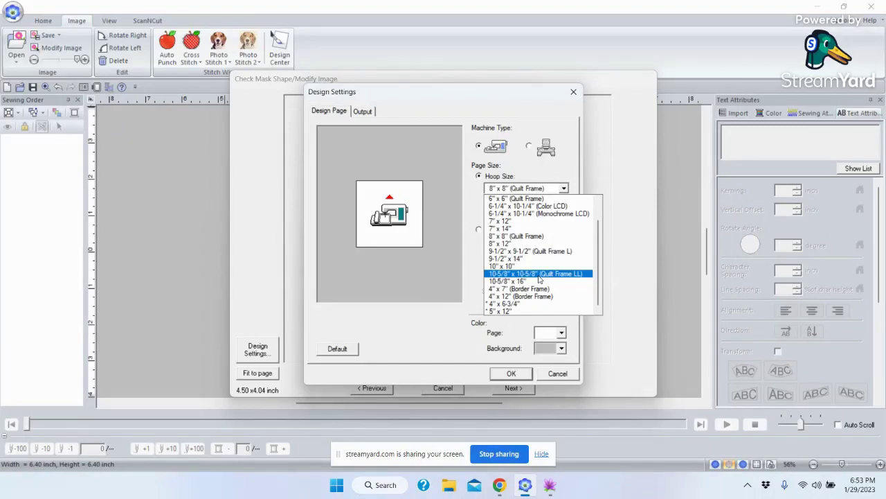
pyautogui.click(539, 236)
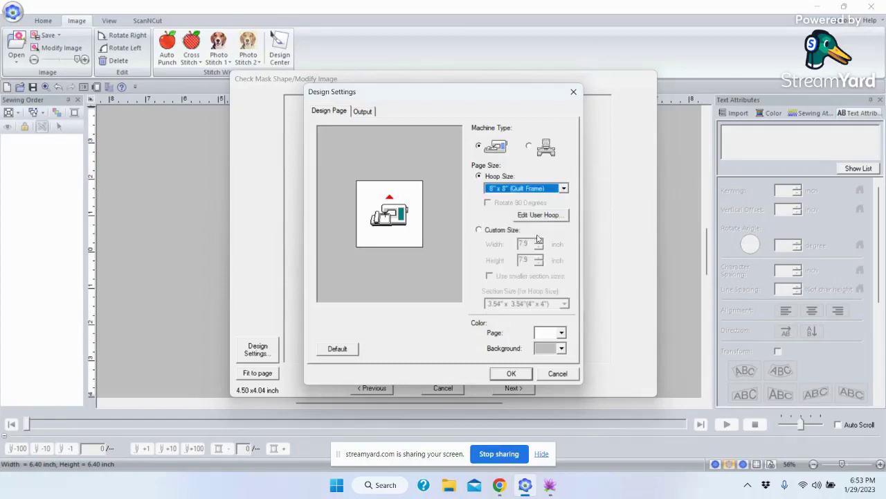
pyautogui.click(529, 146)
pyautogui.click(564, 188)
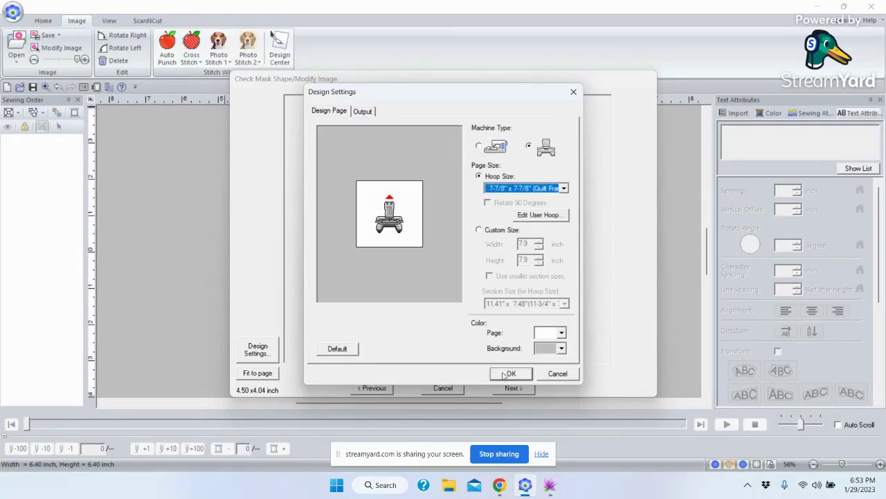
pyautogui.click(508, 372)
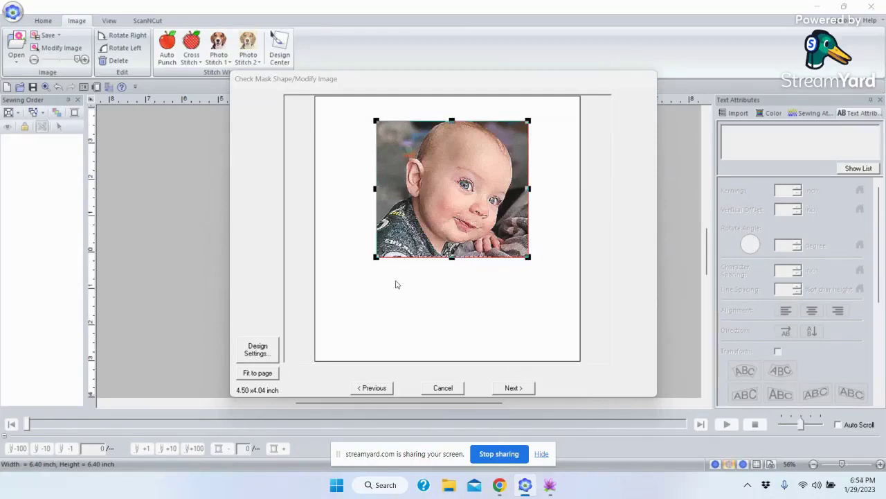
# Fit the photo to the page, stretch the mask to about 7.63 x 6.85 inch, and continue.
pyautogui.click(262, 376)
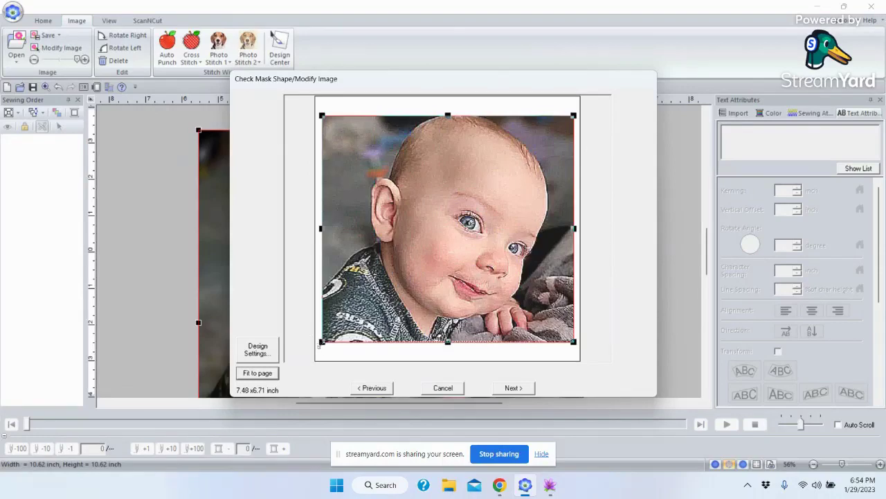
pyautogui.moveTo(320, 343); pyautogui.dragTo(319, 344)
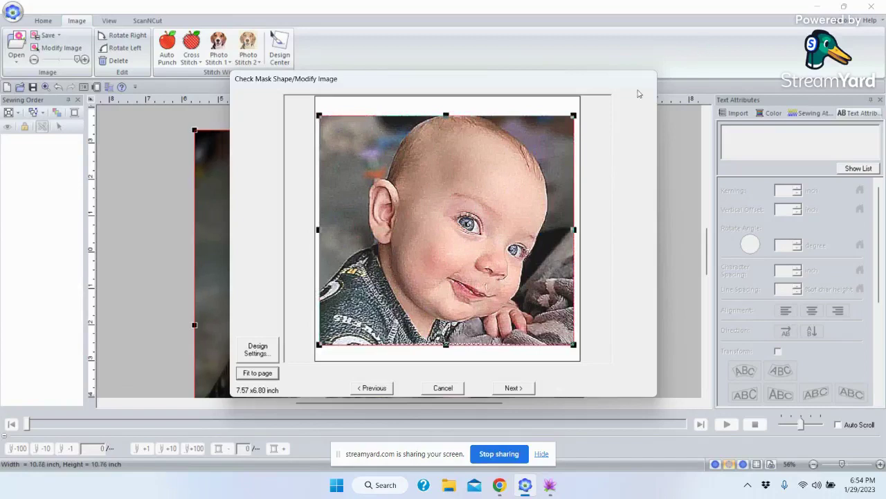
pyautogui.moveTo(574, 114); pyautogui.dragTo(586, 110)
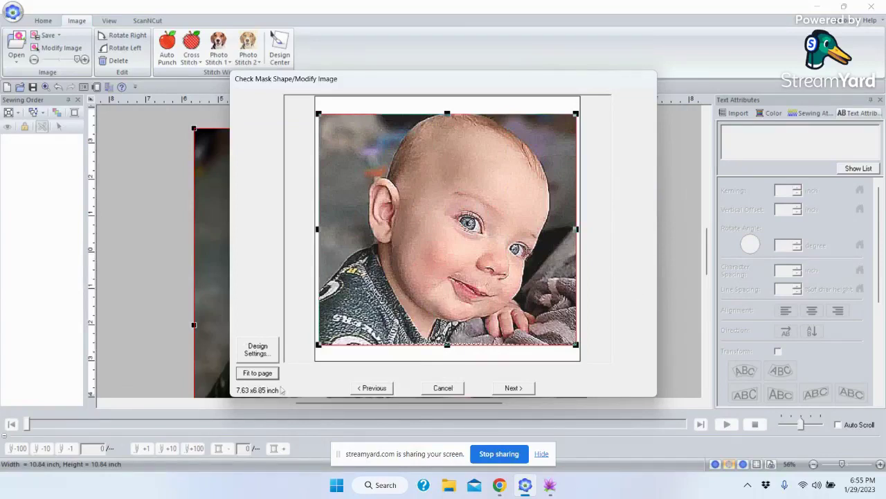
pyautogui.click(513, 388)
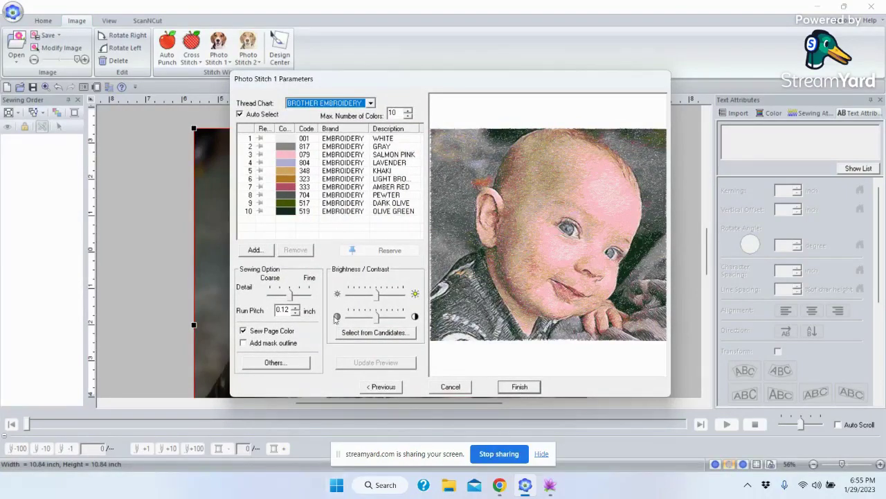
# Step back twice from Photo Stitch 1 Parameters to the Select Mask step.
pyautogui.click(383, 387)
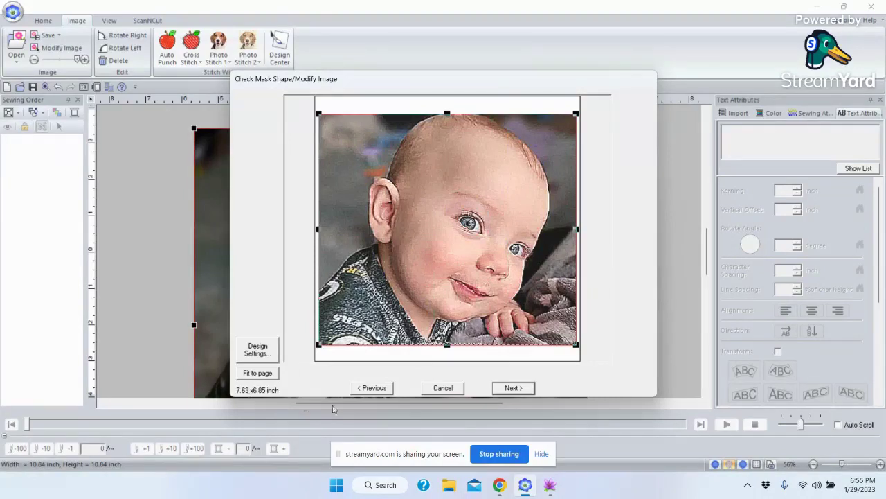
pyautogui.click(379, 389)
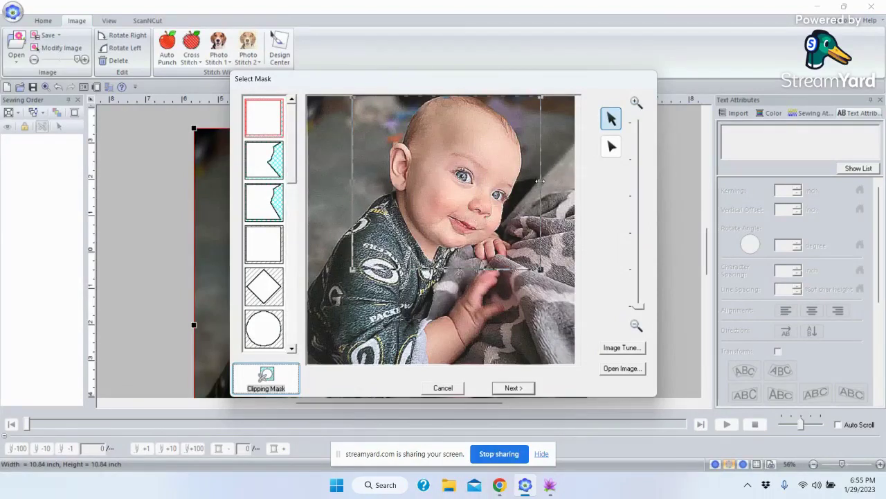
# Widen the clipping mask slightly to the right in two passes.
pyautogui.moveTo(541, 181); pyautogui.dragTo(545, 181)
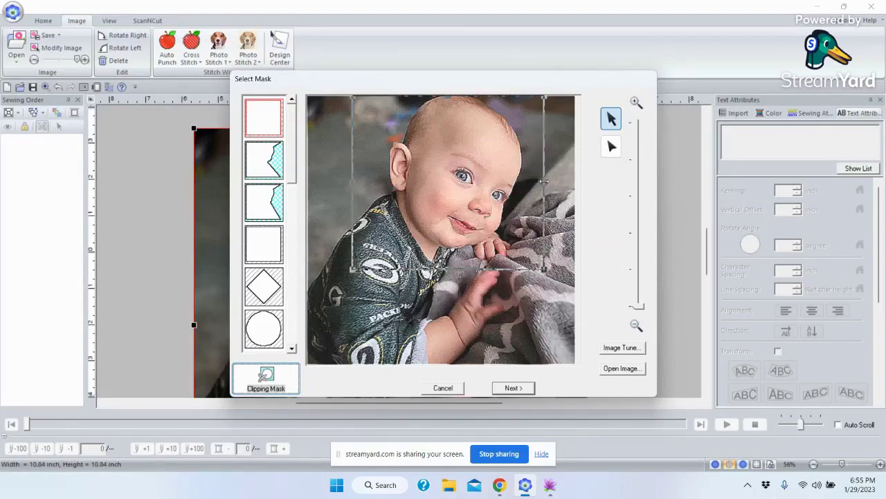
pyautogui.click(513, 387)
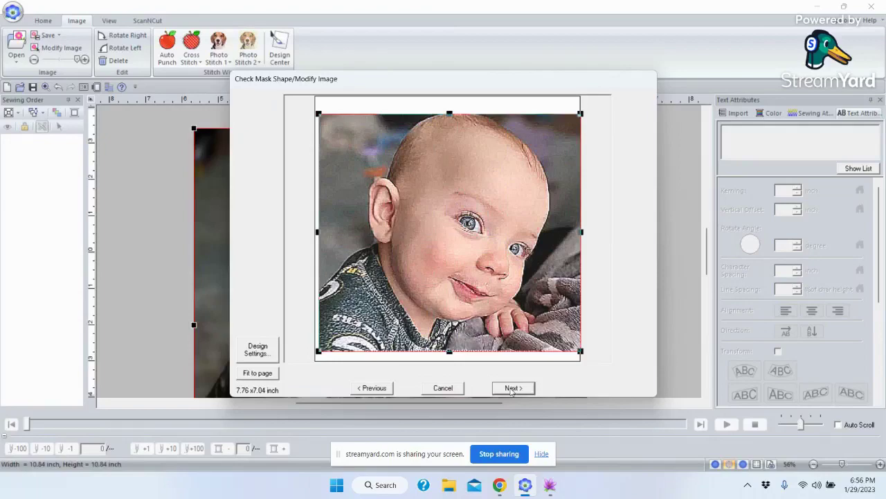
pyautogui.click(379, 388)
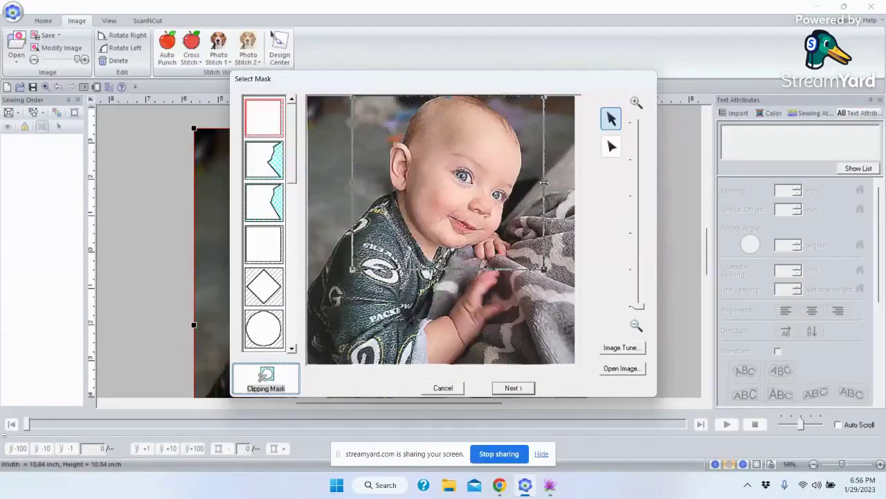
pyautogui.moveTo(544, 182); pyautogui.dragTo(546, 182)
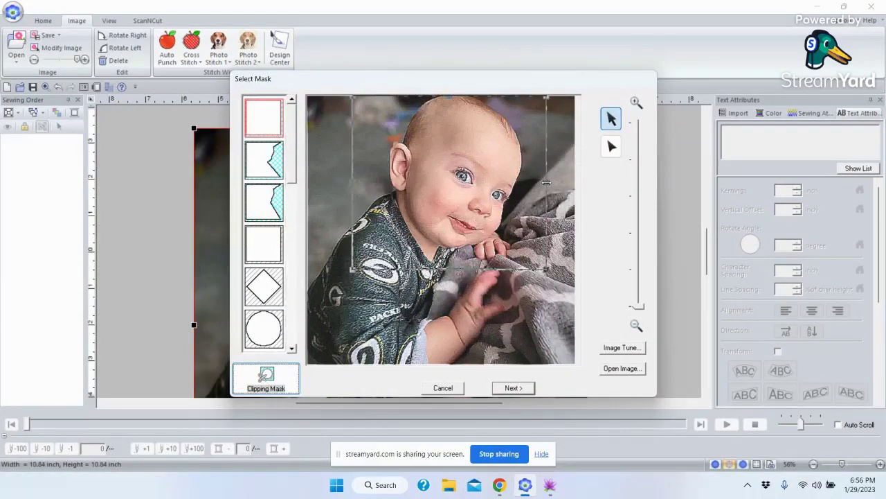
pyautogui.click(515, 389)
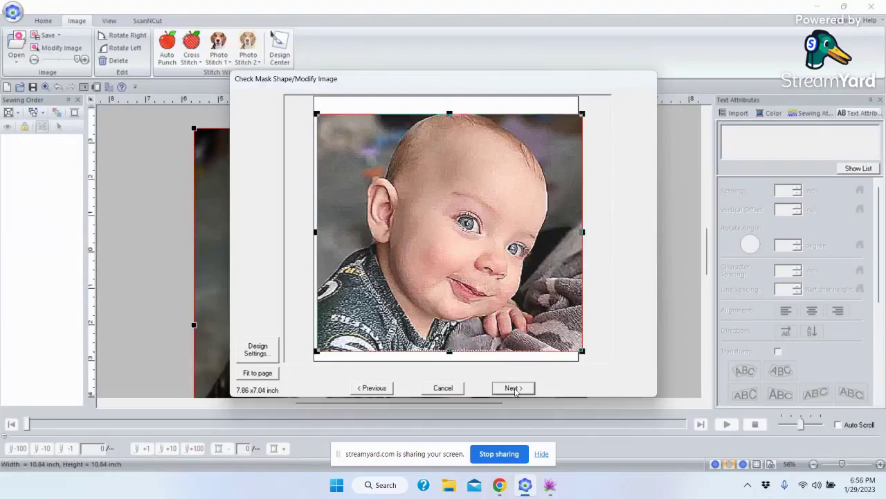
# Extend the mask downward to 7.86 x 7.13 inch and proceed to Photo Stitch 1 Parameters.
pyautogui.click(374, 388)
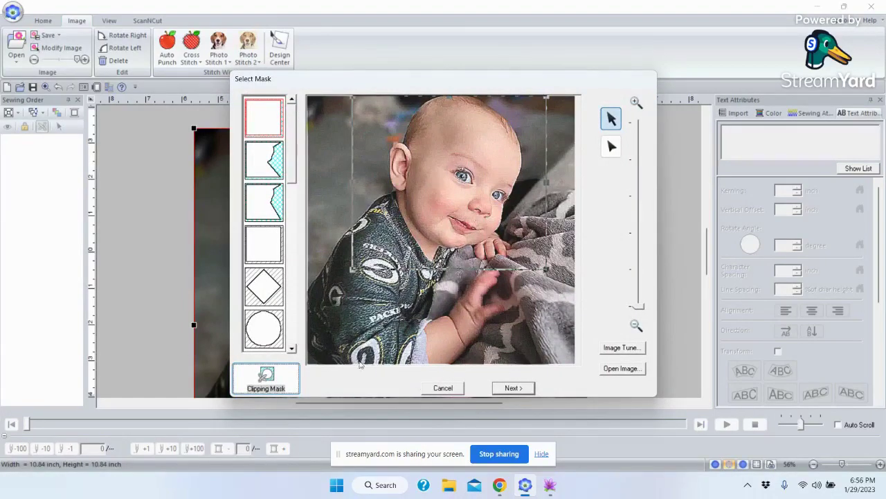
pyautogui.click(512, 388)
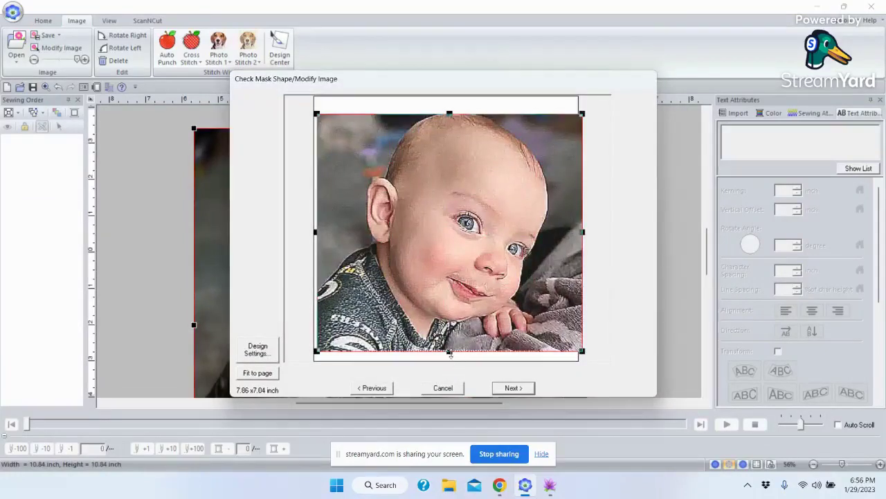
pyautogui.moveTo(450, 352); pyautogui.dragTo(450, 355)
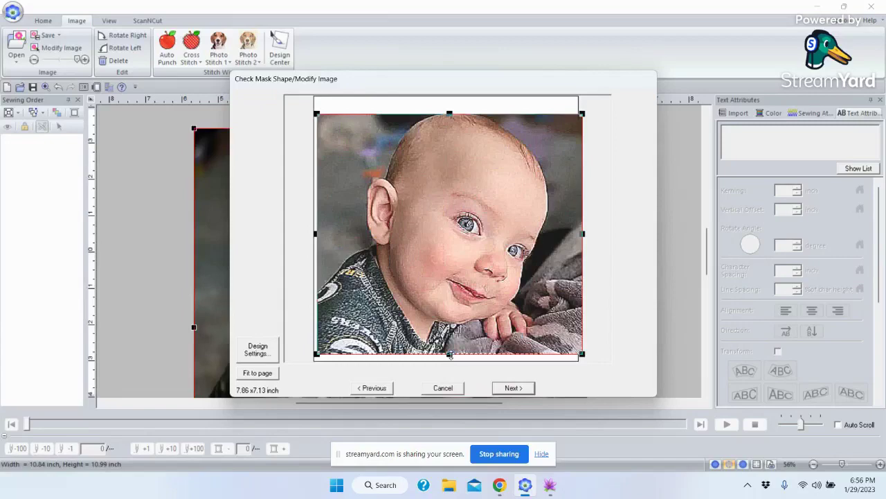
pyautogui.click(525, 391)
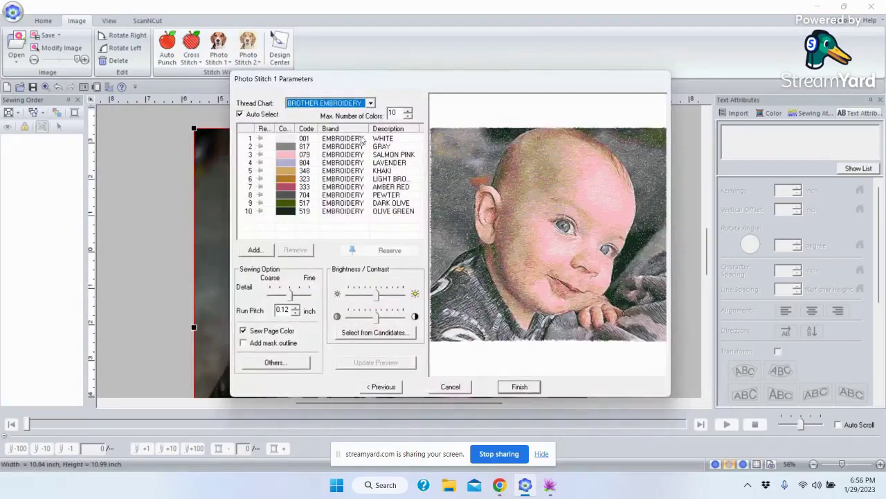
# Return to the mask shape check showing the photo at 7.86 x 7.13 inch.
pyautogui.click(388, 387)
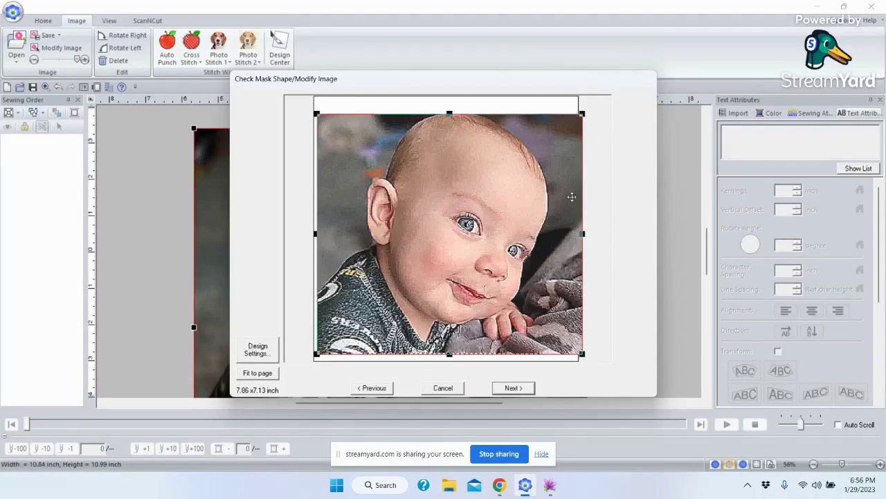
# Trim the mask's top corners, then widen the clipping mask's left edge in Select Mask.
pyautogui.moveTo(581, 111); pyautogui.dragTo(577, 111)
pyautogui.moveTo(582, 112); pyautogui.dragTo(576, 118)
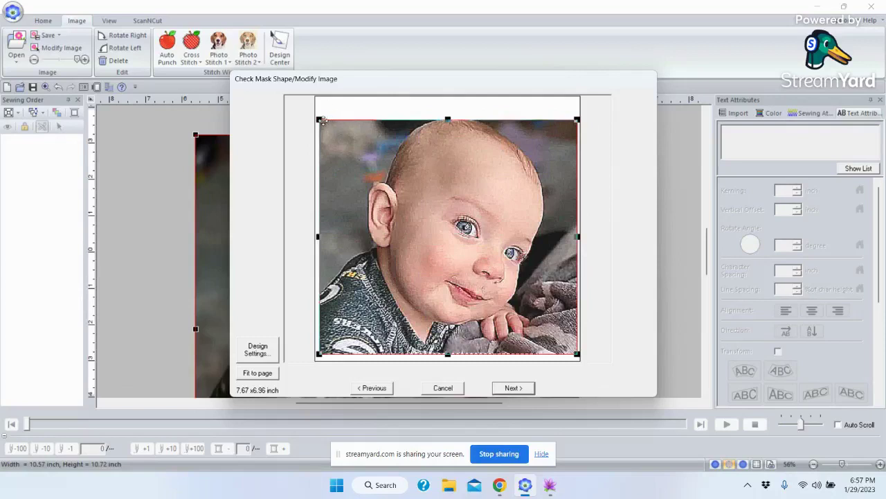
pyautogui.moveTo(319, 119); pyautogui.dragTo(320, 121)
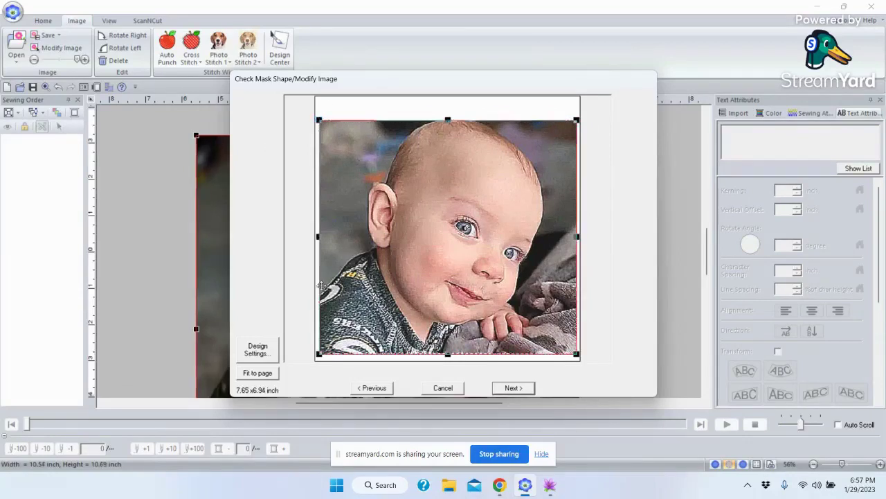
pyautogui.click(372, 391)
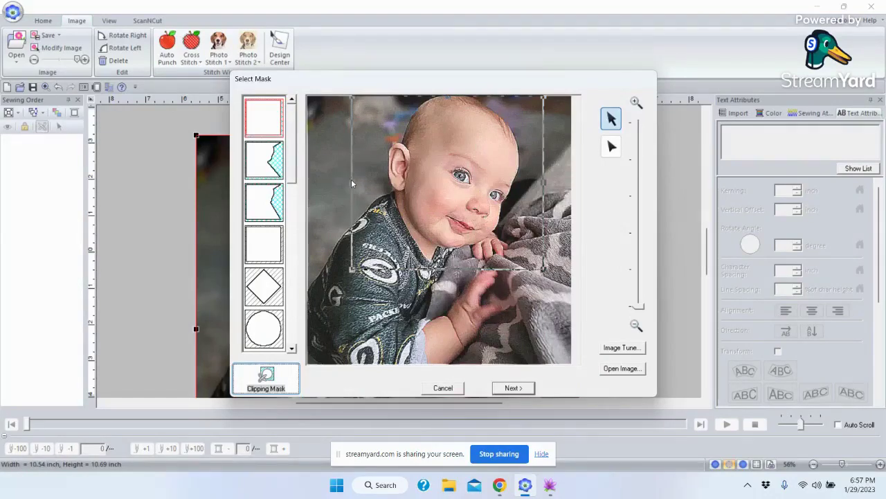
pyautogui.moveTo(346, 184); pyautogui.dragTo(340, 184)
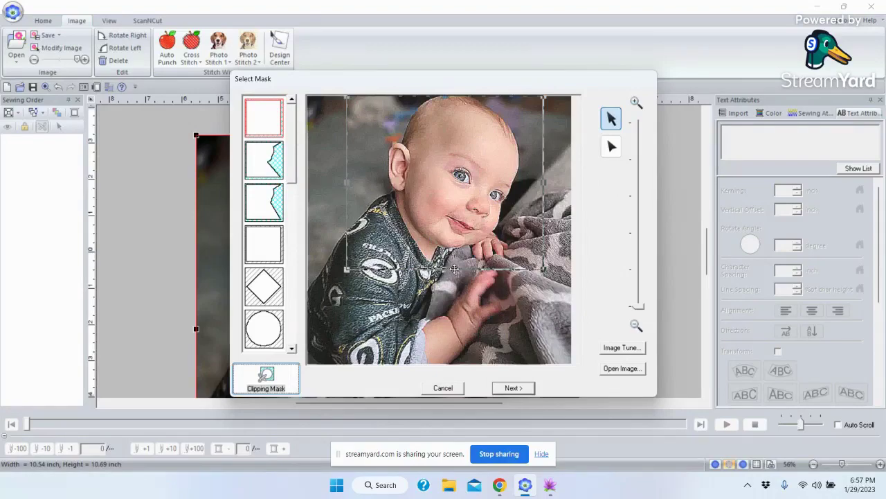
pyautogui.click(514, 388)
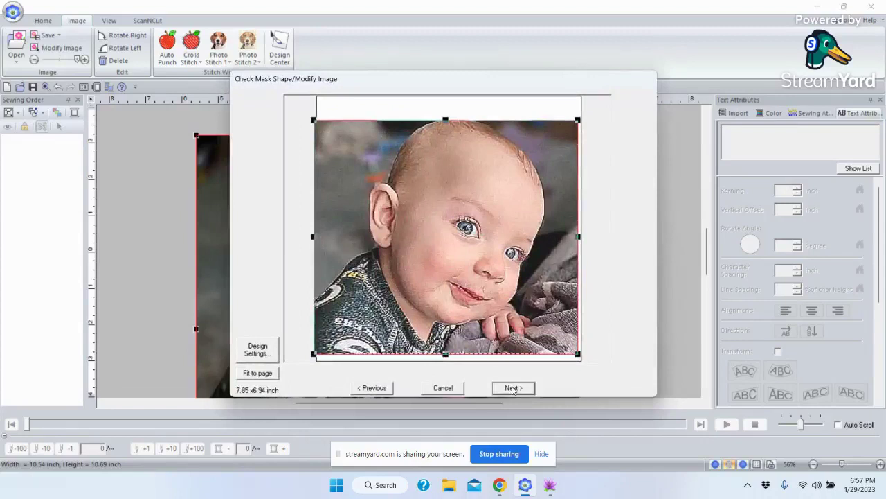
# Fit the masked baby photo to the page and adjust the mask edges to 7.46 x 6.87 inch.
pyautogui.click(263, 373)
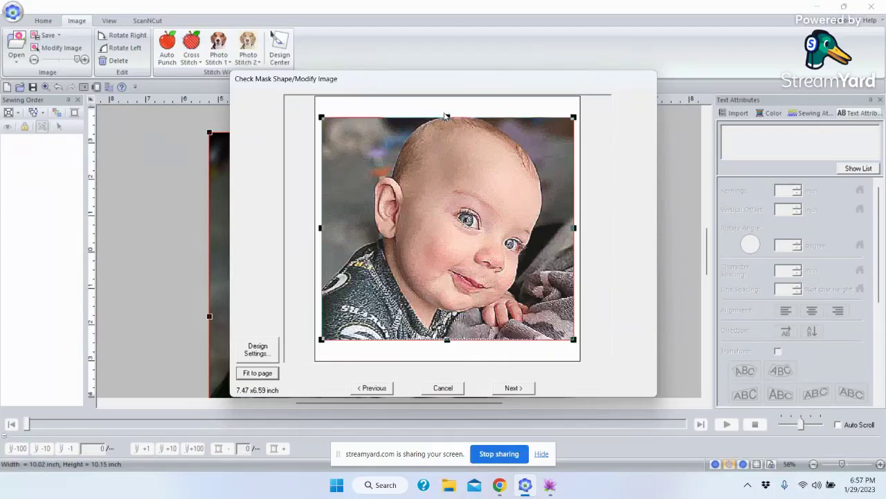
pyautogui.moveTo(447, 114); pyautogui.dragTo(447, 111)
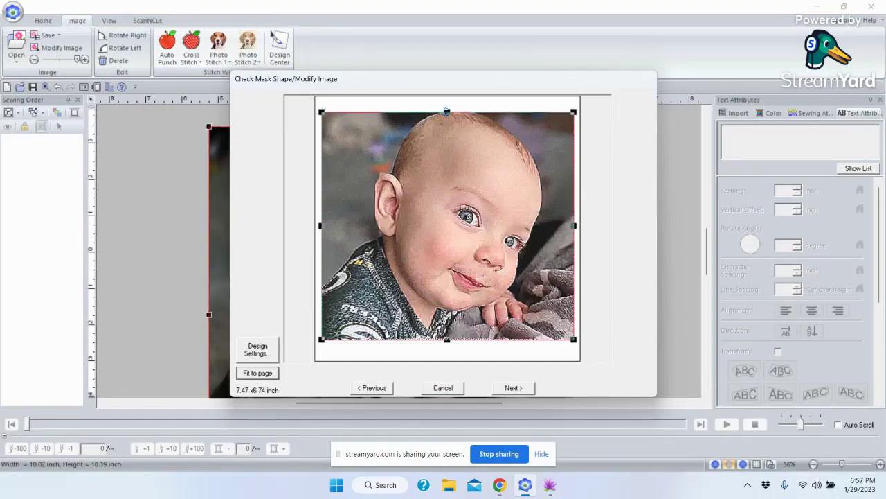
pyautogui.click(374, 388)
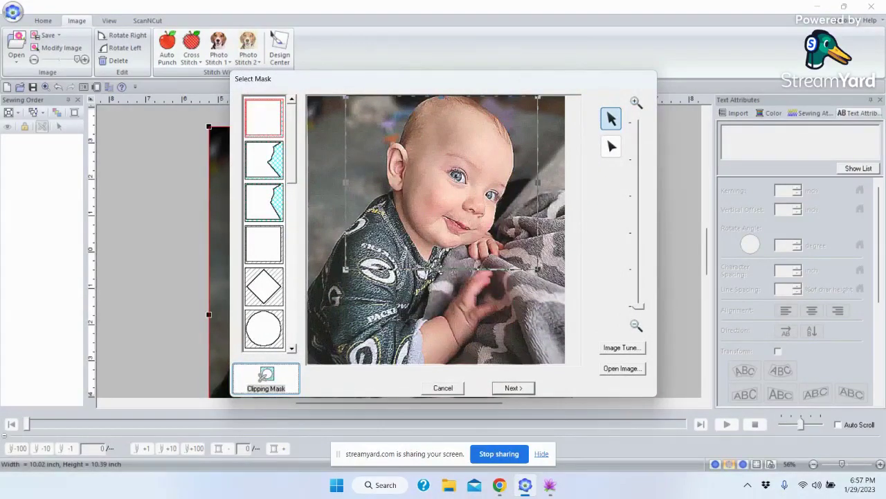
pyautogui.moveTo(441, 269); pyautogui.dragTo(441, 273)
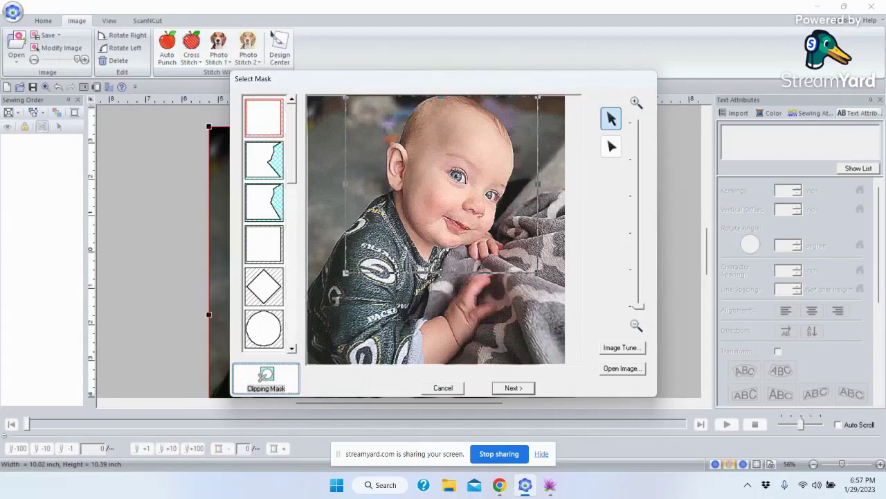
pyautogui.click(515, 389)
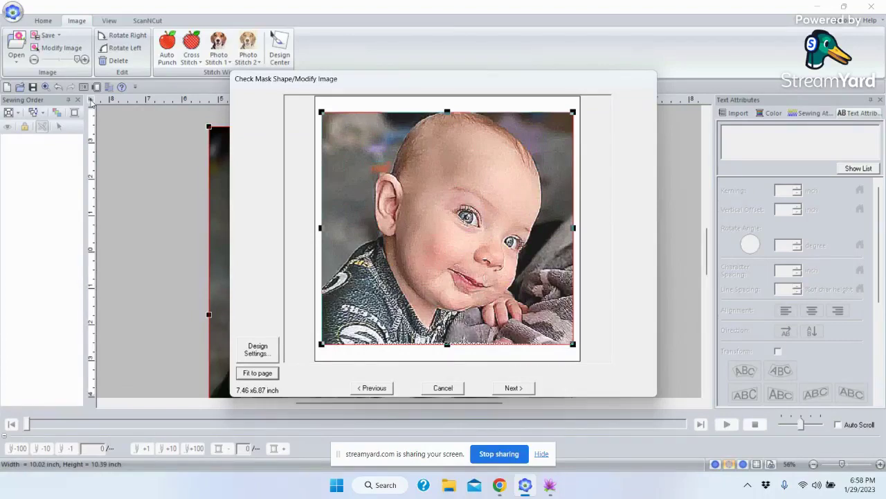
# Cancel the wizard, switch units to millimetres, and restart a colour Photo Stitch 1 conversion.
pyautogui.click(447, 389)
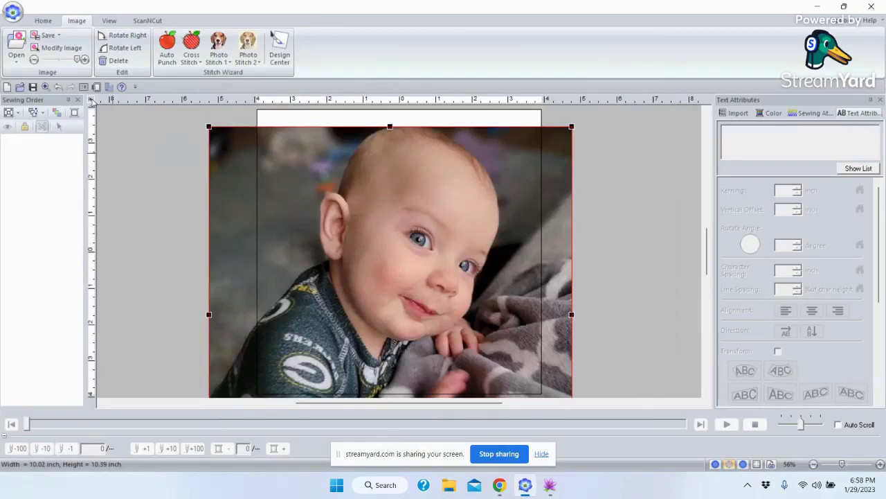
pyautogui.click(91, 100)
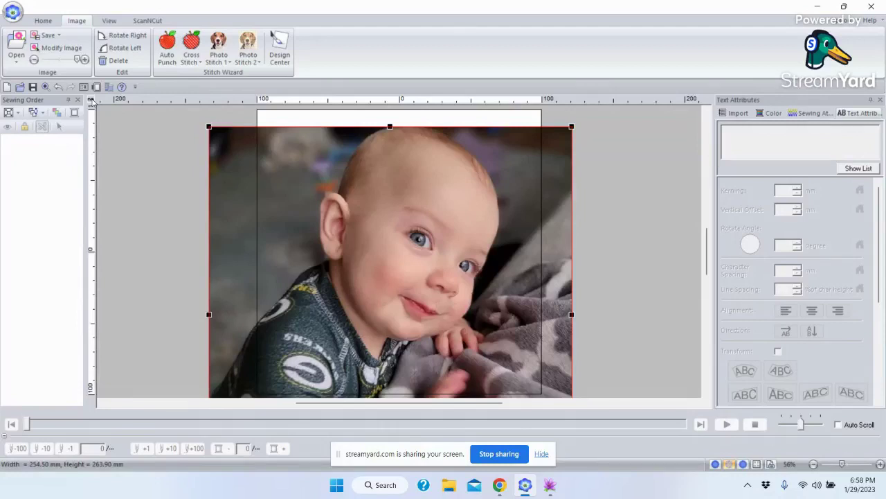
pyautogui.click(90, 100)
pyautogui.click(91, 100)
pyautogui.click(219, 54)
pyautogui.click(229, 85)
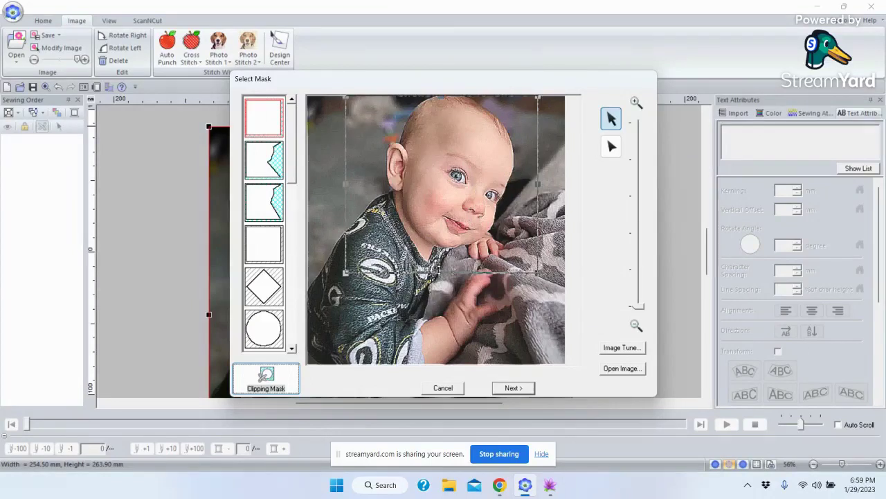
# Raise the clipping mask's bottom edge slightly and extend its left edge outward.
pyautogui.moveTo(439, 272); pyautogui.dragTo(439, 268)
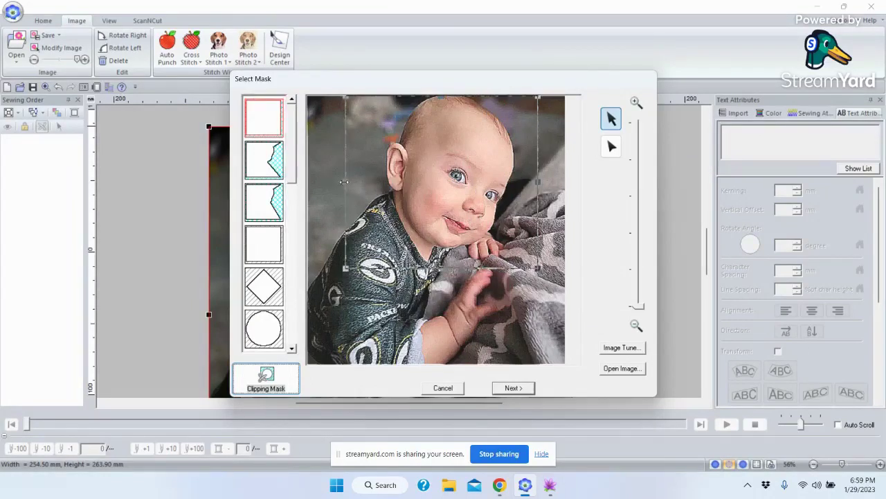
pyautogui.moveTo(340, 182); pyautogui.dragTo(336, 182)
pyautogui.click(497, 388)
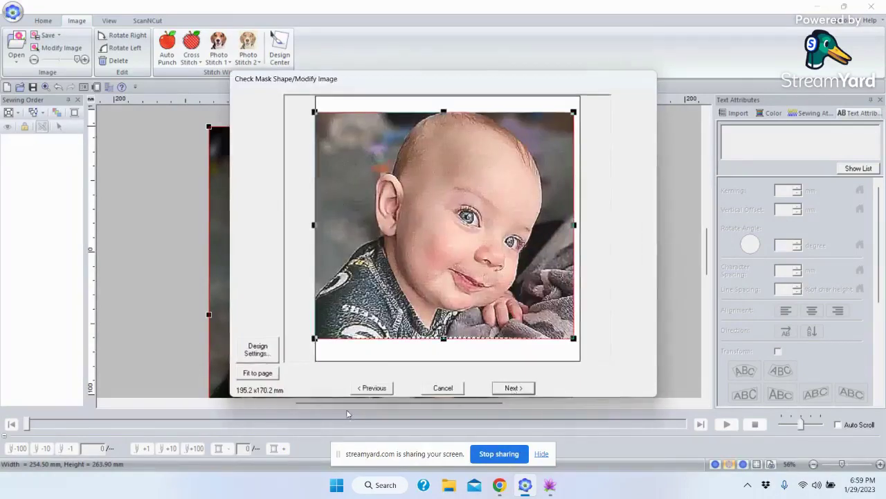
# Fit the photo to the page and enlarge it from the top corners to about 192 x 167 mm.
pyautogui.click(264, 374)
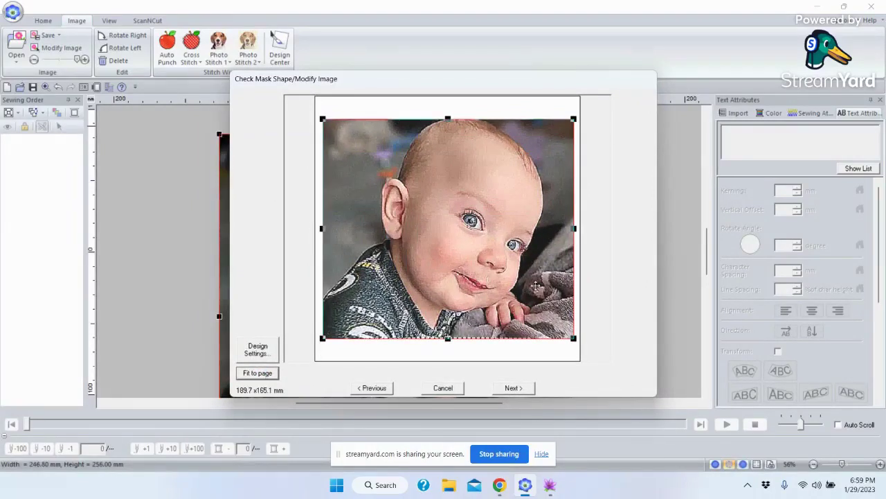
pyautogui.moveTo(574, 119); pyautogui.dragTo(580, 116)
pyautogui.moveTo(318, 115); pyautogui.dragTo(317, 113)
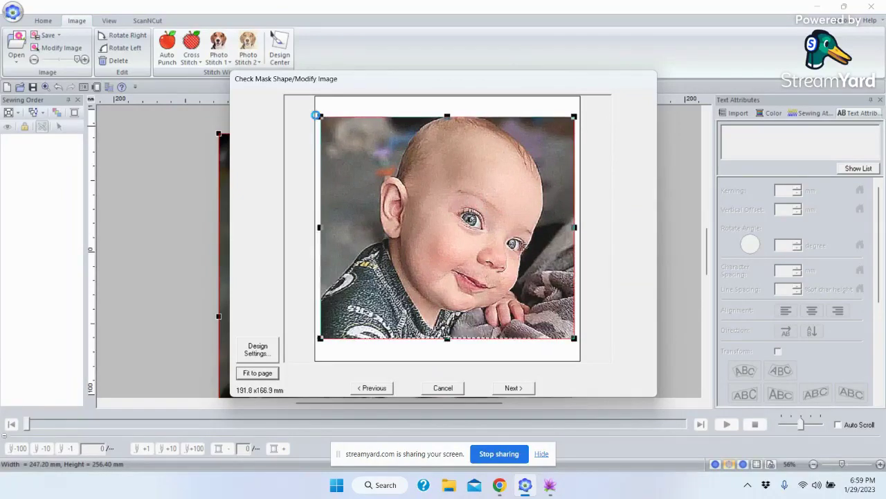
pyautogui.click(513, 388)
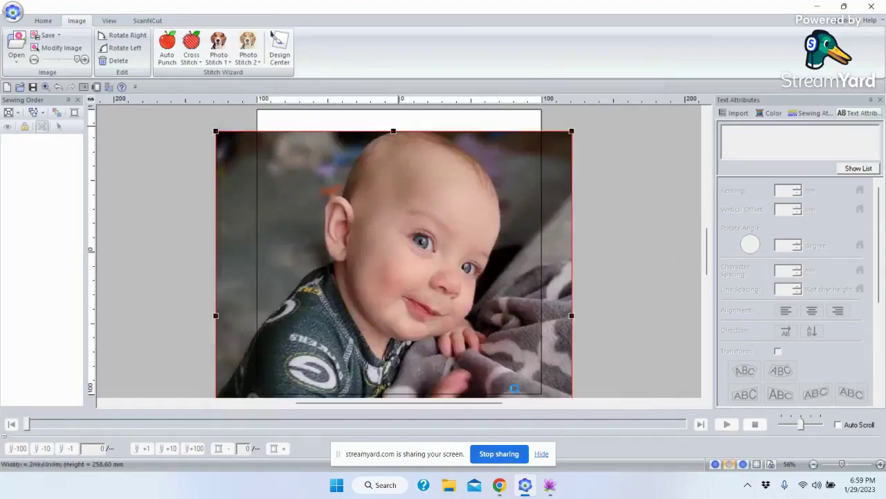
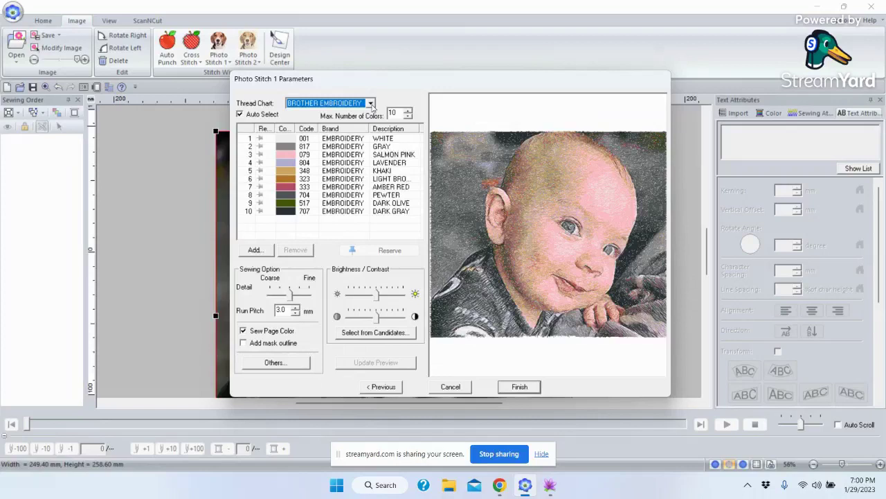
# Select Pacesetter Pro as the Photo Stitch 1 thread chart, auto-selecting 10 colours.
pyautogui.click(371, 104)
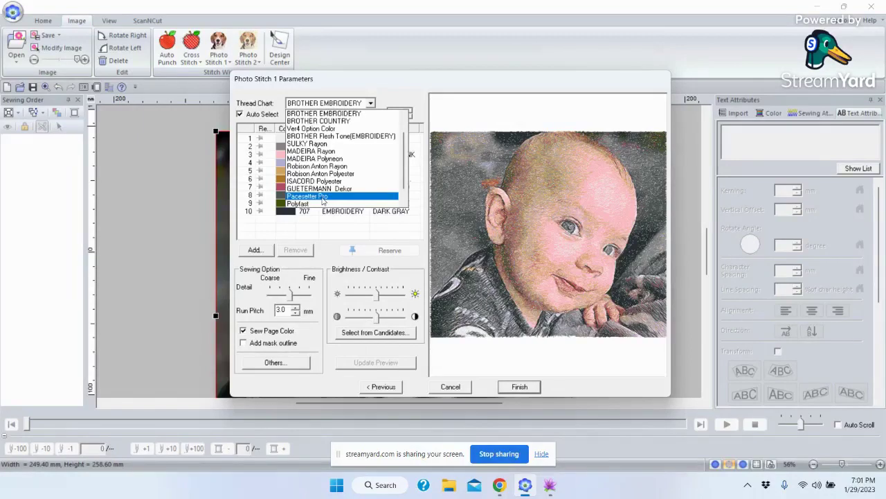
pyautogui.click(320, 198)
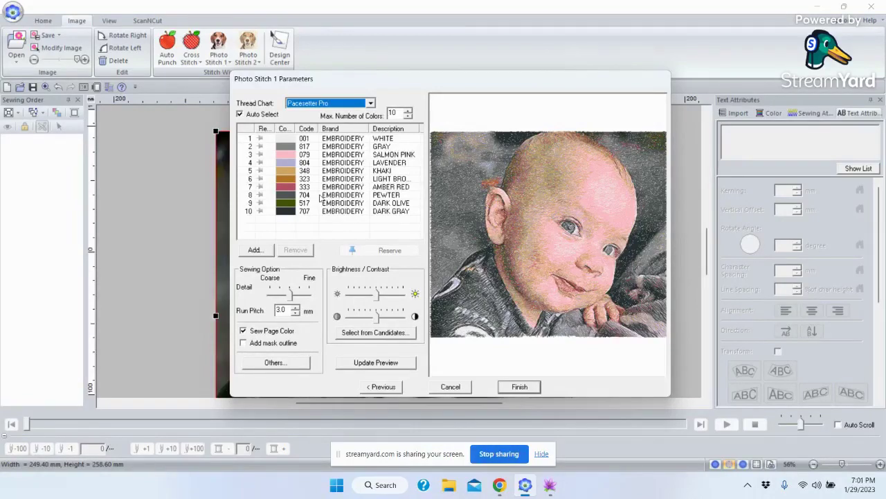
pyautogui.click(371, 104)
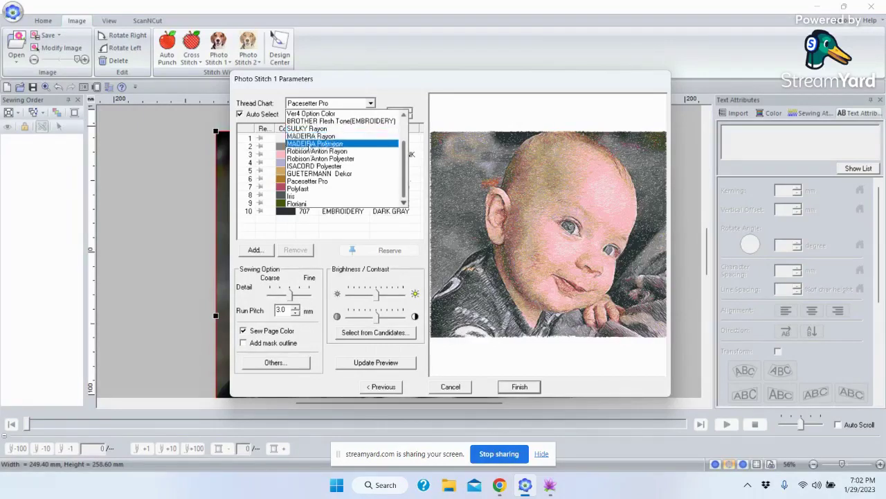
# Keep Pacesetter Pro, raise Max. Number of Colors to 14, and switch to the other PE-DESIGN window.
pyautogui.click(310, 182)
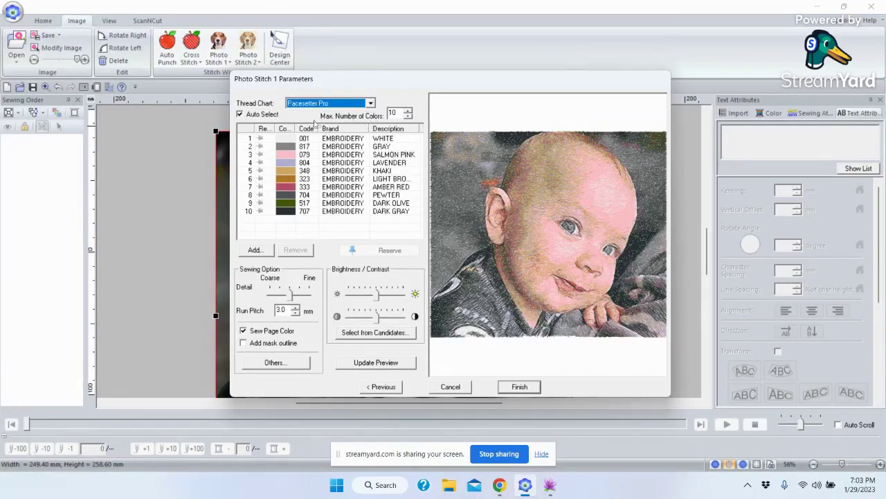
pyautogui.click(408, 110)
pyautogui.click(408, 110)
pyautogui.click(408, 110)
pyautogui.click(408, 110)
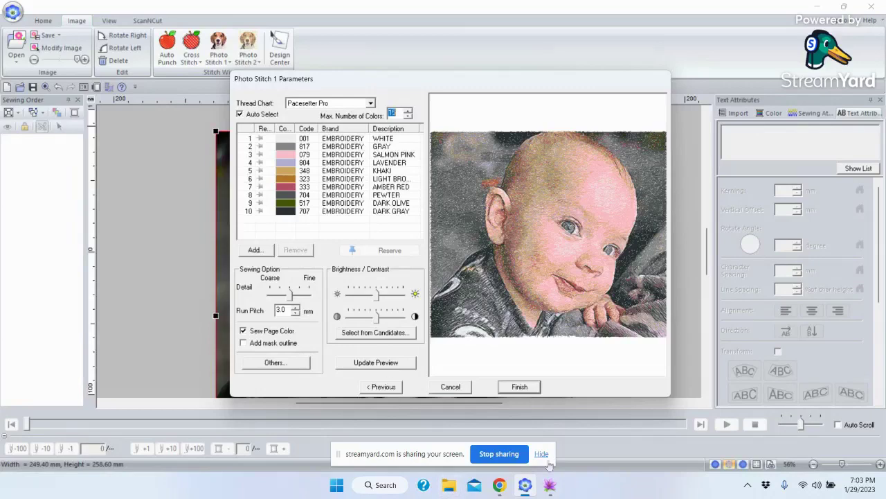
pyautogui.click(550, 485)
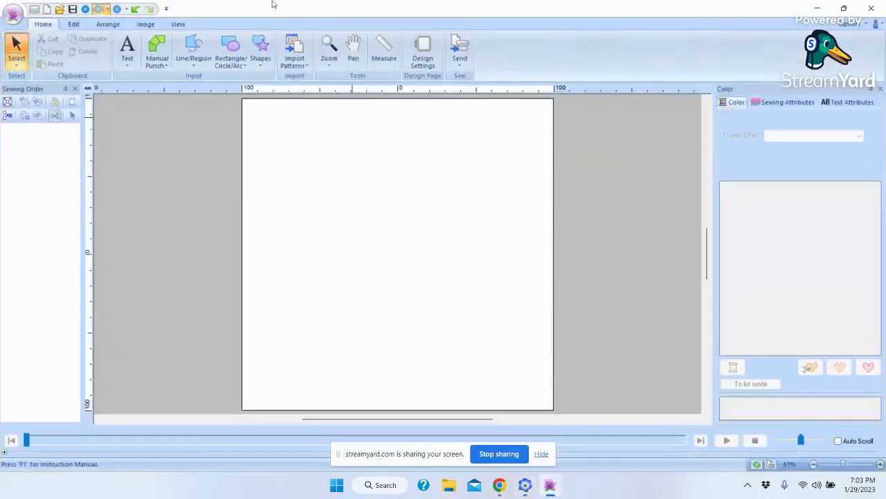
# Start a colour Photo Stitch 1 design from the FB_IMG baby photo in the Desktop's Harper folder.
pyautogui.click(144, 26)
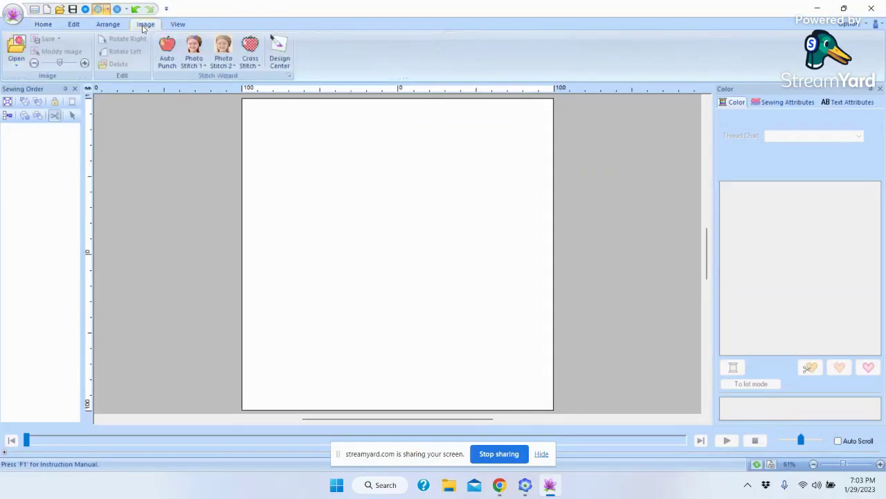
pyautogui.click(193, 64)
pyautogui.click(206, 88)
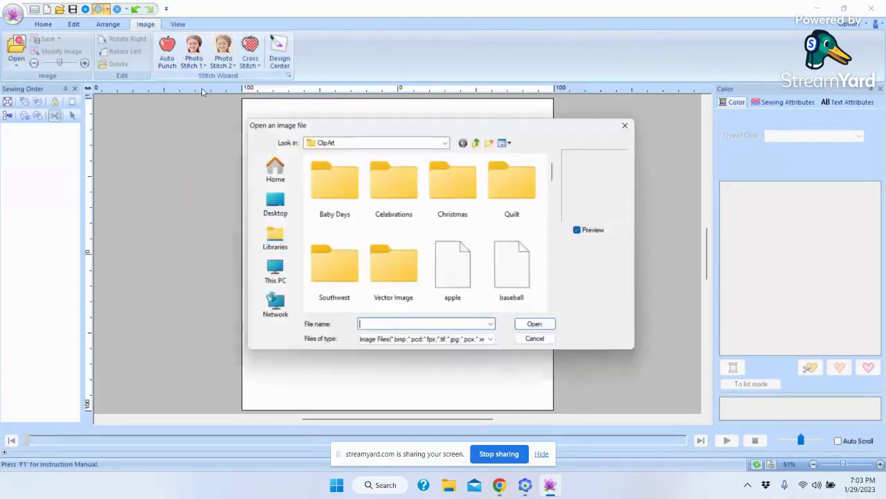
pyautogui.click(272, 204)
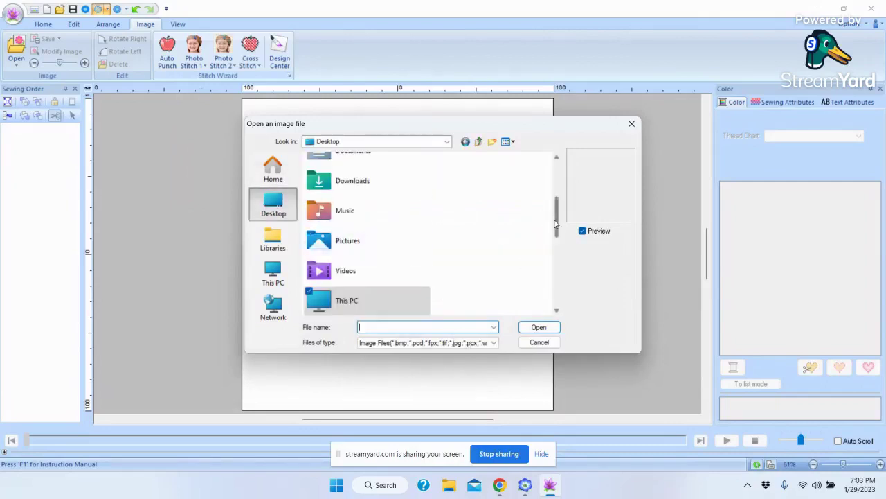
pyautogui.moveTo(554, 223); pyautogui.dragTo(560, 288)
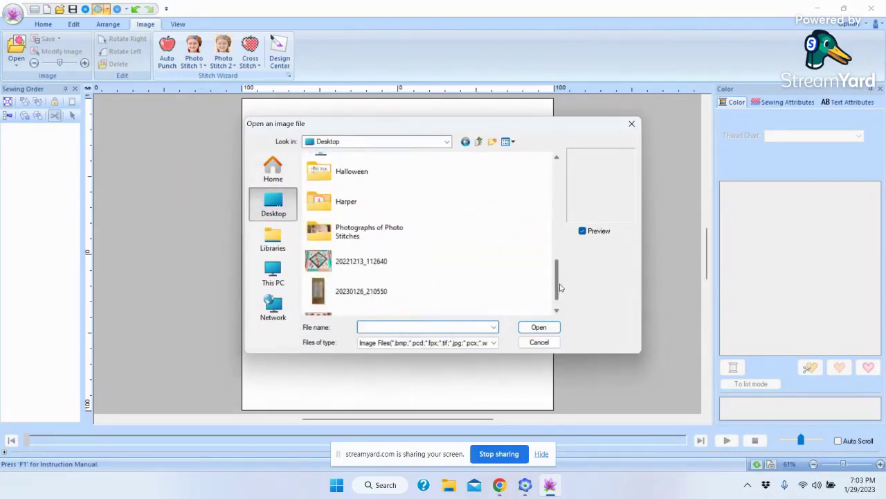
pyautogui.doubleClick(320, 199)
pyautogui.click(336, 183)
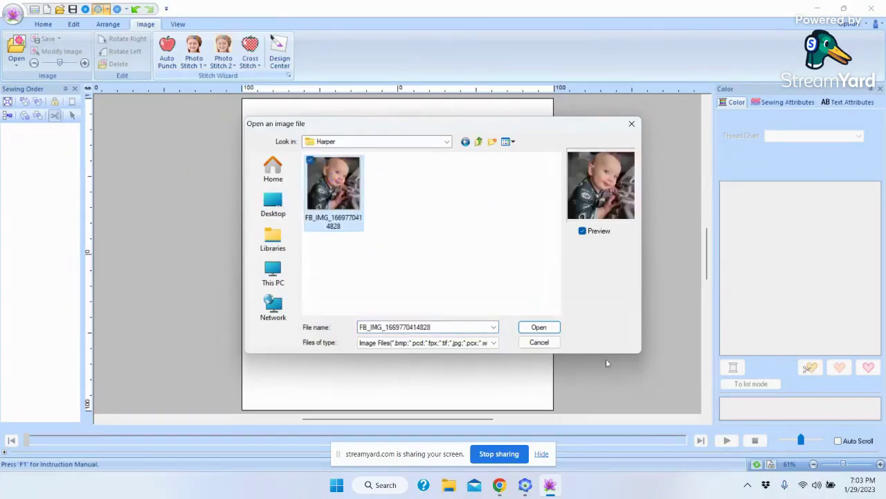
pyautogui.click(538, 327)
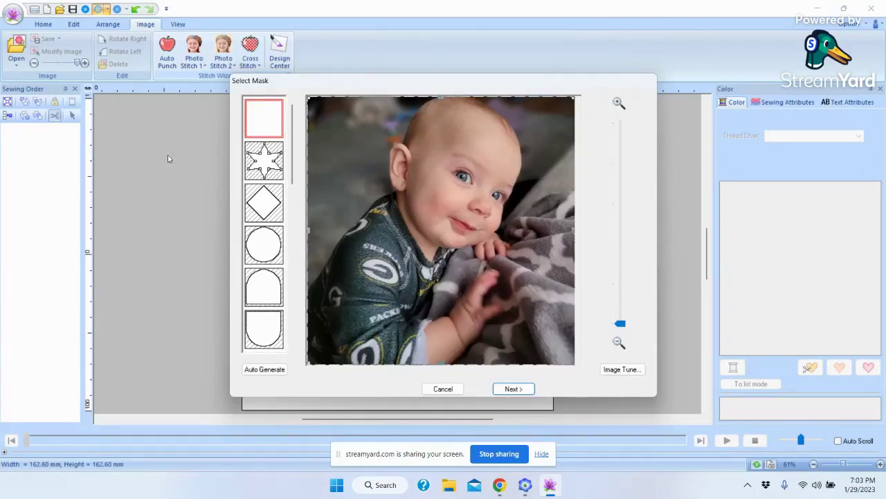
# Keep the rectangle mask and pull its left and right edges in around the baby's head.
pyautogui.click(266, 121)
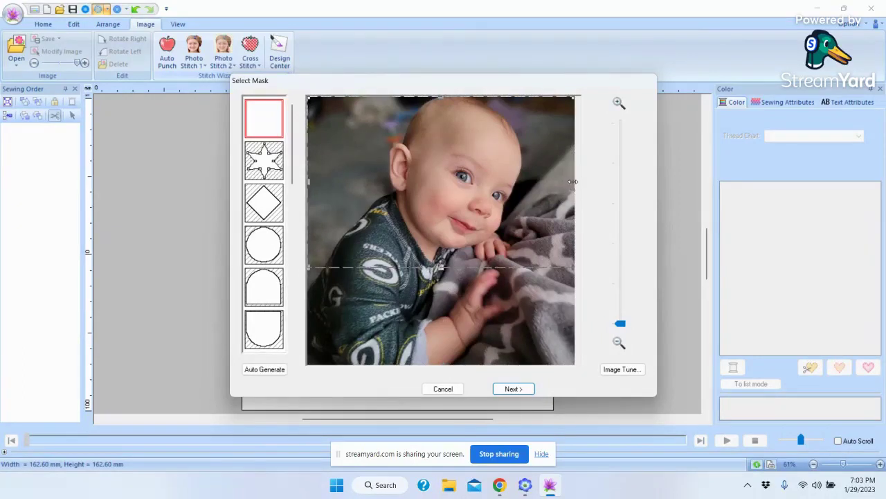
pyautogui.moveTo(570, 184); pyautogui.dragTo(539, 182)
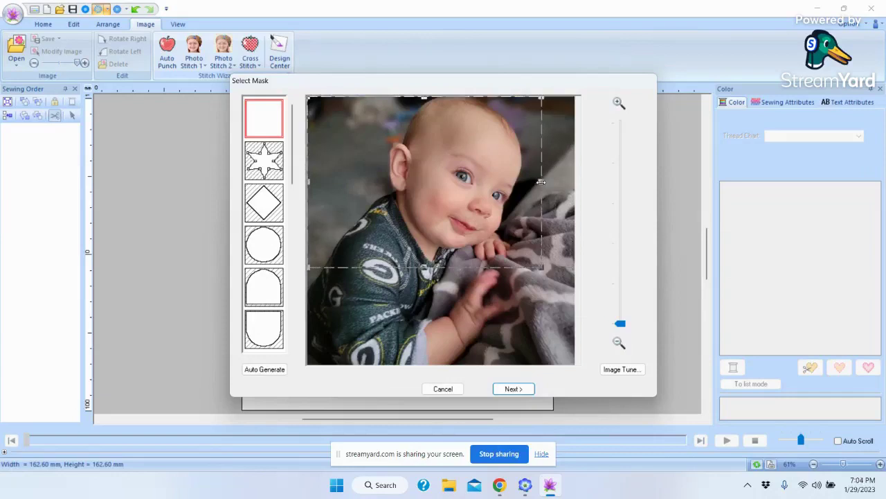
pyautogui.moveTo(310, 183); pyautogui.dragTo(348, 182)
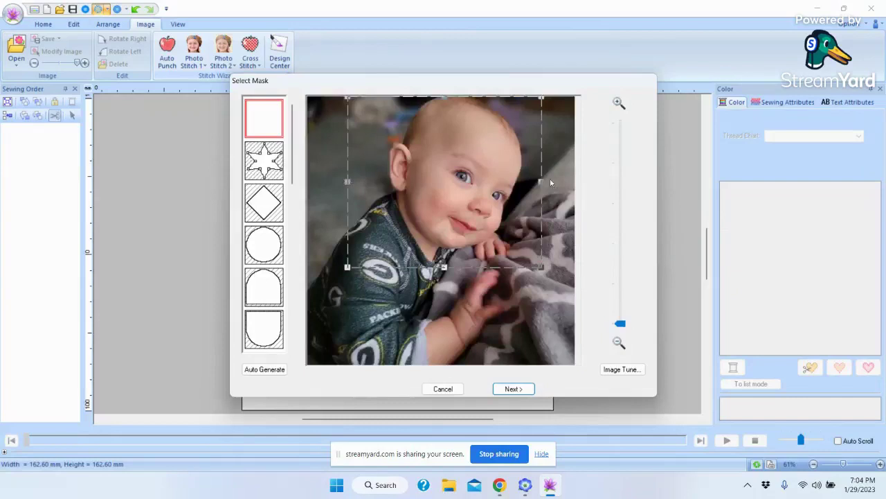
pyautogui.moveTo(541, 181); pyautogui.dragTo(547, 183)
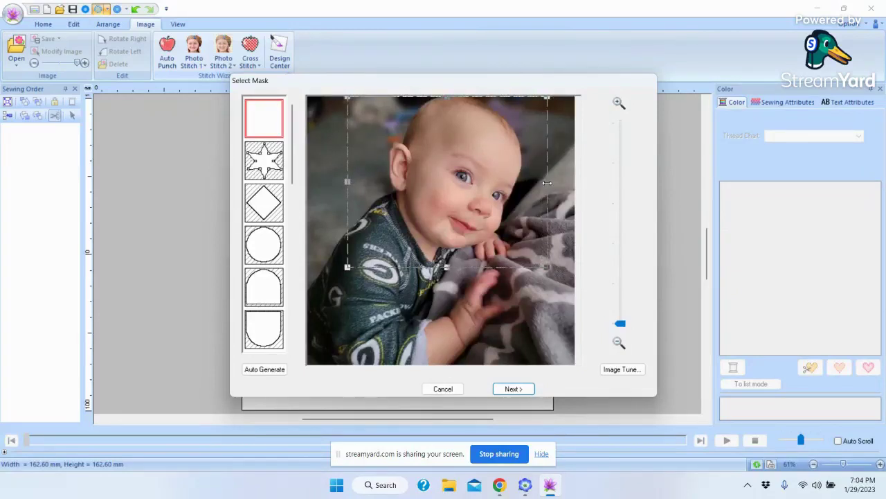
# Use Image Tune to sharpen the baby photo toward Sharp and brighten it slightly.
pyautogui.click(622, 369)
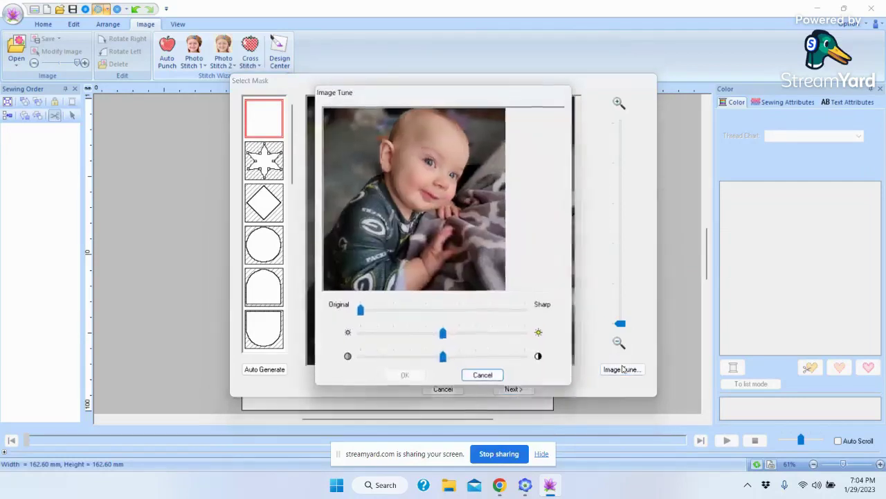
pyautogui.moveTo(360, 310); pyautogui.dragTo(491, 312)
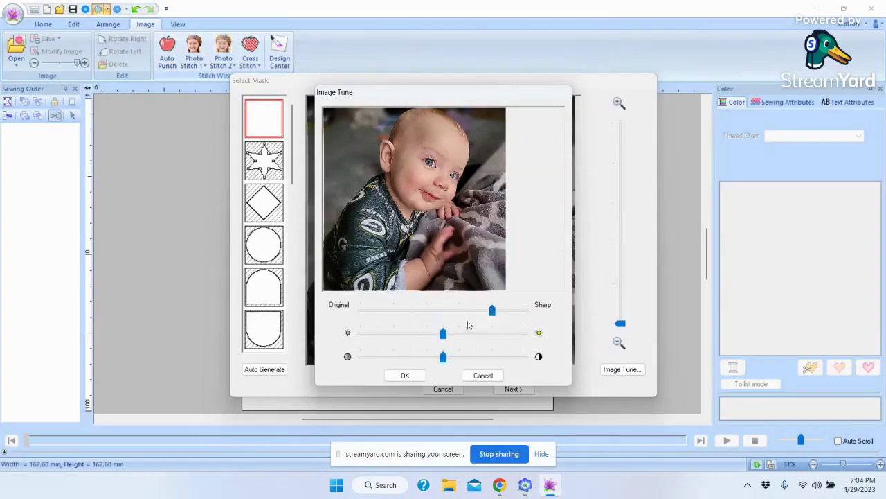
pyautogui.moveTo(444, 334); pyautogui.dragTo(456, 337)
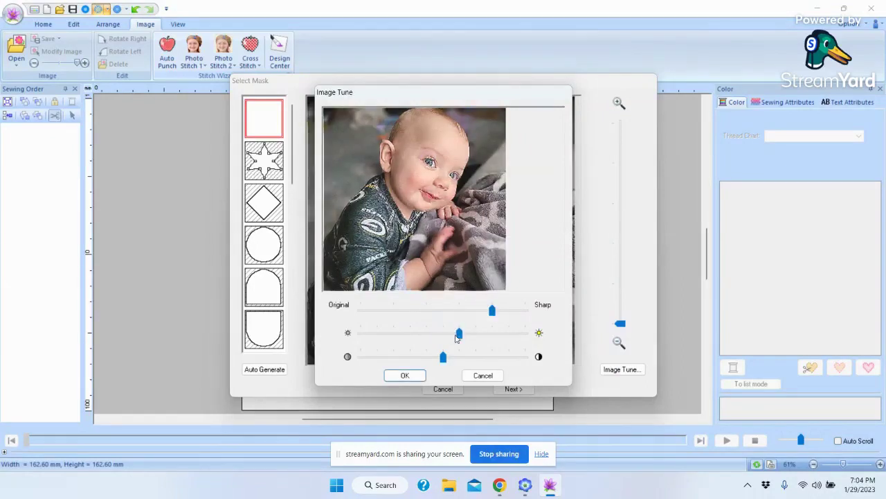
pyautogui.click(406, 376)
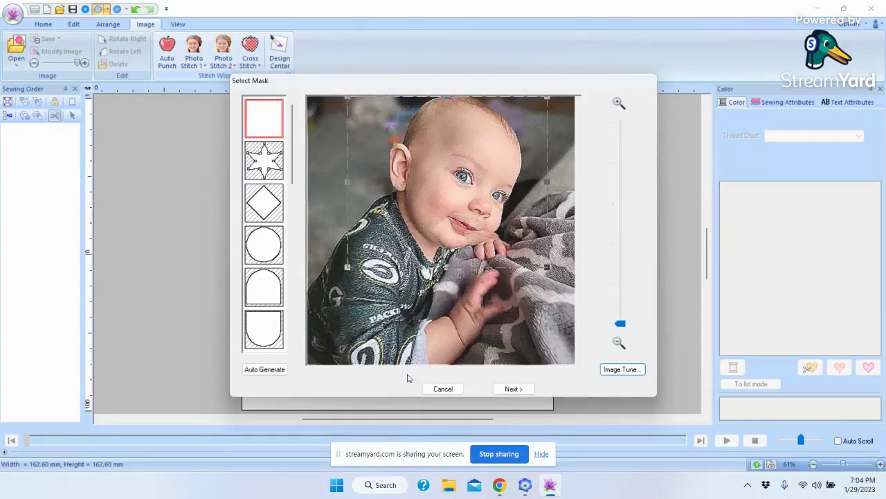
# In Check Mask Shape, enlarge then slightly shrink the photo before moving to stitch parameters.
pyautogui.click(513, 390)
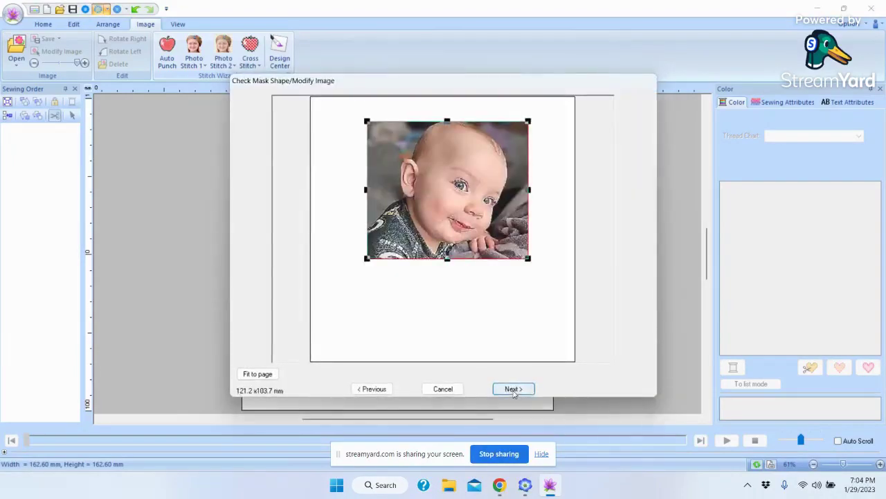
pyautogui.click(257, 374)
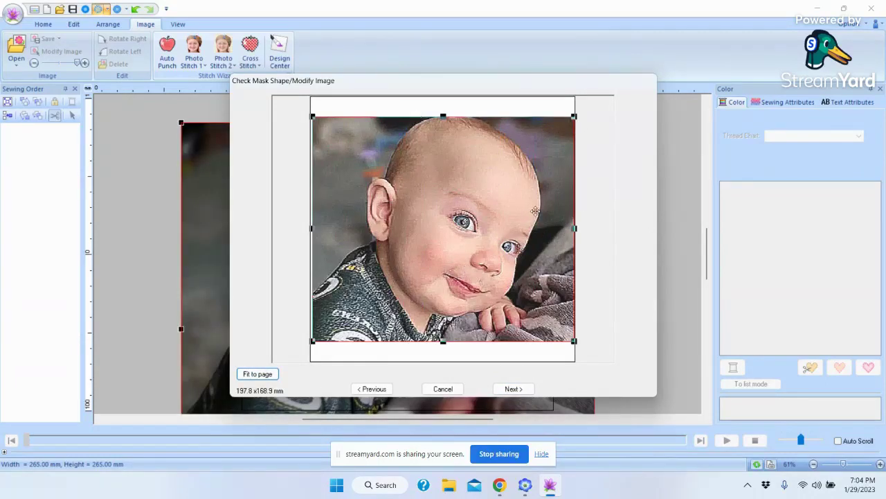
pyautogui.moveTo(574, 117); pyautogui.dragTo(571, 120)
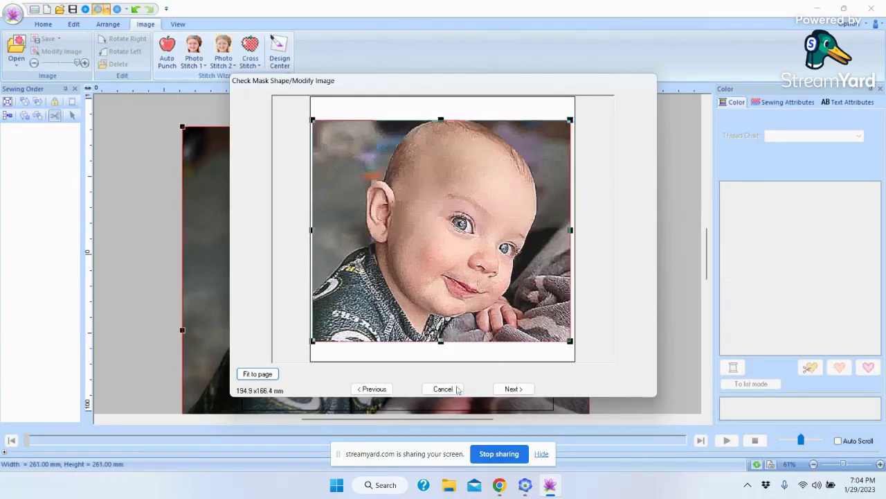
pyautogui.click(512, 388)
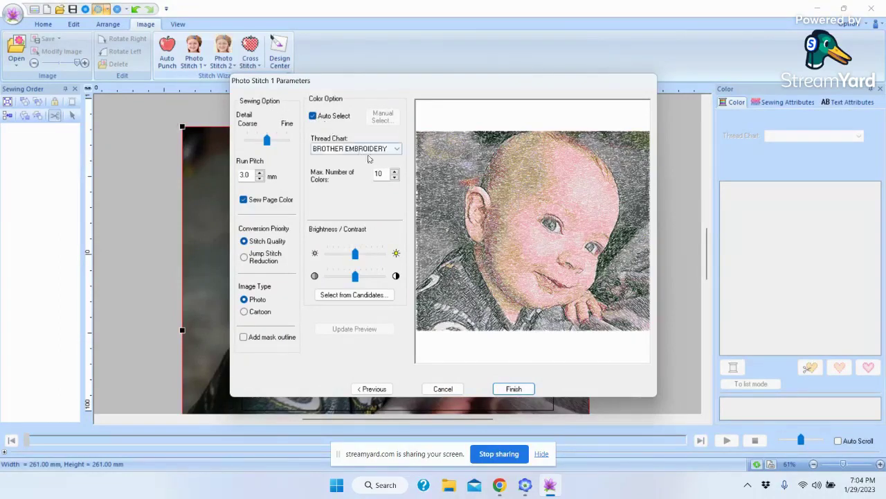
# Choose the MADEIRA Polyneon thread chart and raise the maximum colours to 15.
pyautogui.click(398, 149)
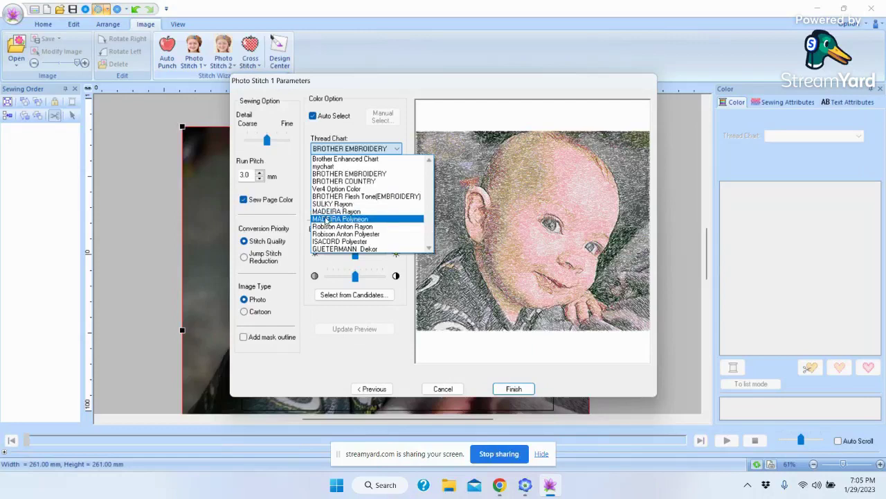
pyautogui.click(325, 219)
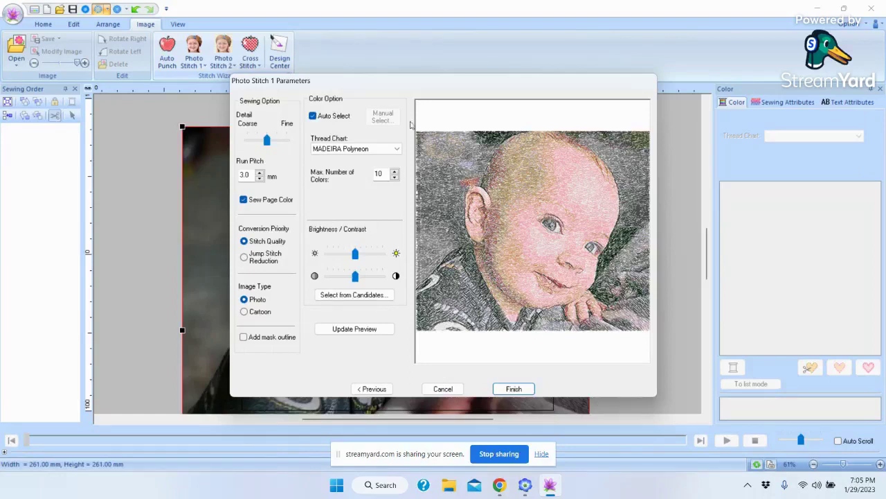
pyautogui.click(395, 173)
pyautogui.click(395, 173)
# Switch to the second PE-DESIGN version's Photo Stitch 1 Parameters window.
pyautogui.click(524, 489)
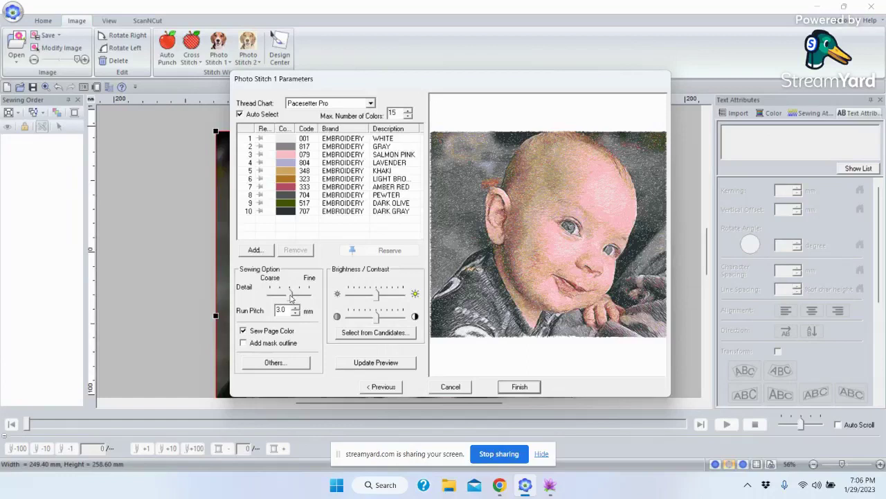
# Set Detail one tick left of centre and lower Run Pitch from 3.0 mm to 2.0 mm.
pyautogui.moveTo(291, 298); pyautogui.dragTo(316, 298)
pyautogui.moveTo(310, 296); pyautogui.dragTo(292, 298)
pyautogui.moveTo(296, 296); pyautogui.dragTo(289, 298)
pyautogui.click(295, 313)
pyautogui.click(295, 313)
pyautogui.click(295, 313)
pyautogui.click(296, 313)
pyautogui.click(295, 313)
# Set Run Pitch to 2.1 mm and regenerate the stitch preview.
pyautogui.click(297, 313)
pyautogui.click(392, 363)
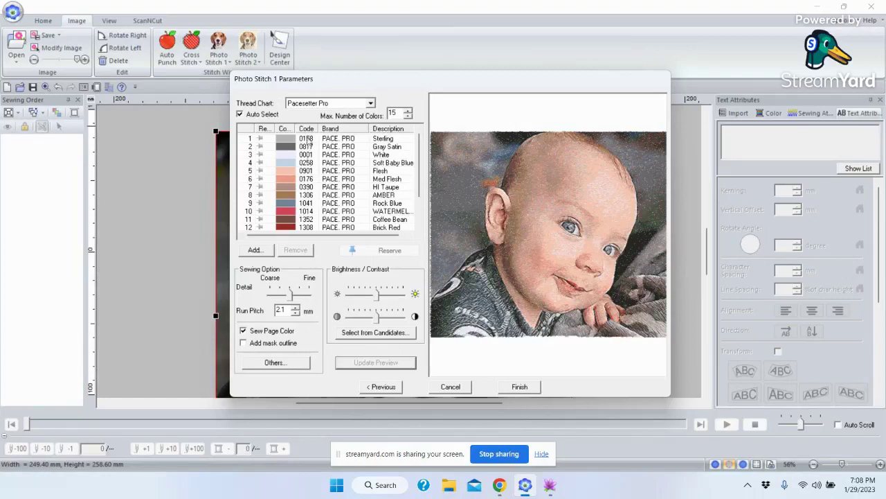
pyautogui.moveTo(300, 239)
pyautogui.scroll(-1, 419, 187)
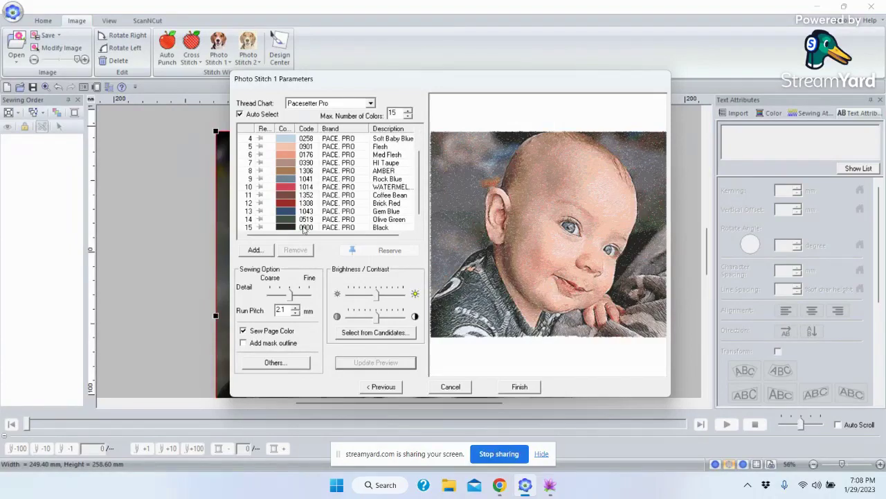
pyautogui.scroll(-1, 419, 206)
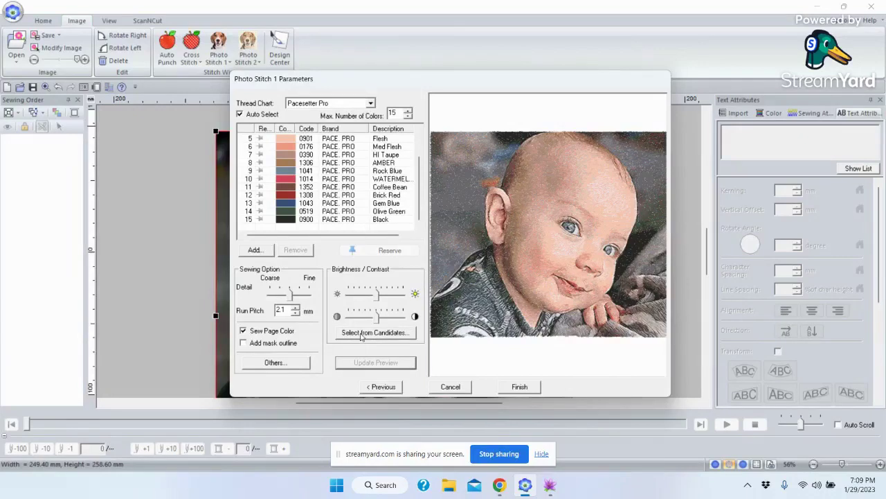
pyautogui.click(360, 334)
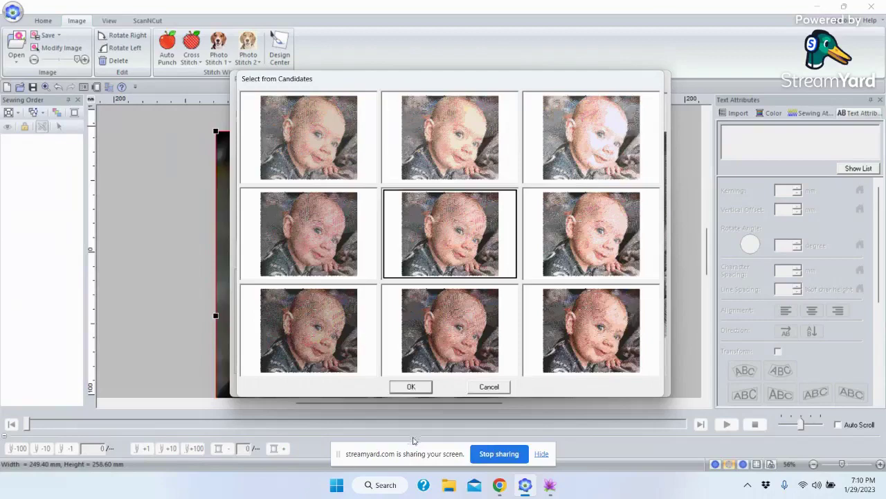
pyautogui.click(495, 388)
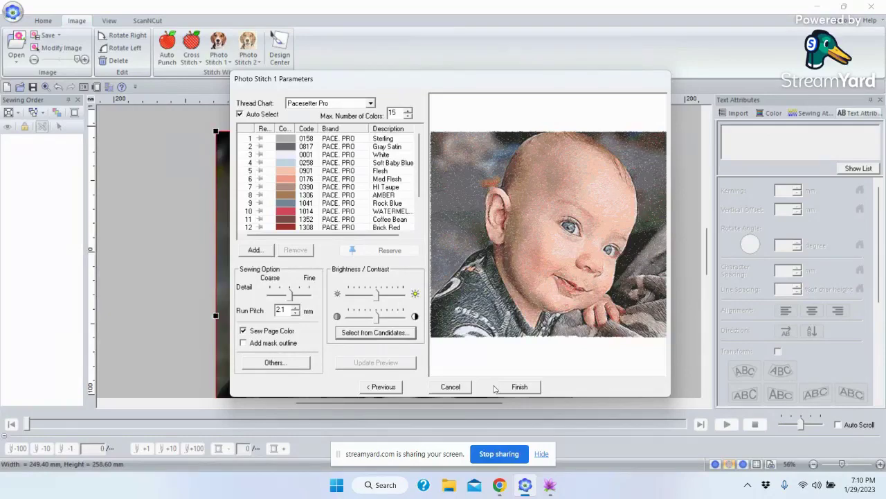
# Switch to the older PE-DESIGN window showing the baby photo's Photo Stitch 1 settings.
pyautogui.click(552, 490)
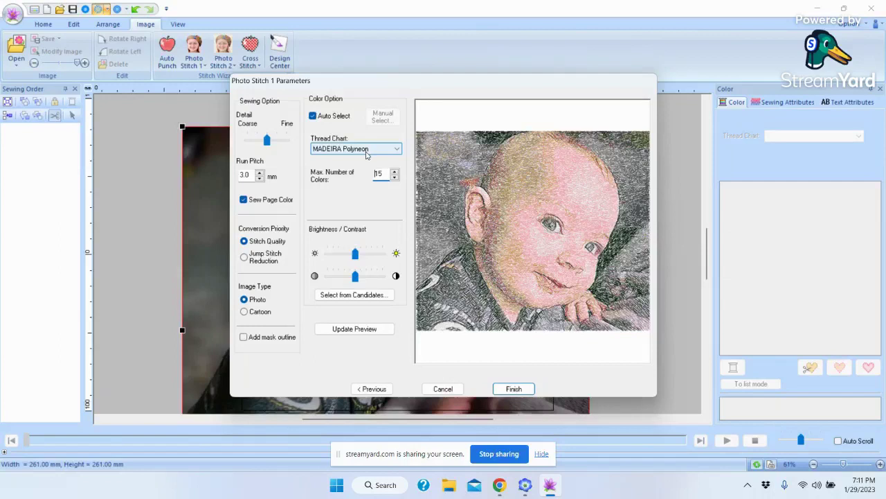
# Set Photo Stitch 1 detail to Fine and run pitch to 2.1 mm, then update the preview.
pyautogui.click(267, 141)
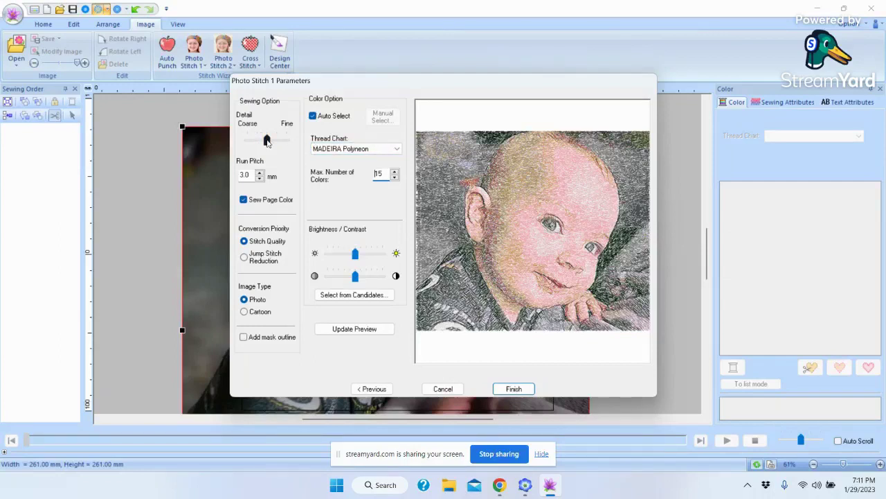
pyautogui.moveTo(267, 141); pyautogui.dragTo(299, 142)
pyautogui.click(259, 179)
pyautogui.click(259, 180)
pyautogui.click(260, 179)
pyautogui.click(259, 180)
pyautogui.click(259, 179)
pyautogui.click(259, 180)
pyautogui.click(353, 329)
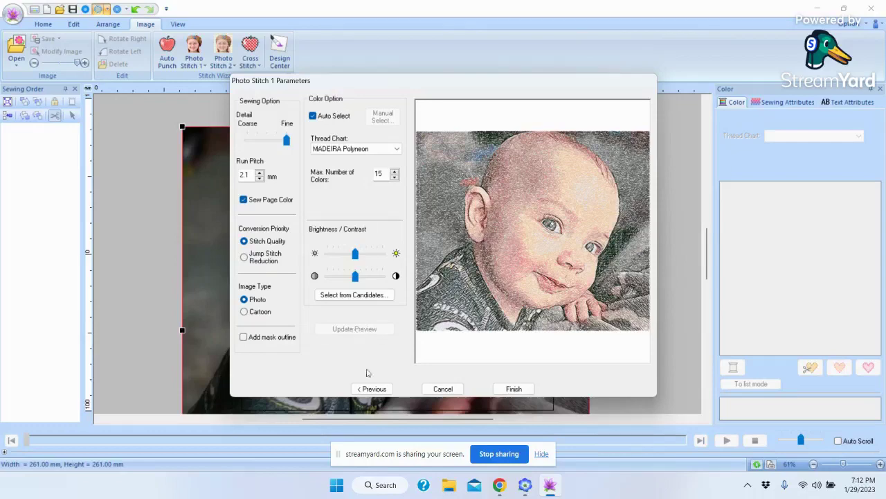
# Switch to the newer ScanNCut PE-DESIGN window to compare its Pacesetter Pro preview.
pyautogui.click(523, 487)
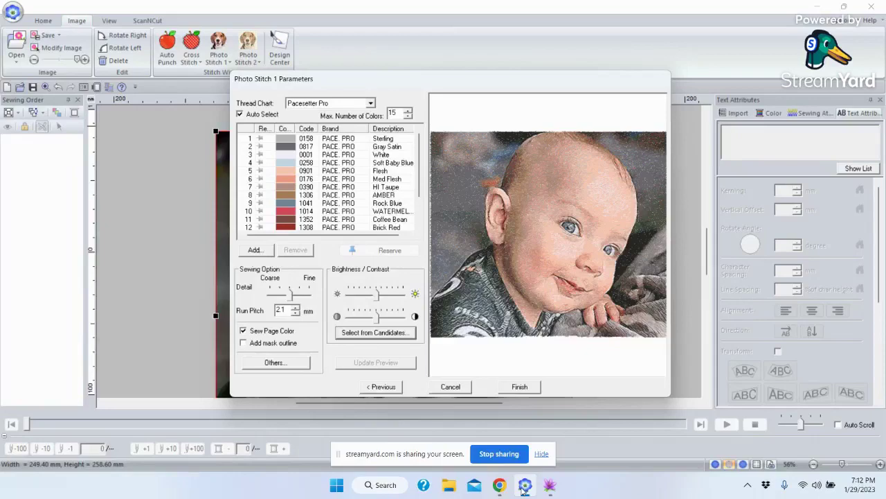
# Bring back the older PE-DESIGN window with its MADEIRA Polyneon fine-detail preview.
pyautogui.click(550, 486)
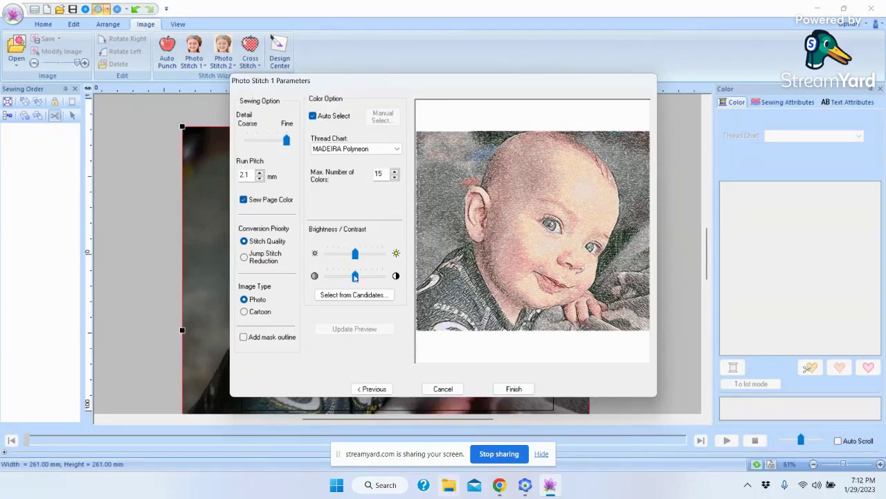
# Lower the maximum number of colours to 10.
pyautogui.click(395, 177)
pyautogui.click(395, 177)
pyautogui.click(395, 178)
pyautogui.click(394, 178)
pyautogui.click(395, 177)
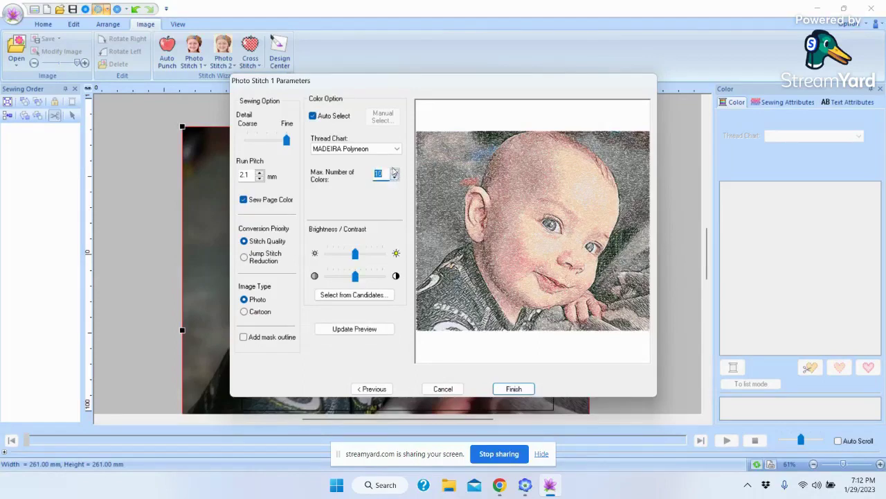
# Raise maximum colours to 18, refresh the preview, then lower it back toward 15.
pyautogui.click(395, 171)
pyautogui.click(395, 170)
pyautogui.click(394, 171)
pyautogui.click(394, 170)
pyautogui.click(394, 170)
pyautogui.click(394, 170)
pyautogui.click(394, 170)
pyautogui.click(356, 330)
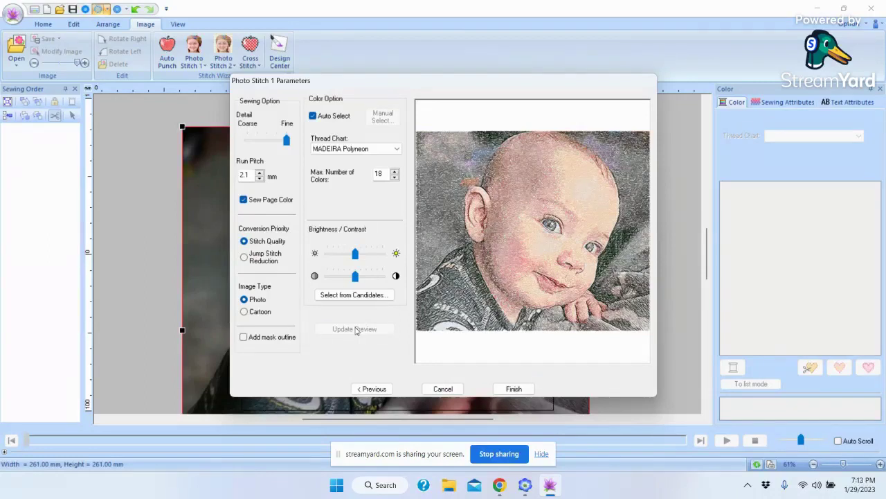
pyautogui.click(395, 179)
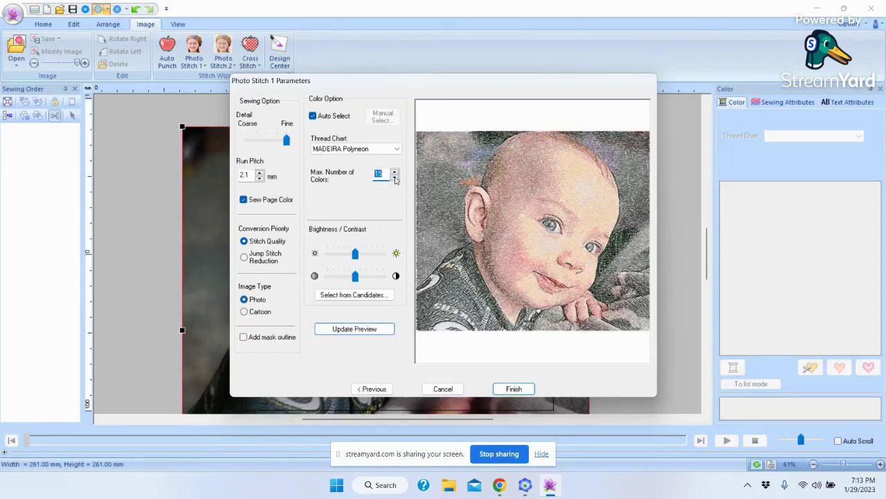
# Refresh the 15-colour preview, then switch to the newer PE-DESIGN window for comparison.
pyautogui.click(377, 330)
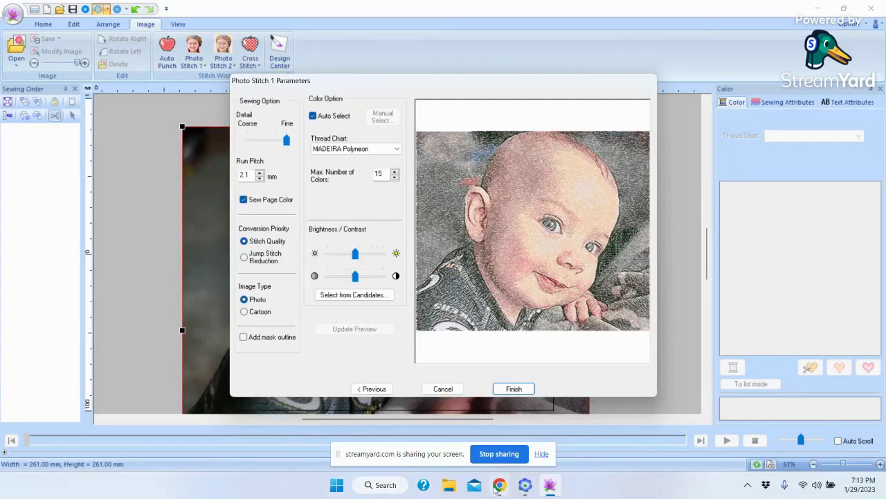
pyautogui.click(526, 489)
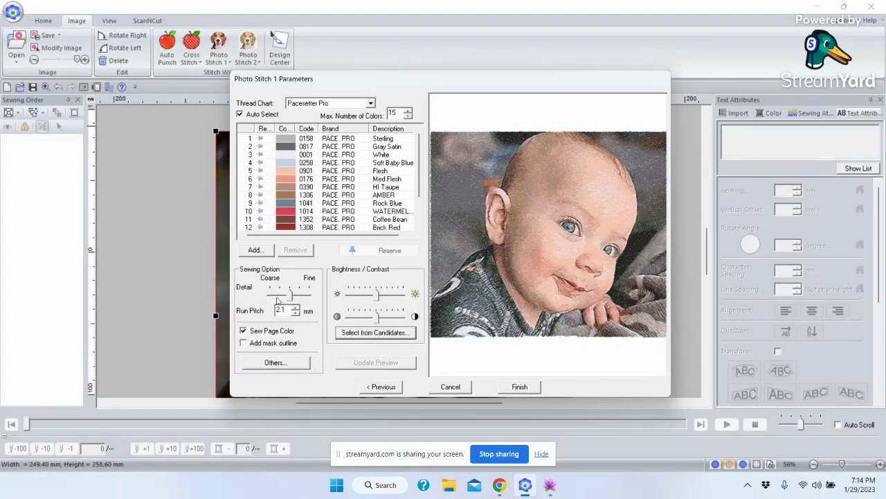
# Return to the older PE-DESIGN window's 15-colour MADEIRA Polyneon preview.
pyautogui.click(550, 486)
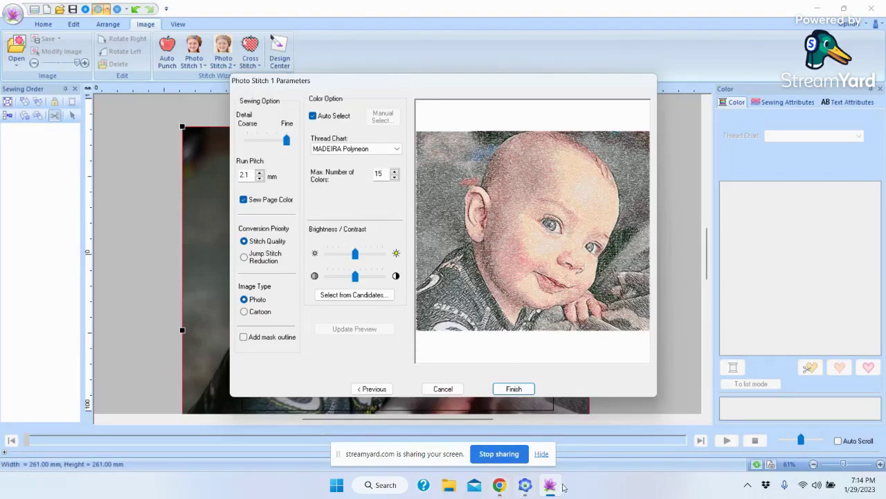
# Bring the newer PE-DESIGN window's Pacesetter Pro baby portrait preview to the front.
pyautogui.click(526, 486)
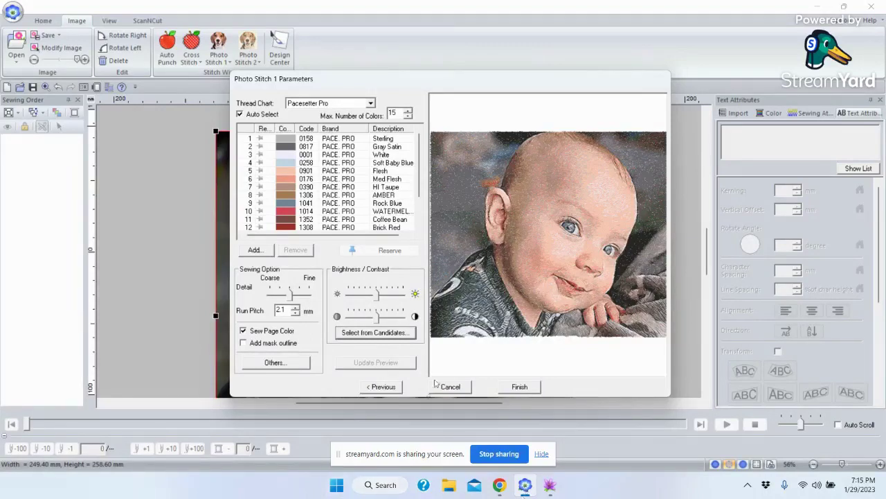
# Go back to the older PE-DESIGN window's MADEIRA Polyneon baby portrait preview.
pyautogui.click(554, 487)
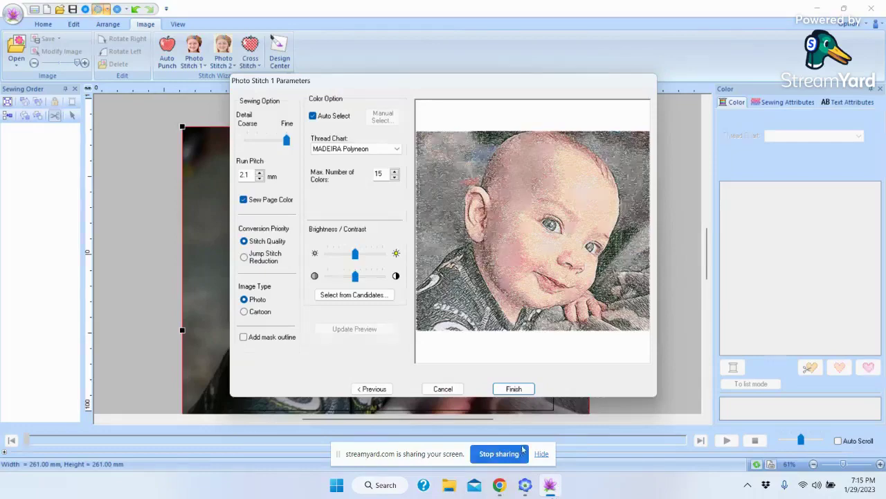
# Bring the other PE-DESIGN window's Photo Stitch 1 settings to the front again.
pyautogui.click(524, 487)
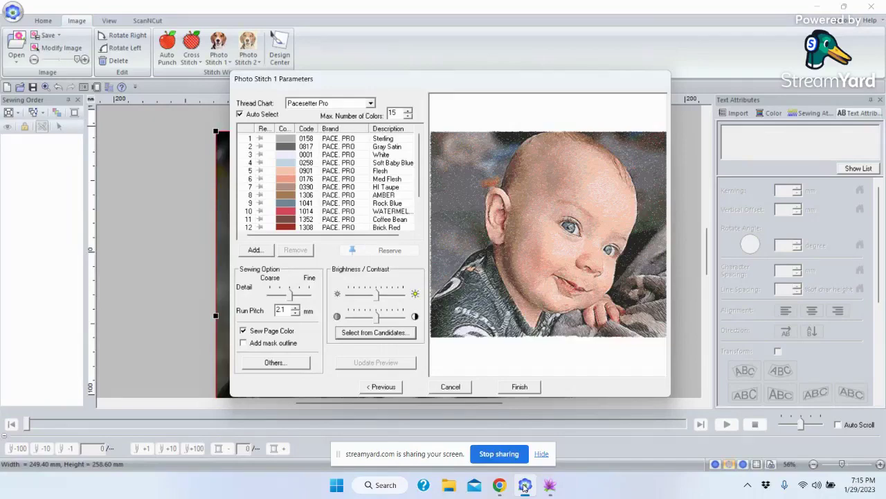
# Generate the 15-colour, 98,883-stitch baby portrait, then switch to the older PE-DESIGN window.
pyautogui.click(519, 387)
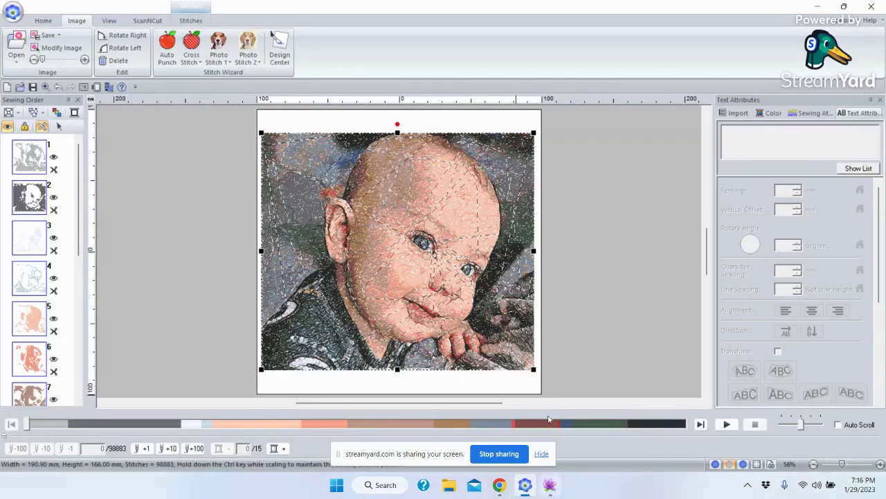
pyautogui.click(548, 489)
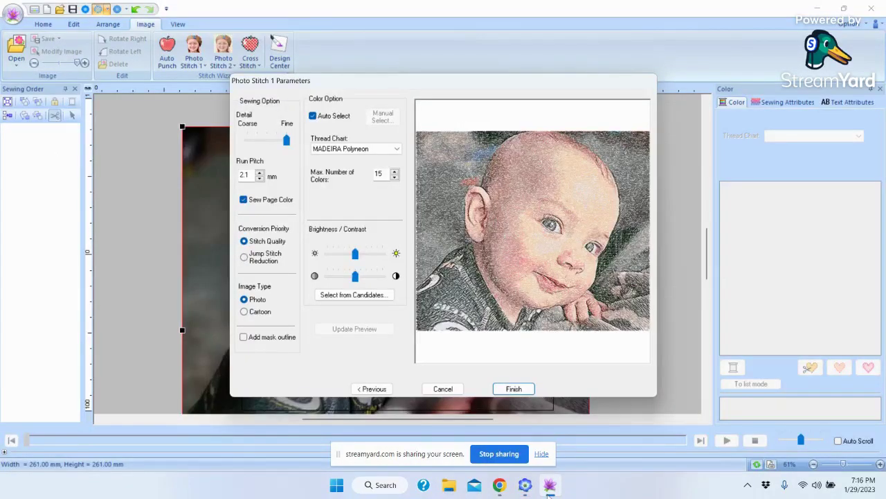
# Generate the 106,486-stitch baby portrait in the older version and centre it on the page.
pyautogui.click(512, 389)
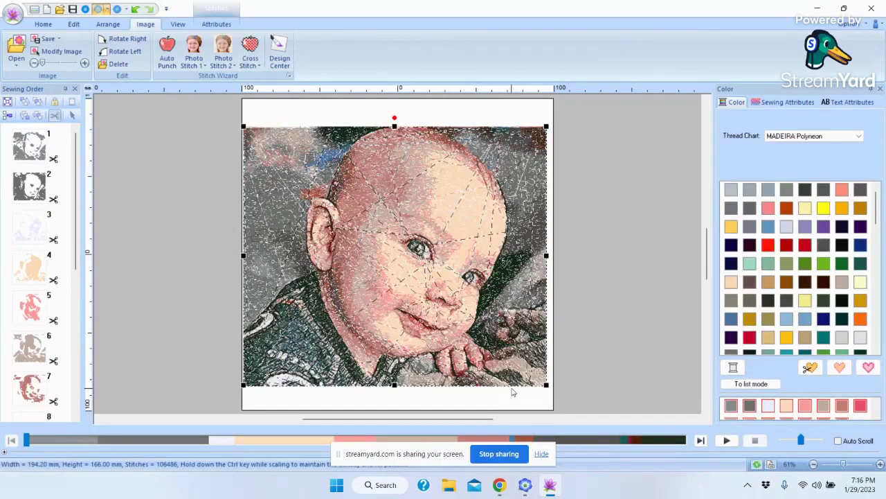
pyautogui.rightClick(453, 199)
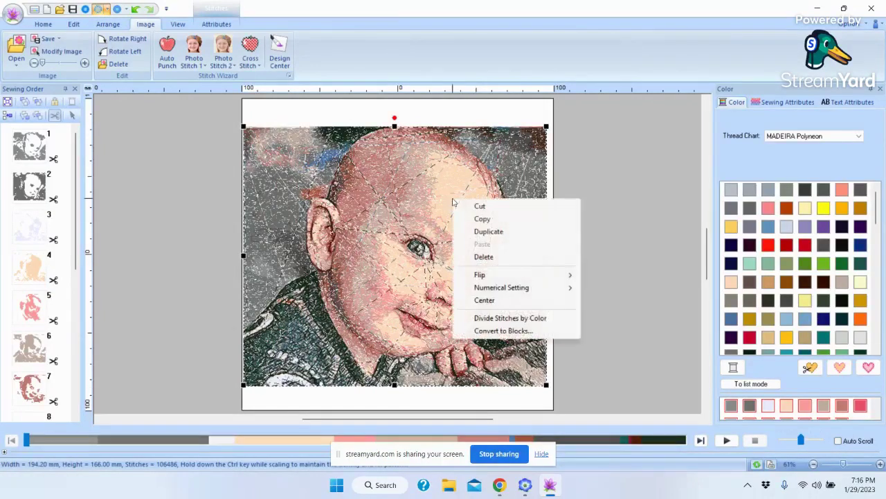
pyautogui.click(484, 300)
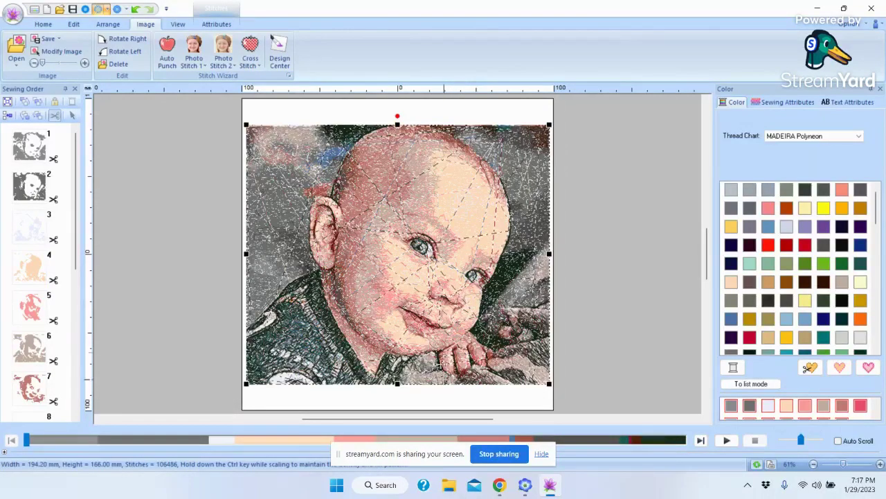
# Change Print Setup so the baby portrait prints at Reduced Size on Letter paper.
pyautogui.click(13, 14)
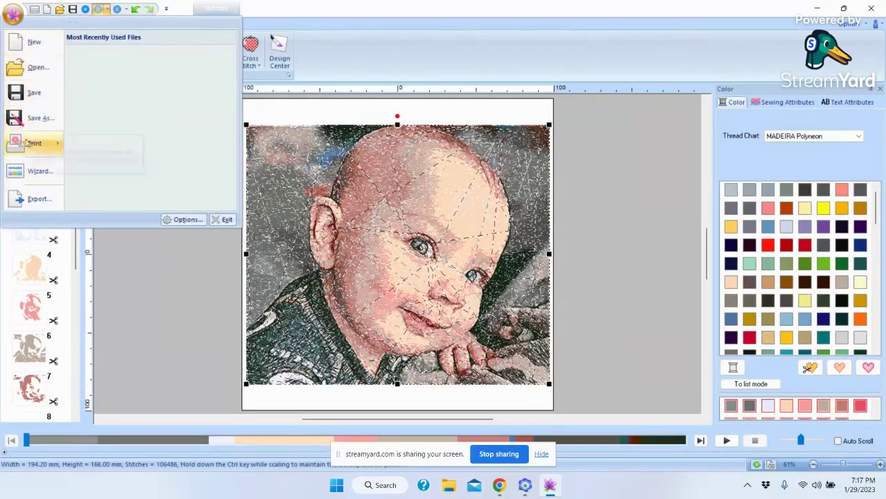
pyautogui.moveTo(30, 155)
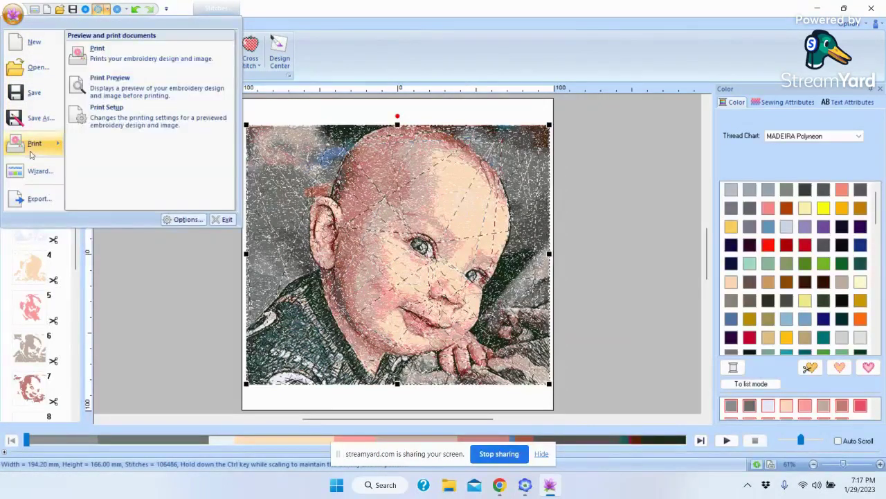
pyautogui.click(107, 117)
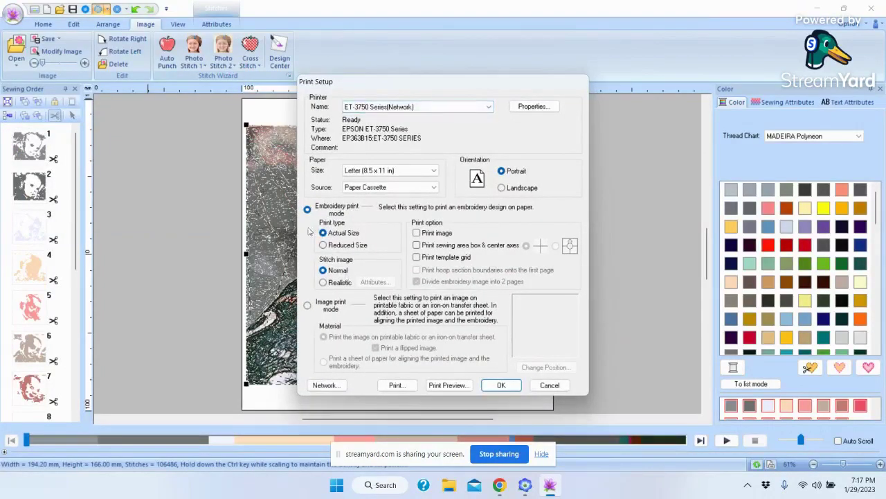
pyautogui.click(323, 246)
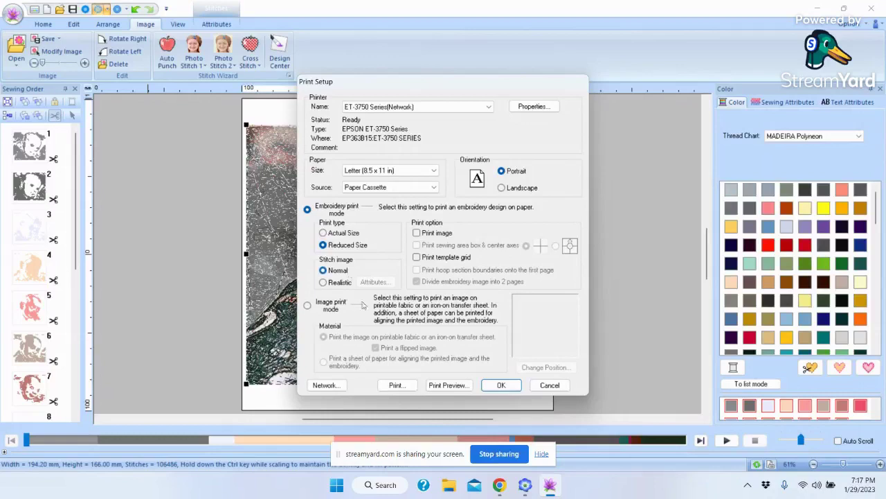
pyautogui.click(502, 385)
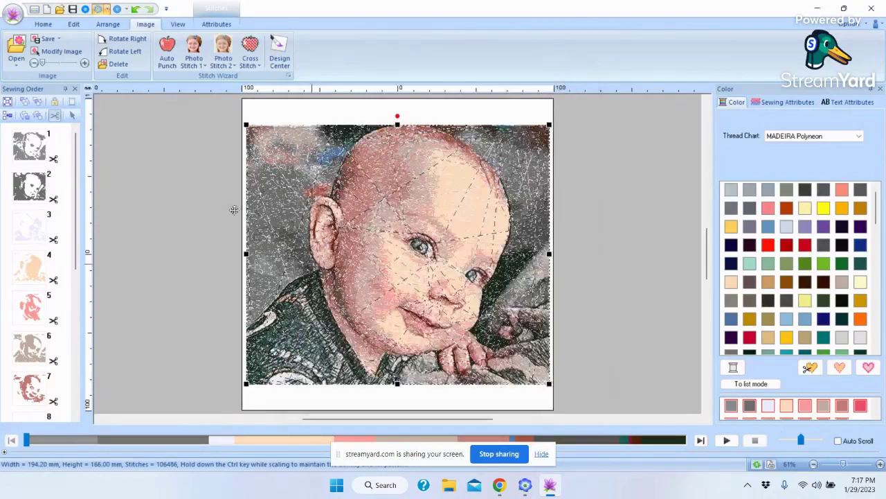
pyautogui.click(13, 15)
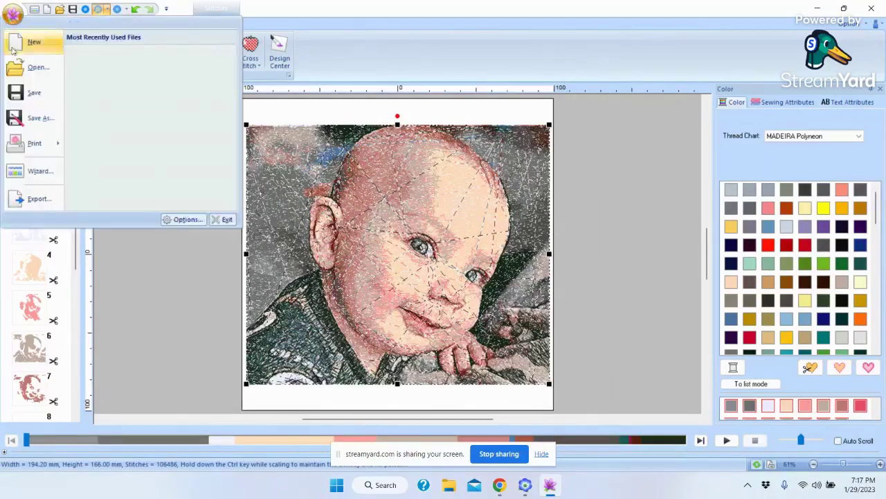
# Preview the baby portrait's print page with its thread colour list and print it.
pyautogui.moveTo(34, 143)
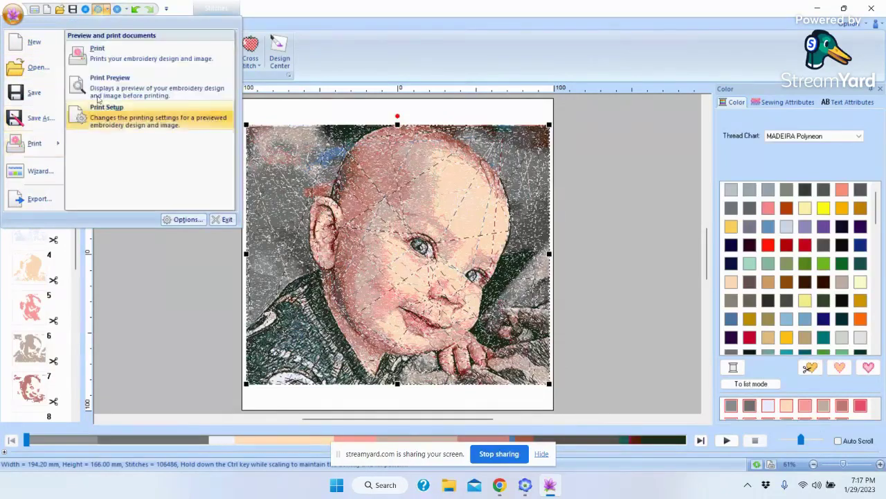
pyautogui.click(107, 87)
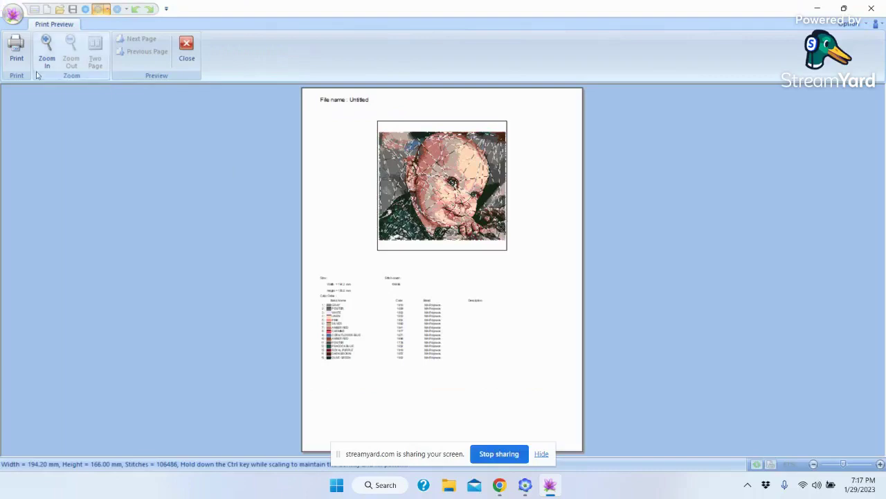
pyautogui.click(15, 48)
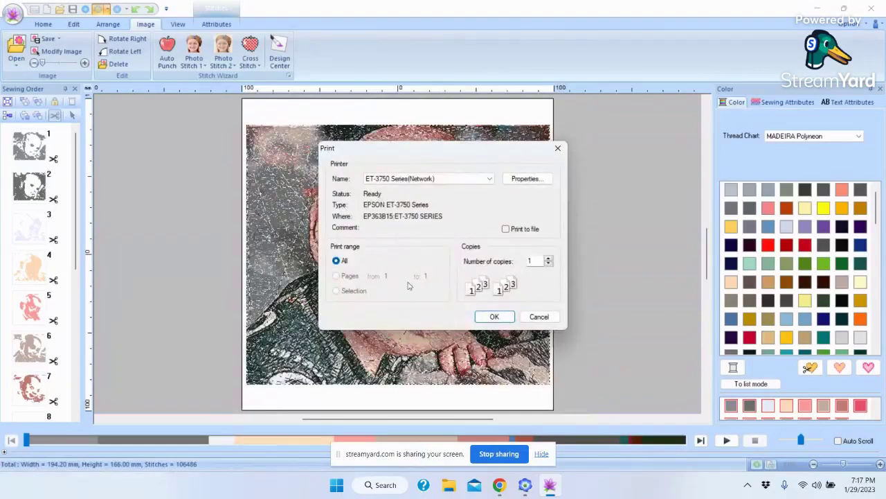
pyautogui.click(495, 317)
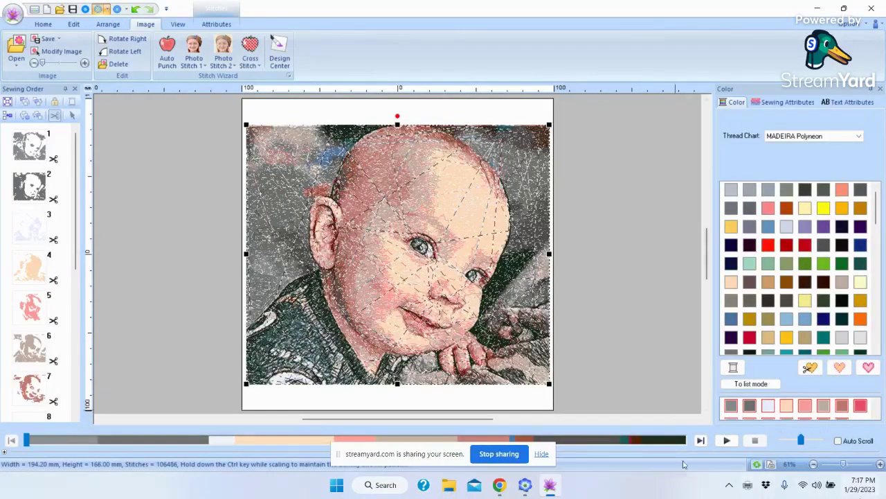
# Bring the newer PE-DESIGN window with the 98,883-stitch baby portrait to the front.
pyautogui.click(525, 487)
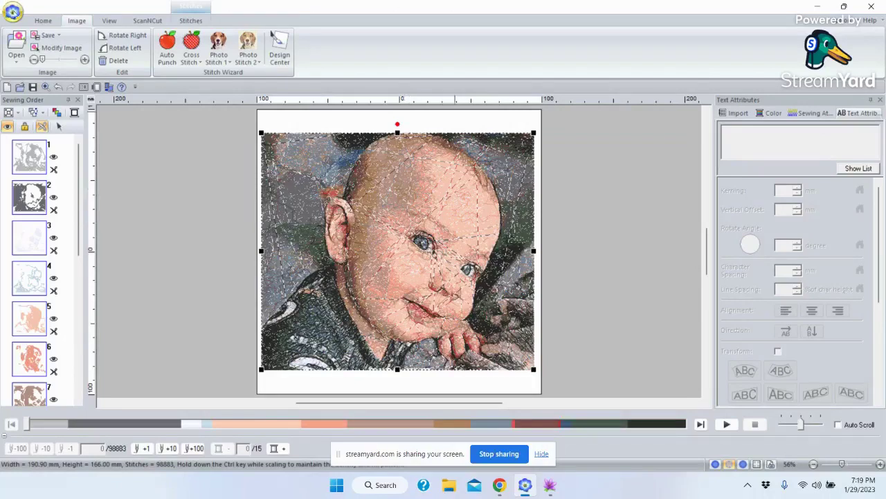
# View and close this version's print preview of the baby portrait, then minimize the window.
pyautogui.click(14, 15)
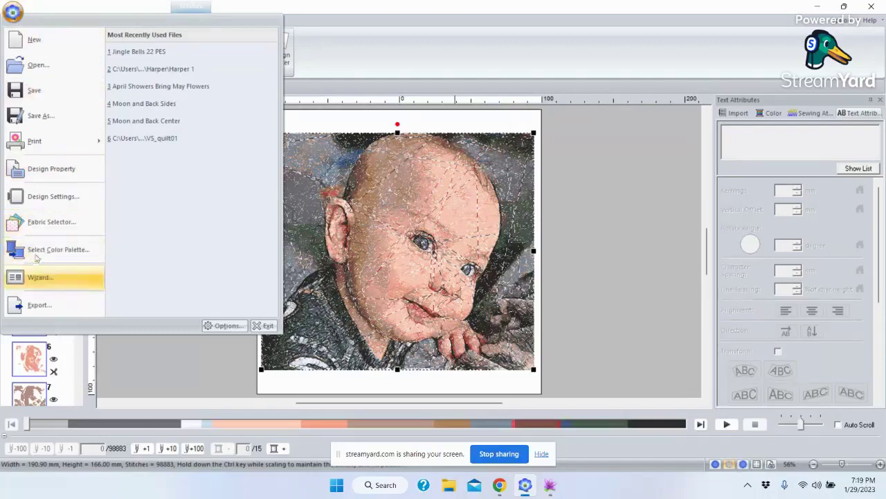
pyautogui.moveTo(21, 142)
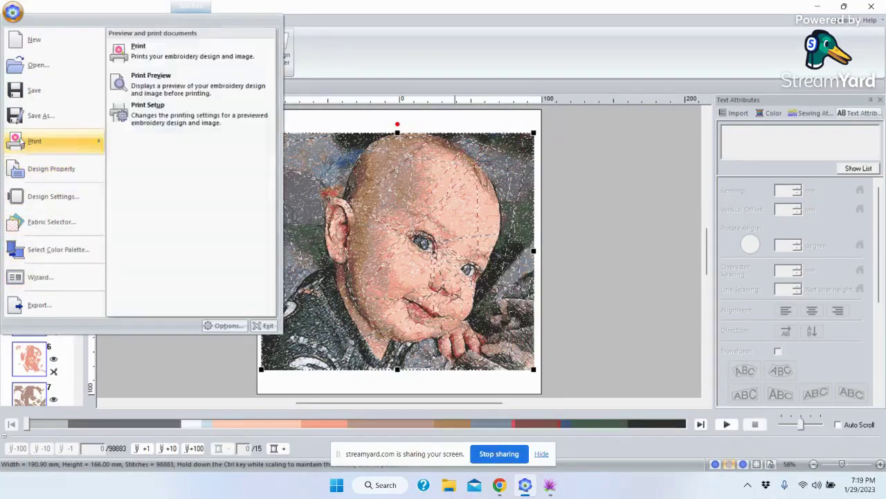
pyautogui.click(148, 85)
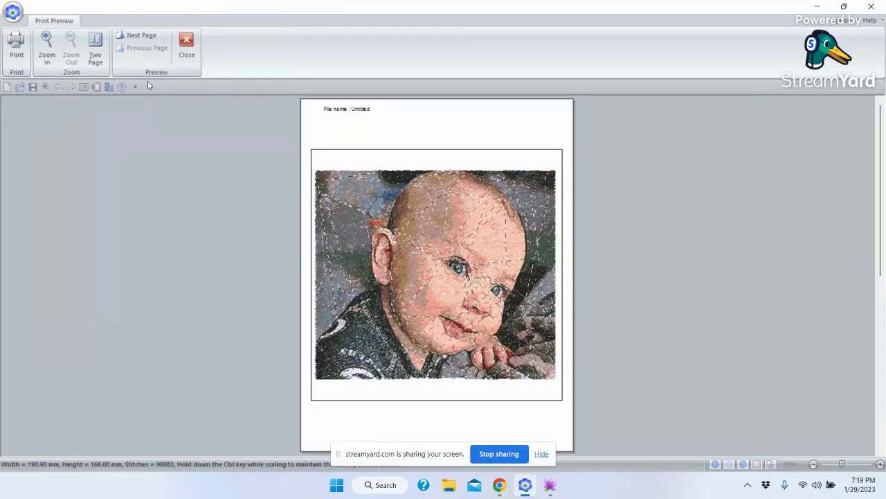
pyautogui.click(186, 43)
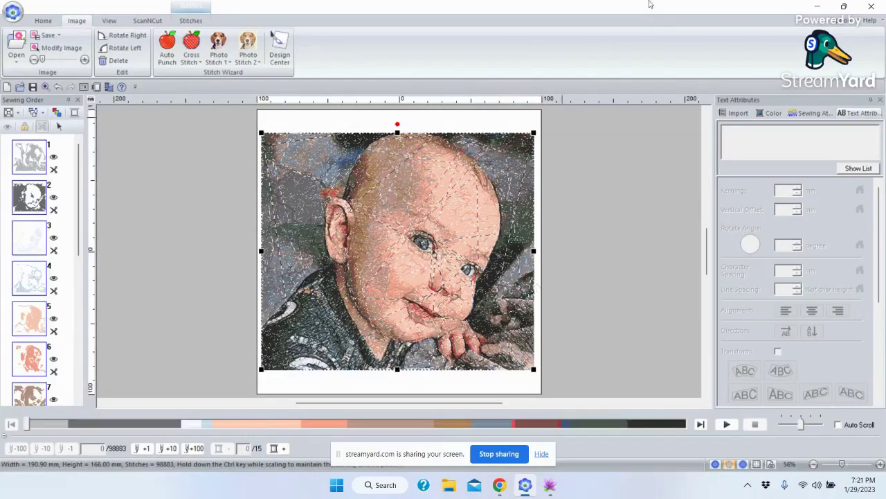
pyautogui.click(819, 8)
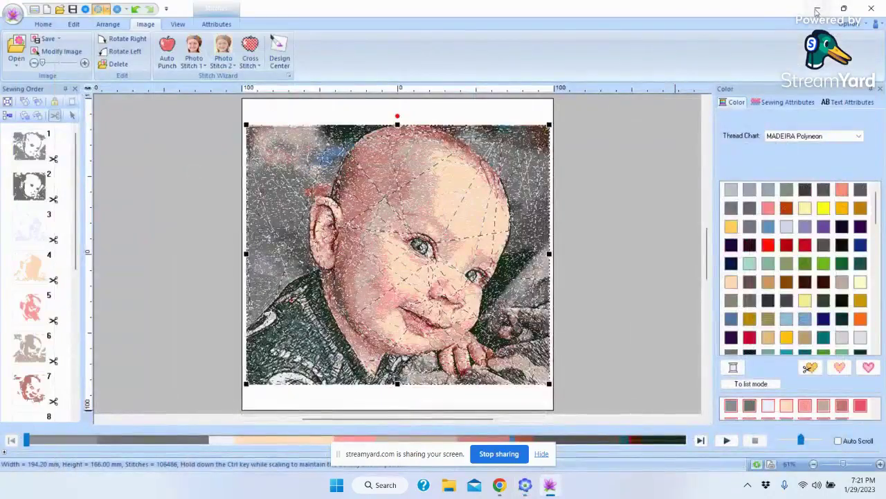
pyautogui.click(817, 11)
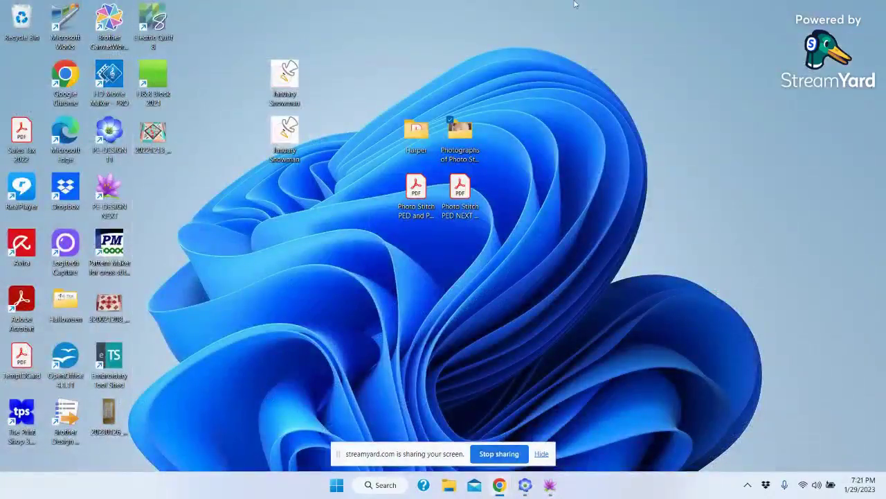
# Open the Photographs of Photo Stitches folder and show the Open with choices for 100_0220.
pyautogui.doubleClick(459, 129)
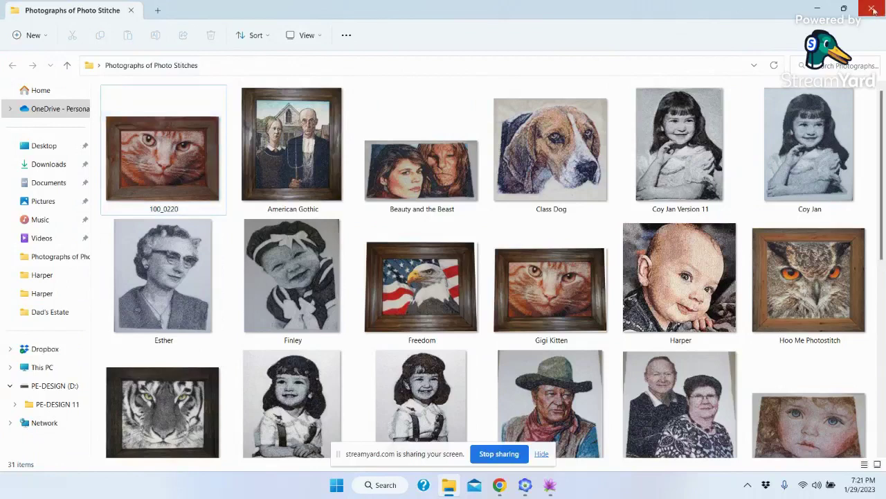
pyautogui.rightClick(174, 156)
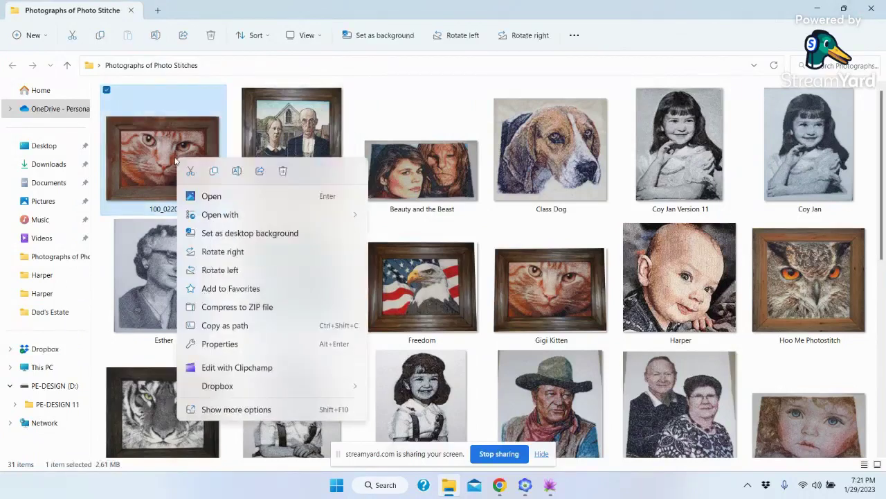
pyautogui.moveTo(211, 220)
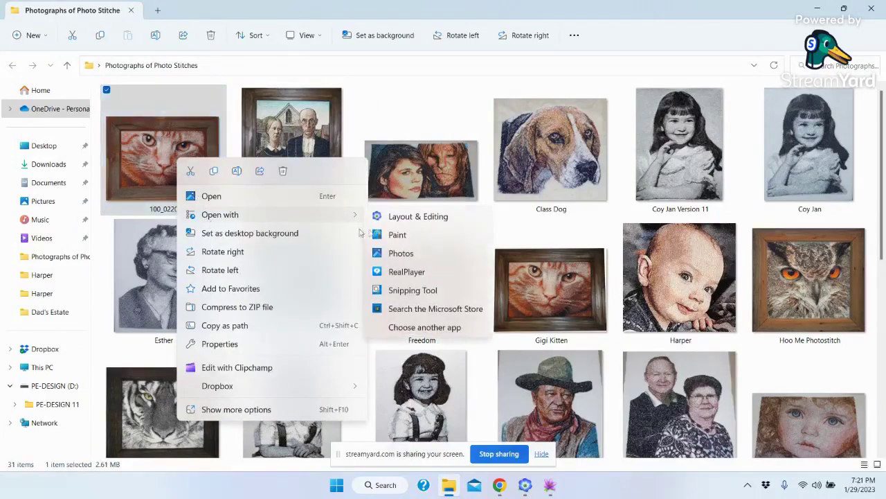
# View 100_0220 in Photos and browse through American Gothic, Beauty and the Beast and Class Dog.
pyautogui.click(401, 254)
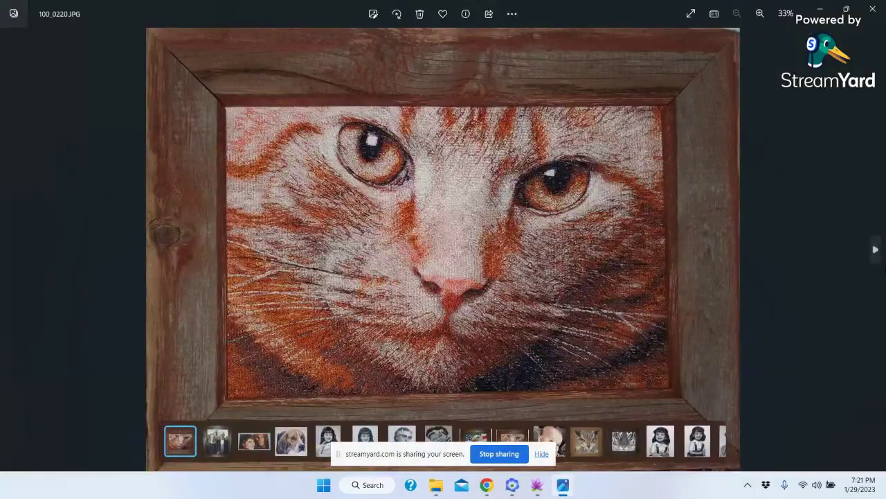
pyautogui.click(876, 247)
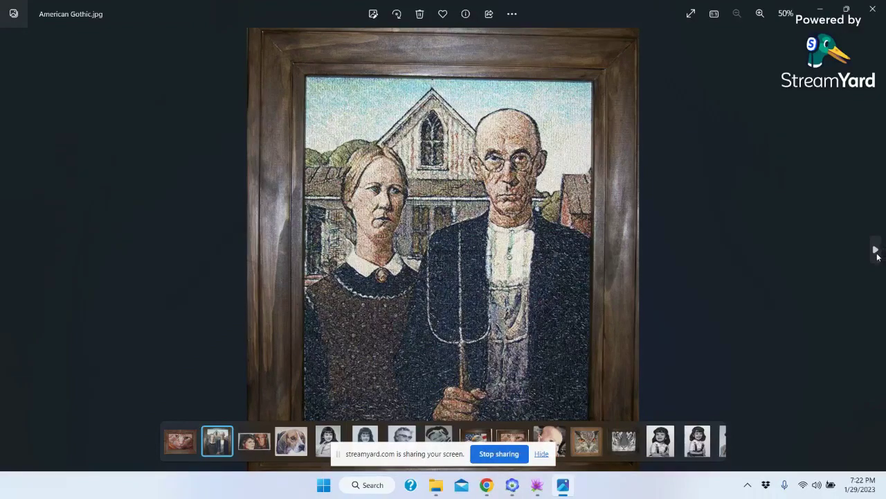
pyautogui.click(876, 253)
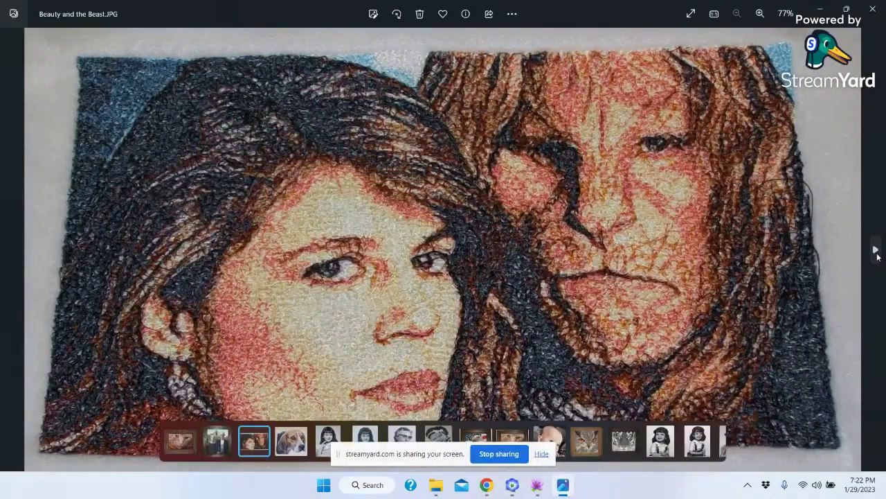
pyautogui.click(877, 255)
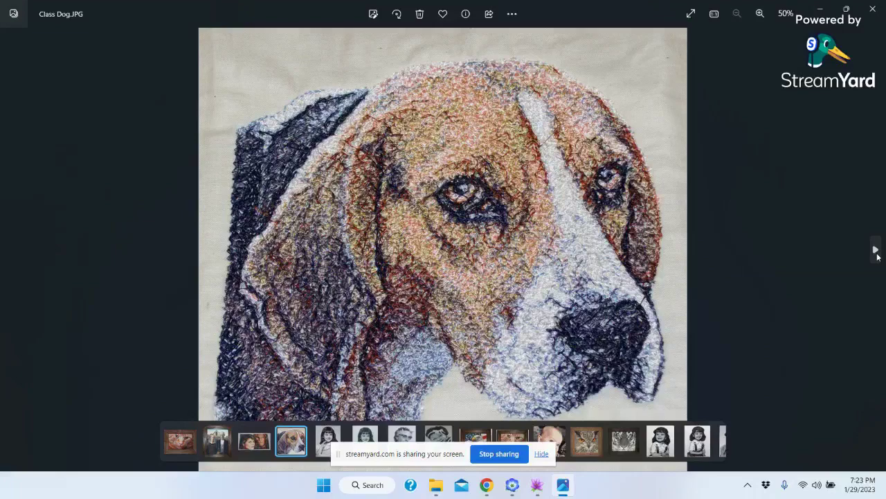
pyautogui.click(876, 251)
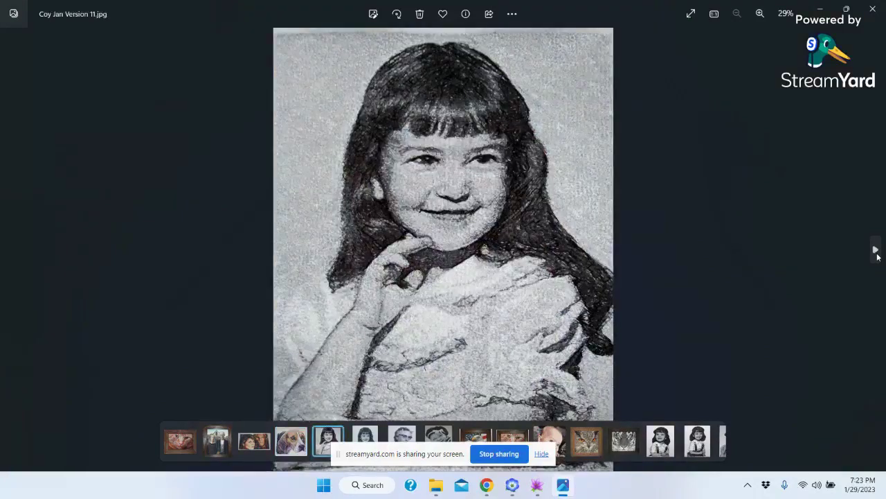
# Flip back and forth between the two girl portrait stitch-outs, then advance to Esther.JPG.
pyautogui.click(876, 251)
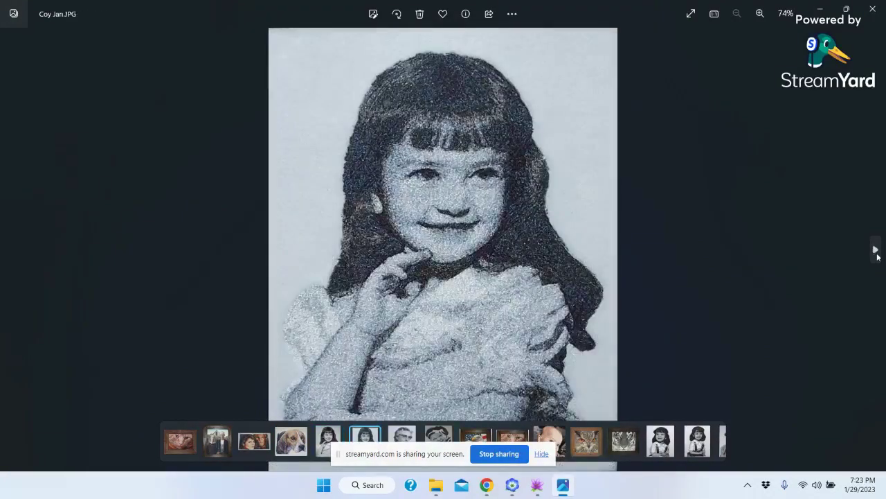
pyautogui.click(9, 251)
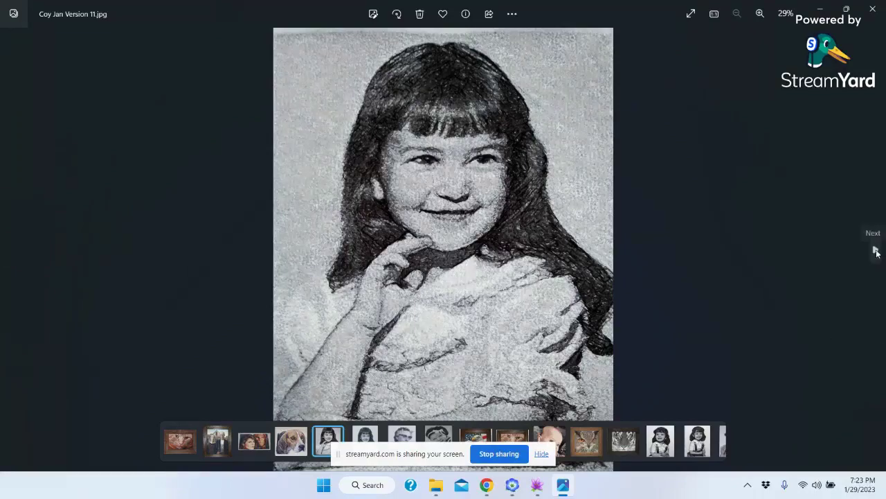
pyautogui.click(876, 251)
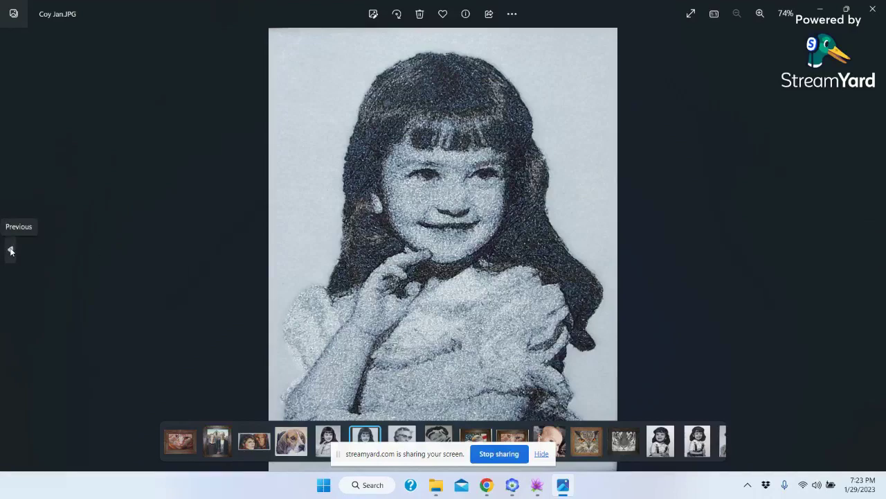
pyautogui.click(10, 251)
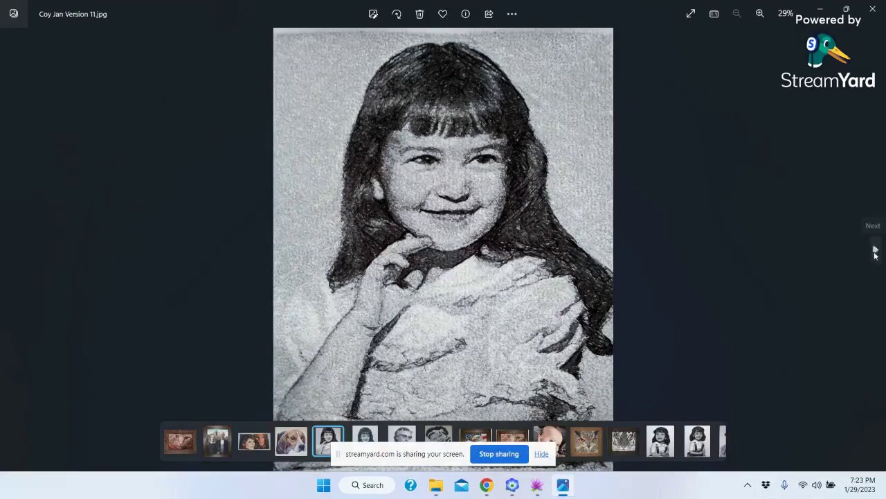
pyautogui.click(875, 252)
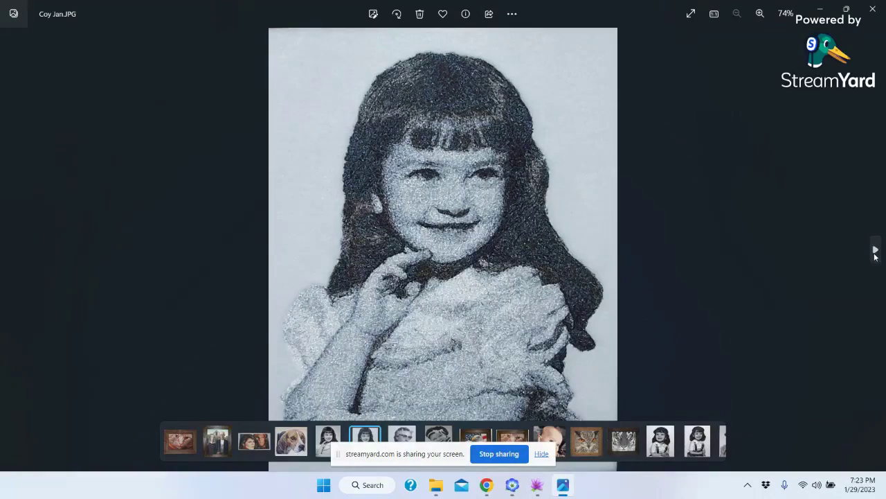
pyautogui.click(876, 252)
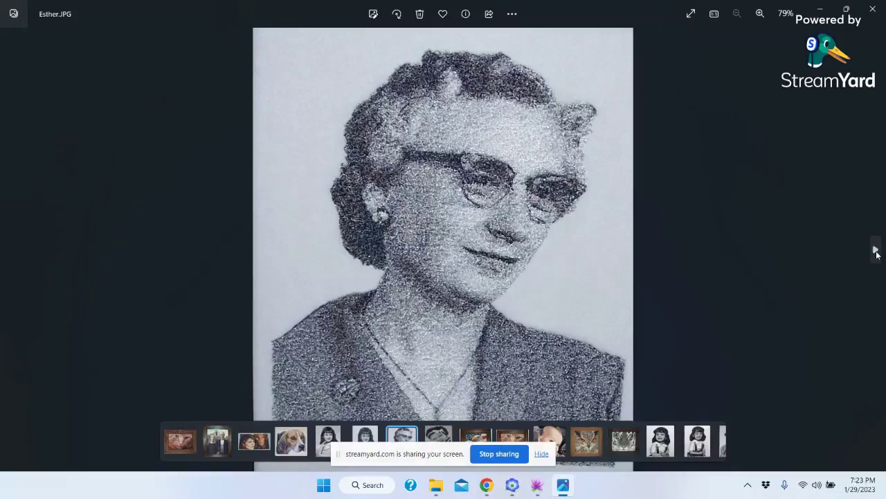
# Browse past the bow-headband baby, Freedom eagle, Gigi Kitten and close-up baby to the Hoo Me owl.
pyautogui.click(876, 253)
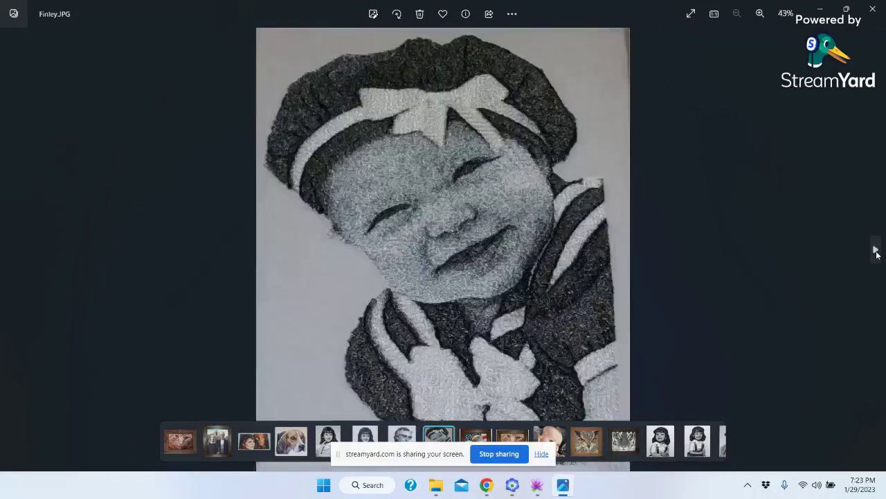
pyautogui.click(876, 252)
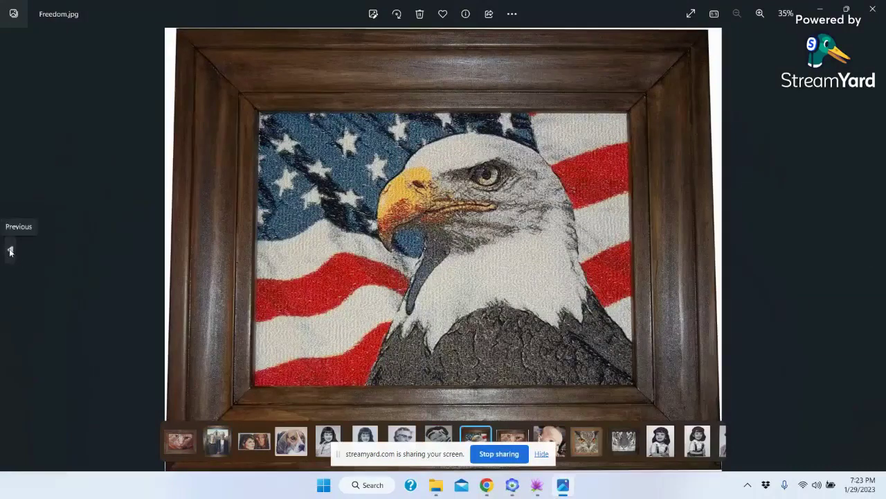
pyautogui.click(11, 251)
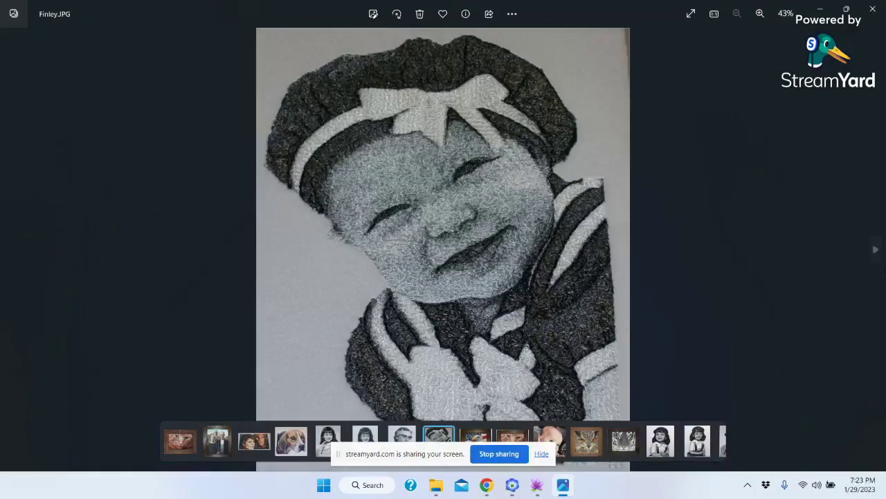
pyautogui.click(876, 252)
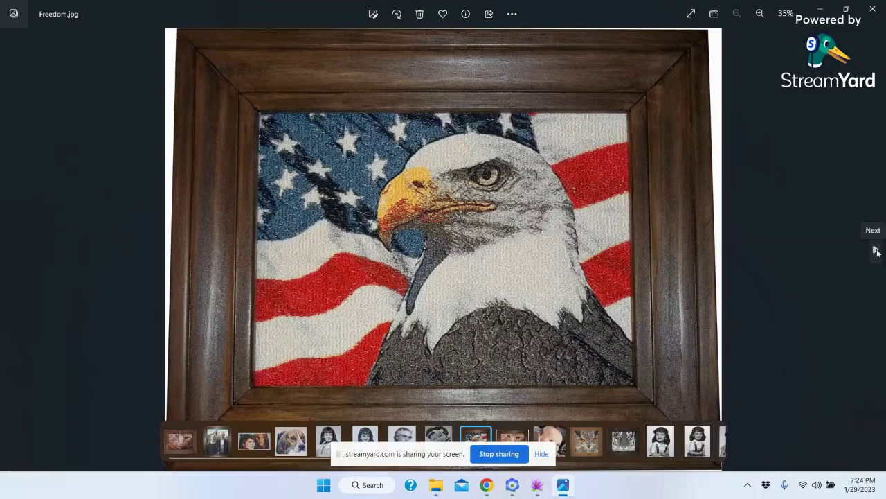
pyautogui.click(876, 252)
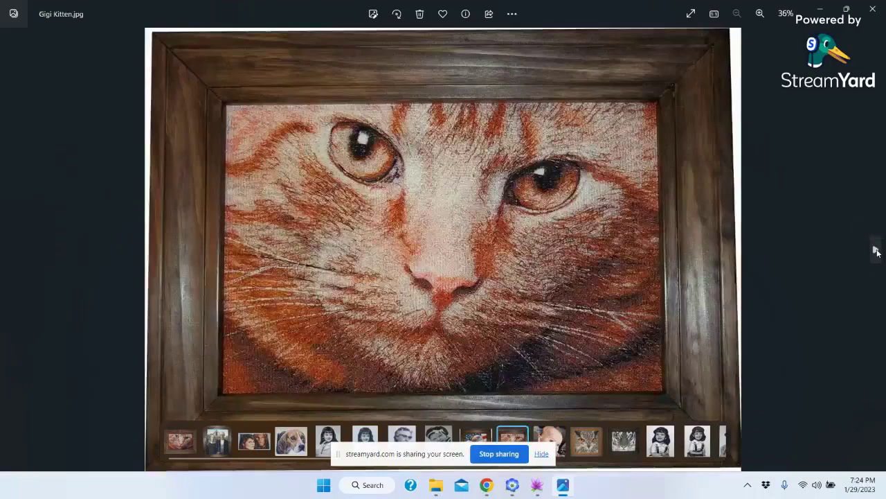
pyautogui.click(876, 252)
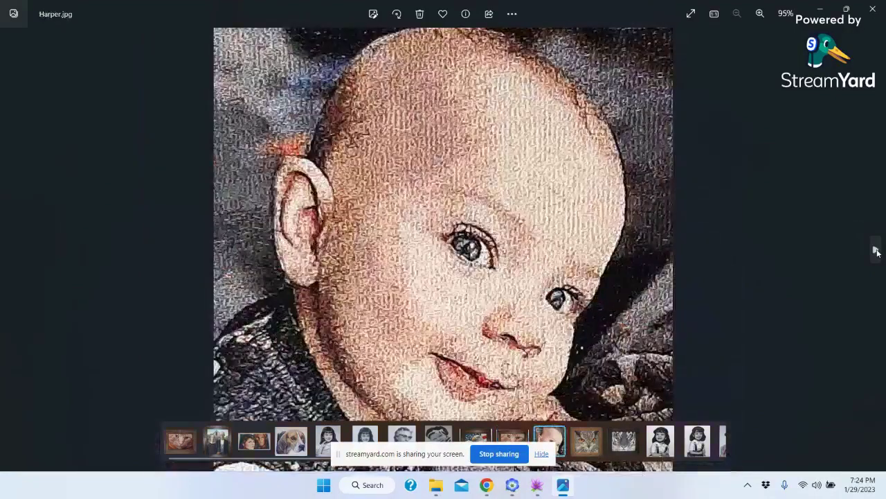
pyautogui.click(10, 250)
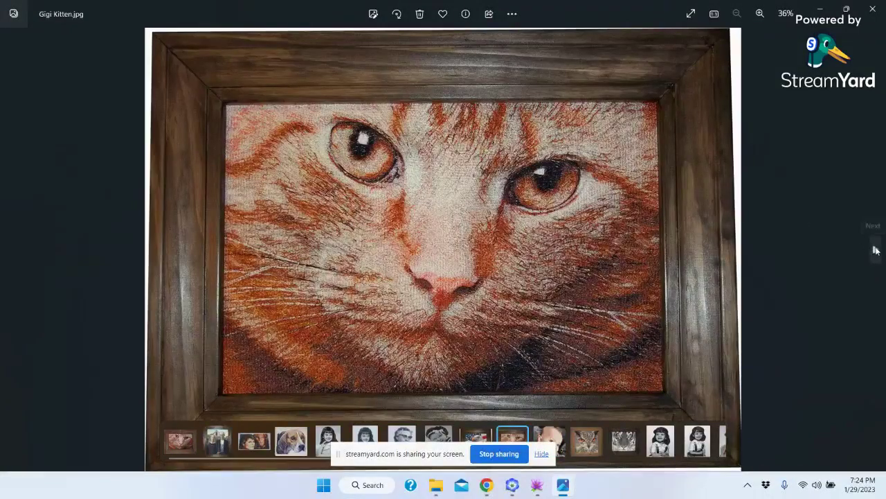
pyautogui.click(876, 250)
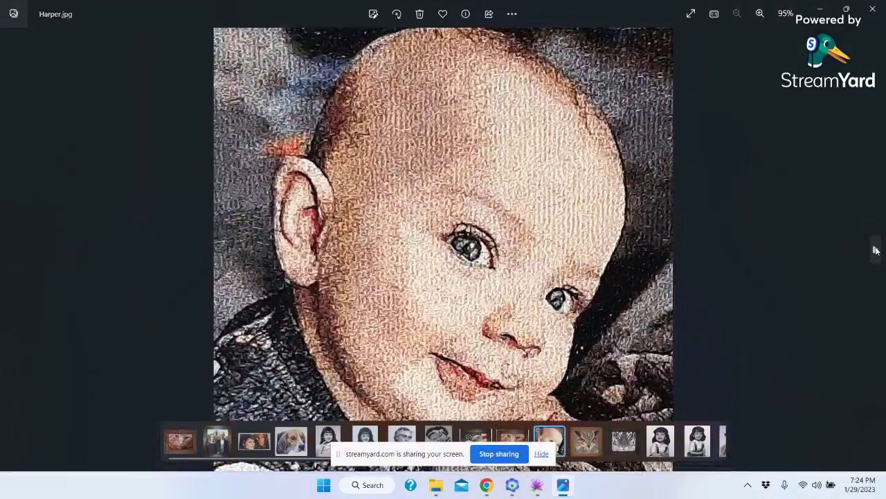
pyautogui.click(876, 251)
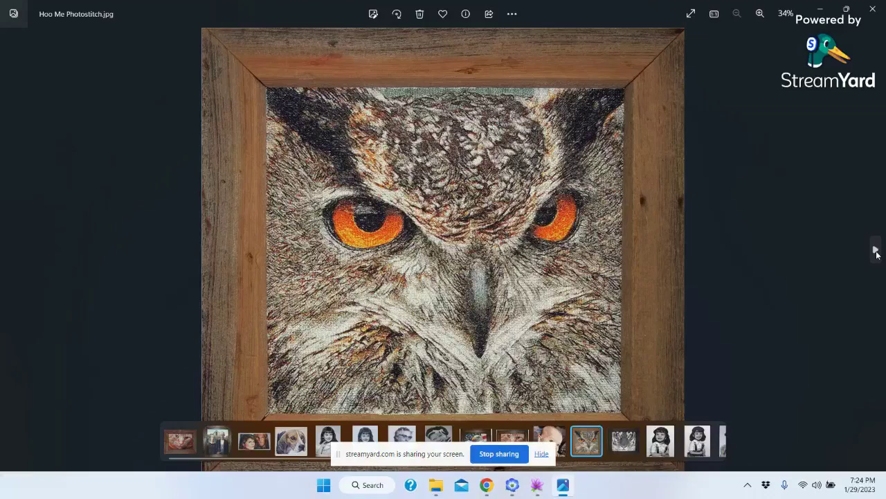
# Continue through the tiger and little-girl stitch-outs to John Wayne.JPG.
pyautogui.click(875, 250)
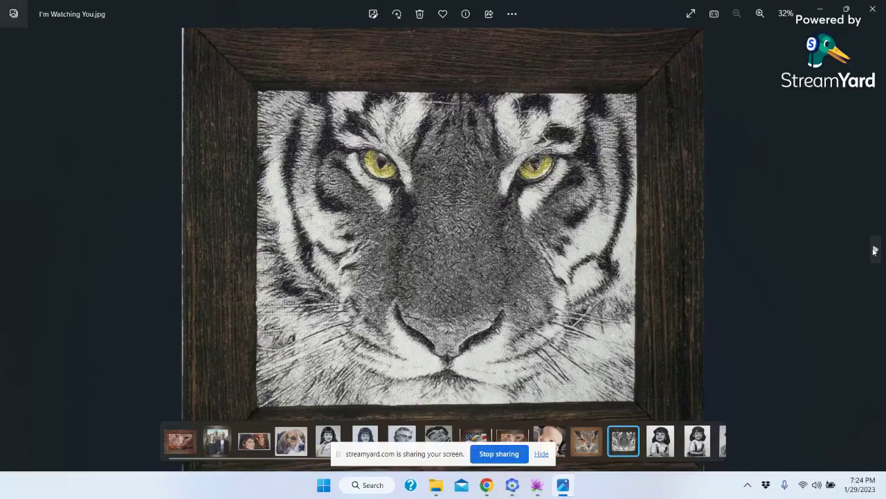
pyautogui.click(875, 250)
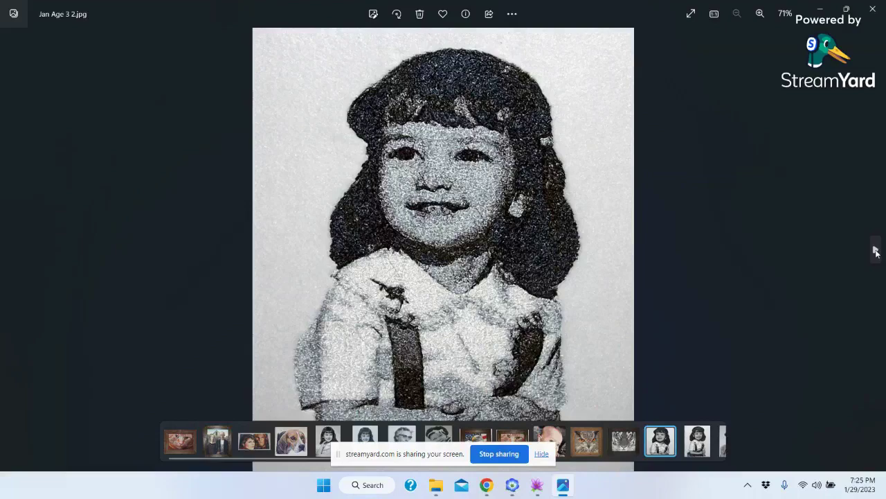
pyautogui.click(876, 252)
pyautogui.click(876, 251)
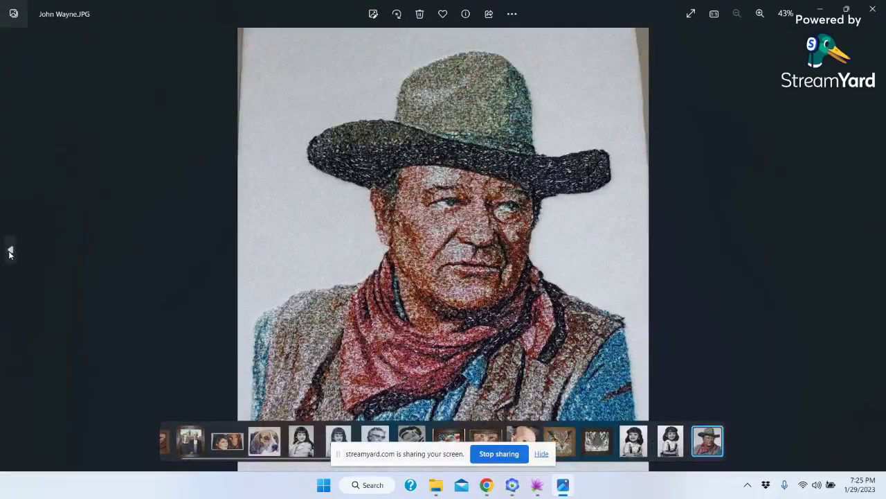
pyautogui.click(10, 251)
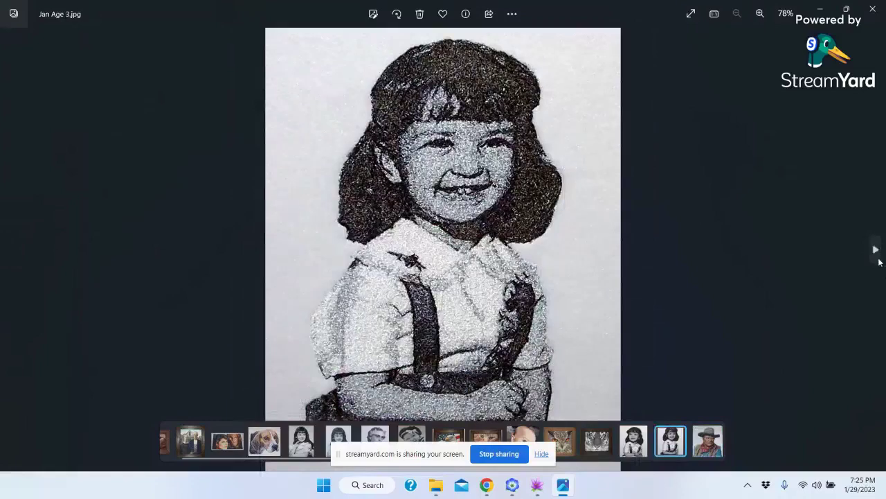
pyautogui.click(876, 251)
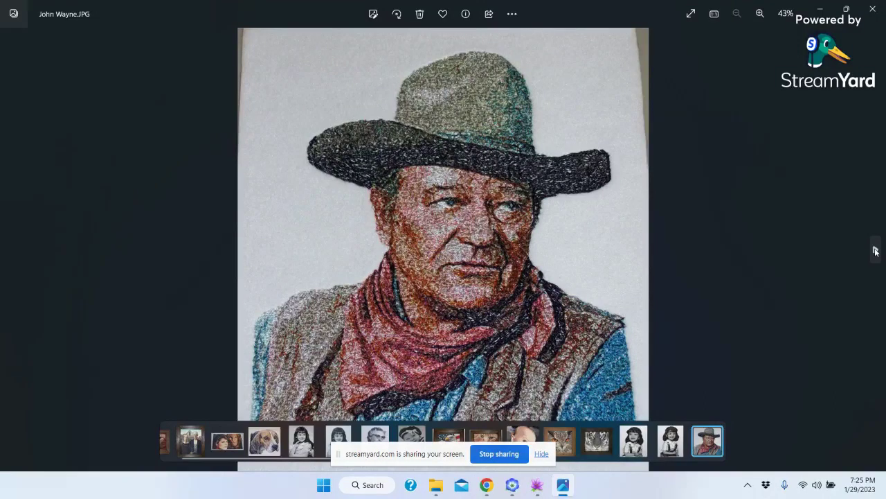
# Advance past the older couple, child portraits and Lois Graduation.jpg to Lucy Version 11.jpg.
pyautogui.click(875, 250)
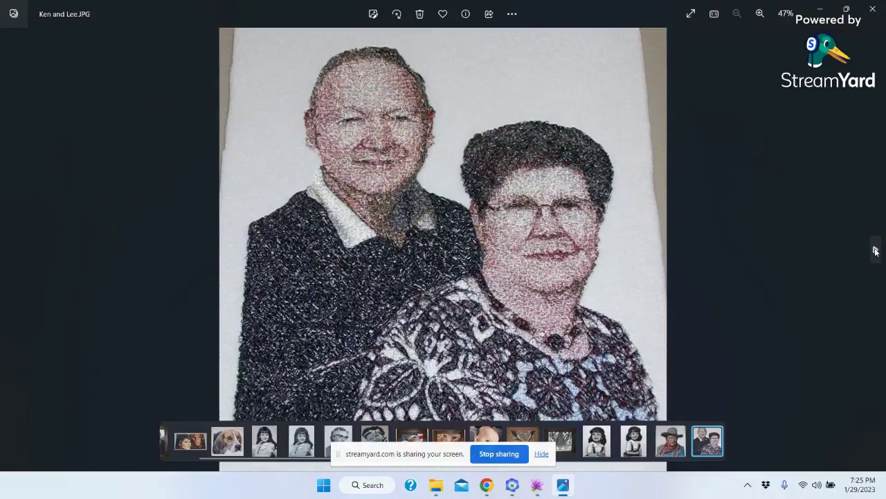
pyautogui.click(876, 251)
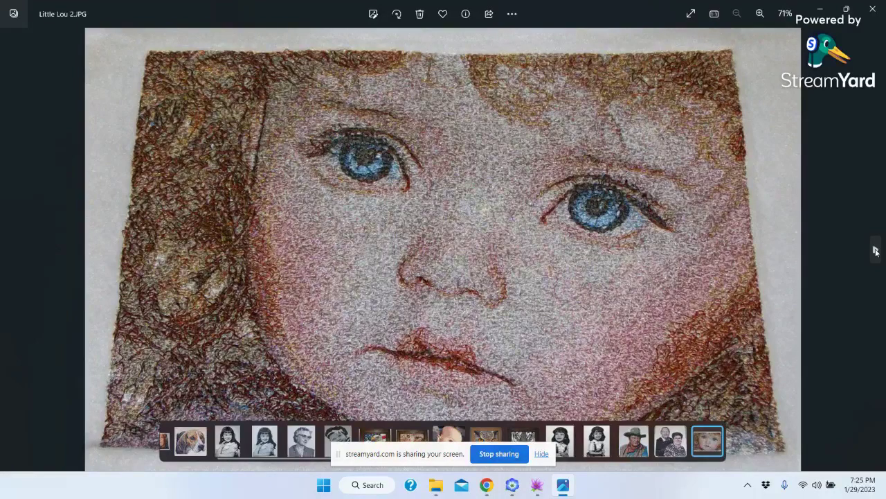
pyautogui.click(875, 250)
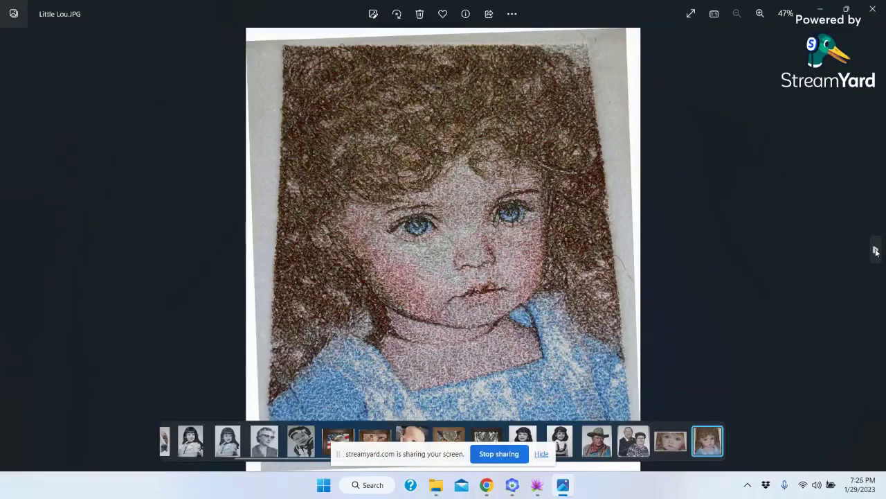
pyautogui.click(876, 251)
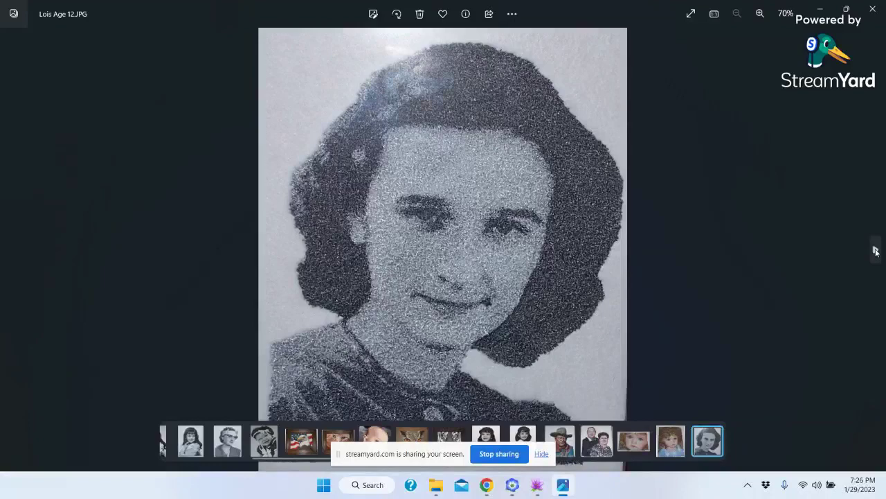
pyautogui.click(875, 251)
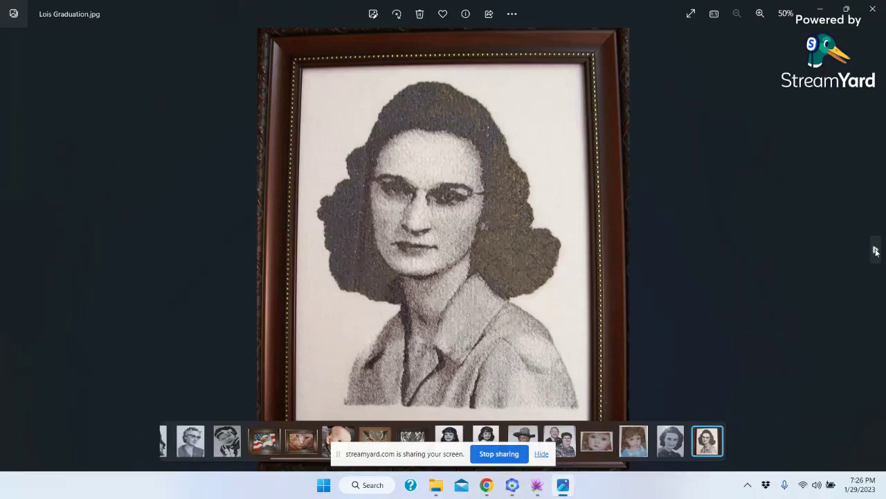
pyautogui.click(875, 251)
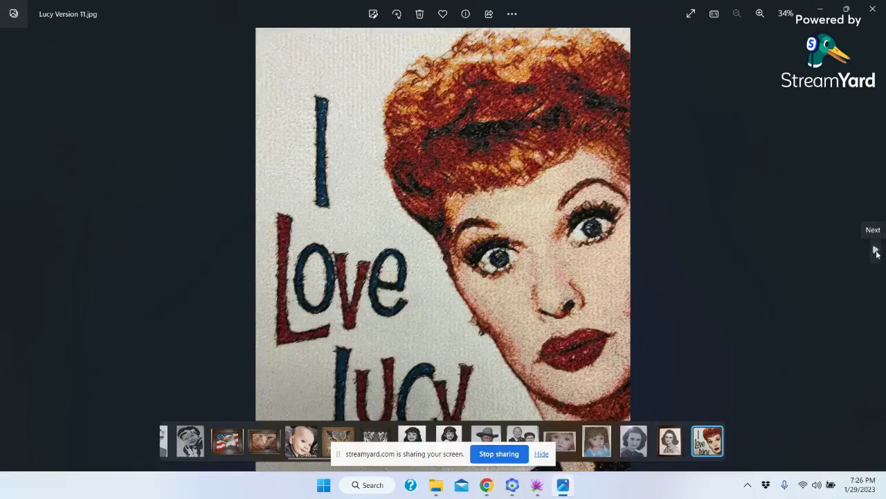
# Advance past the framed girls, bridge, baby, snow leopard and Snow Owl Version 11.jpg to Tom Selleck.JPG.
pyautogui.click(875, 251)
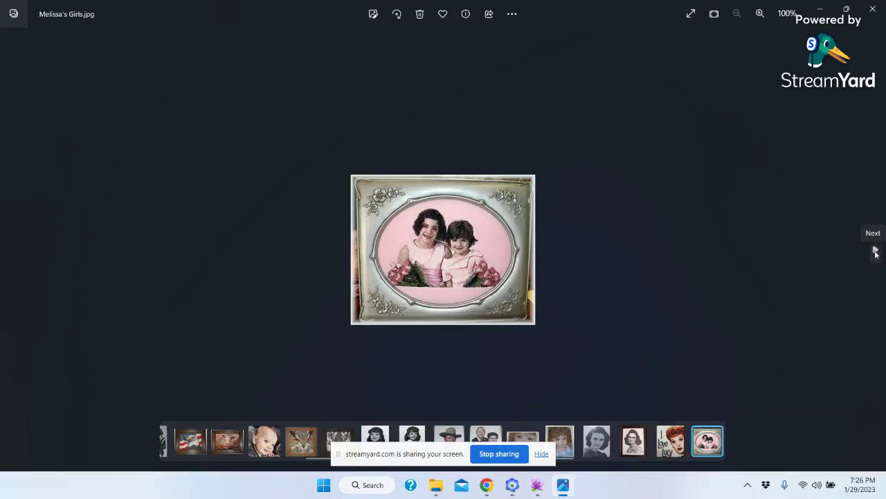
pyautogui.click(875, 251)
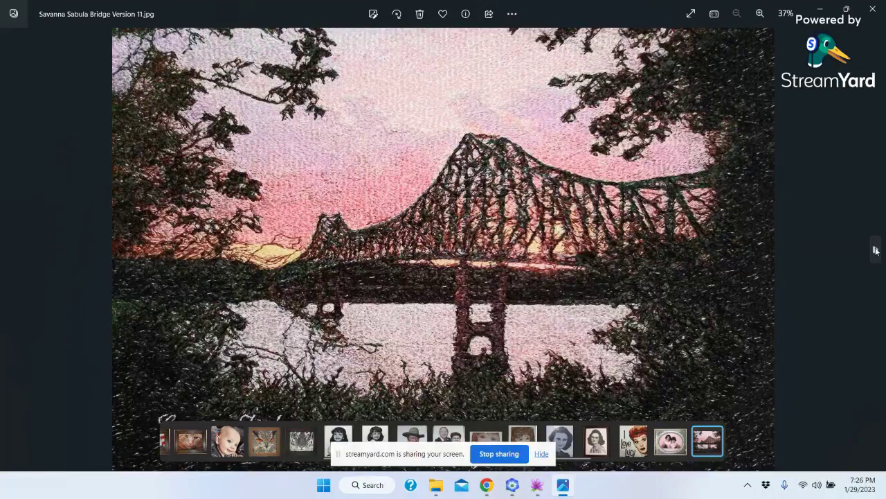
pyautogui.click(876, 251)
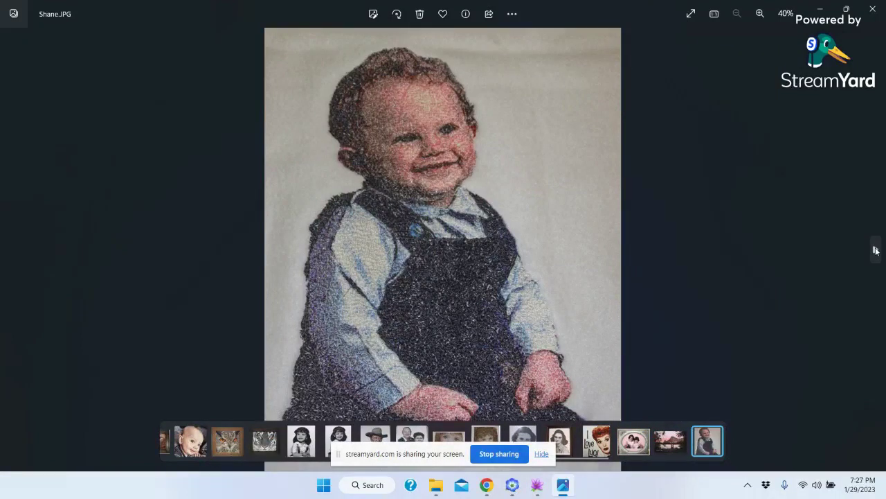
pyautogui.click(876, 251)
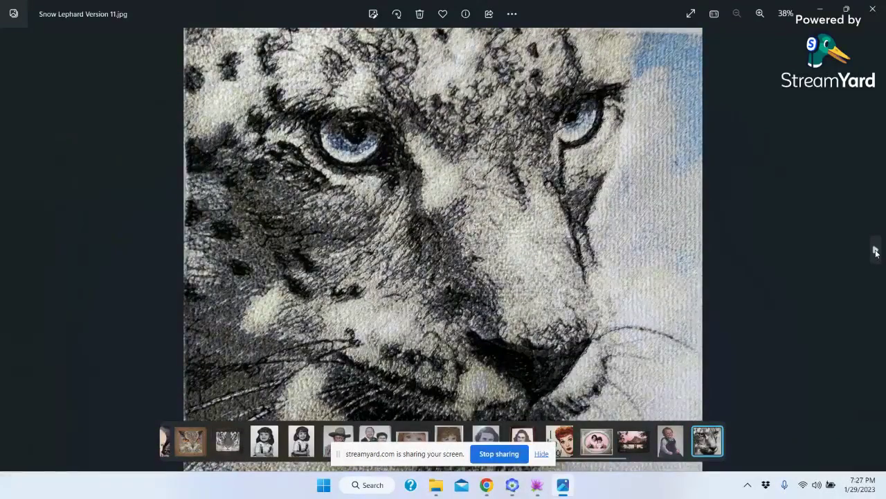
pyautogui.click(876, 250)
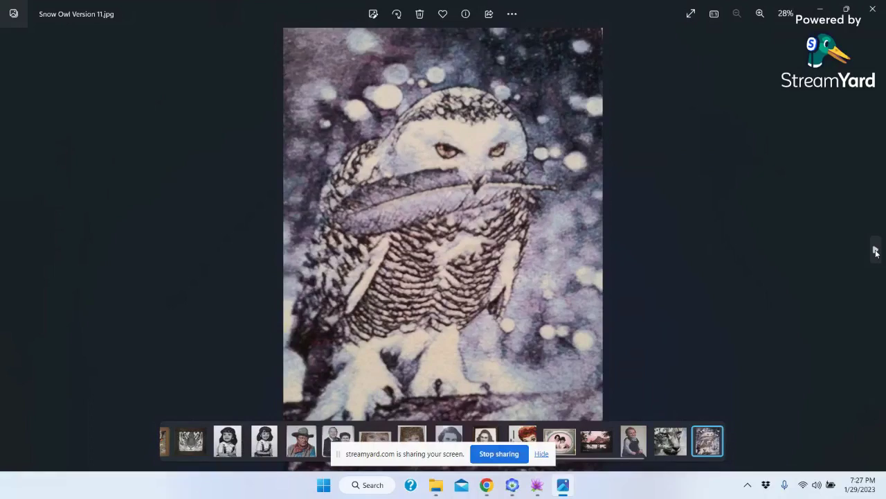
pyautogui.click(876, 251)
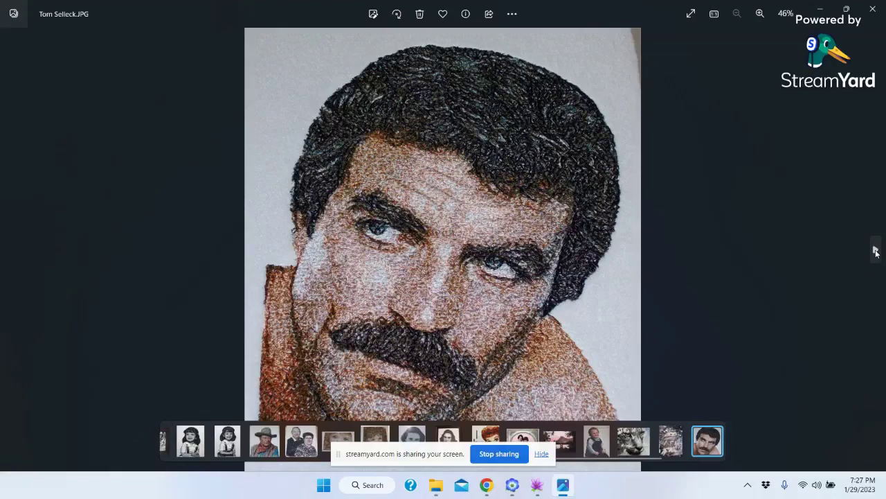
# View Under the Iowa Sky, Wayne Graduation and Zebra Barnboard Frame.JPG, then close Photos.
pyautogui.click(875, 250)
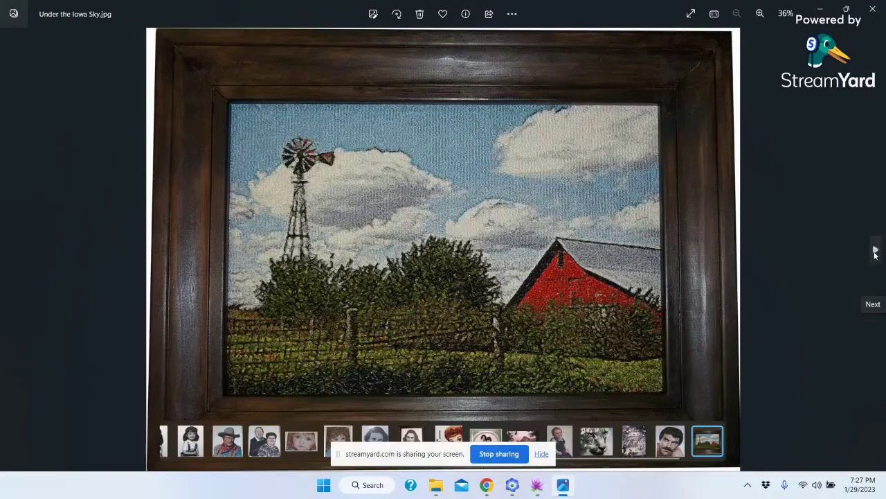
pyautogui.click(875, 251)
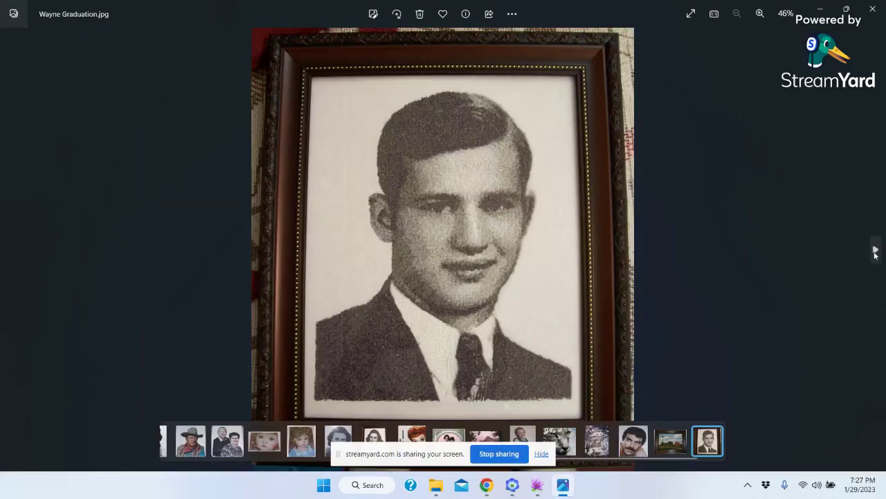
pyautogui.click(876, 250)
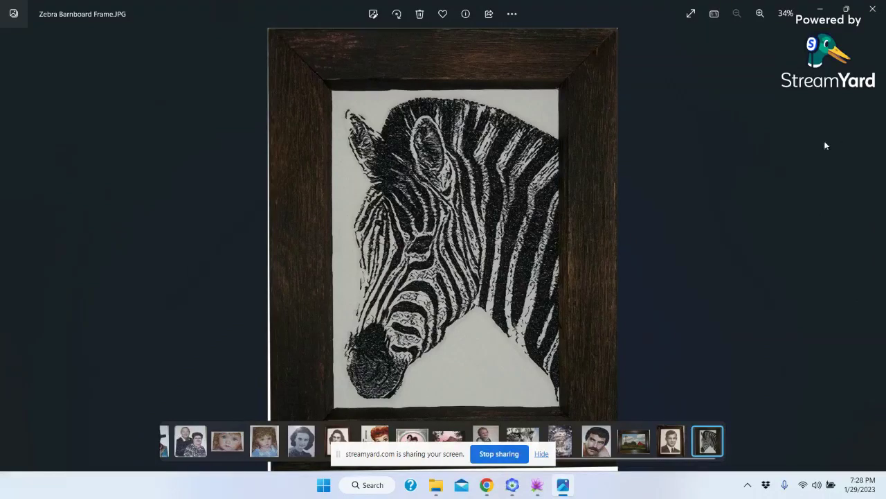
pyautogui.click(872, 10)
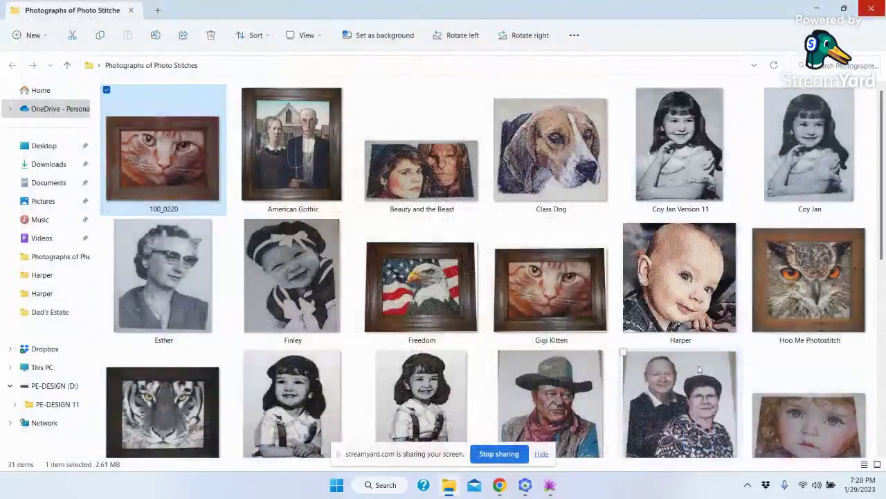
pyautogui.moveTo(883, 132)
pyautogui.mouseDown()
pyautogui.moveTo(885, 320)
pyautogui.moveTo(884, 130)
pyautogui.mouseUp()
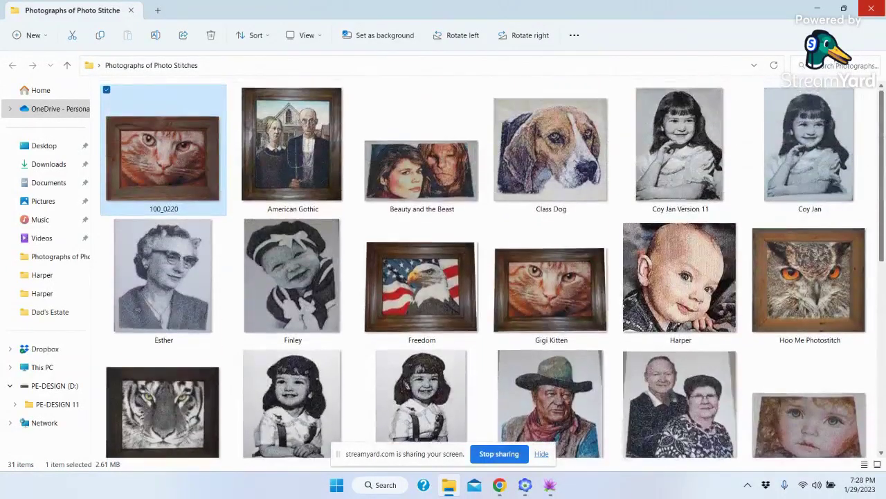
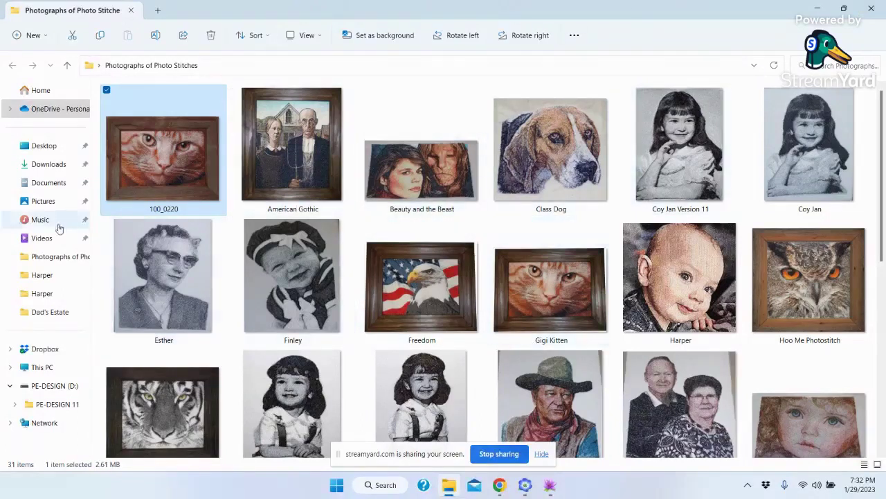
# Scroll the photo-stitch photographs, close that folder window, and stop StreamYard screen sharing.
pyautogui.moveTo(650, 97)
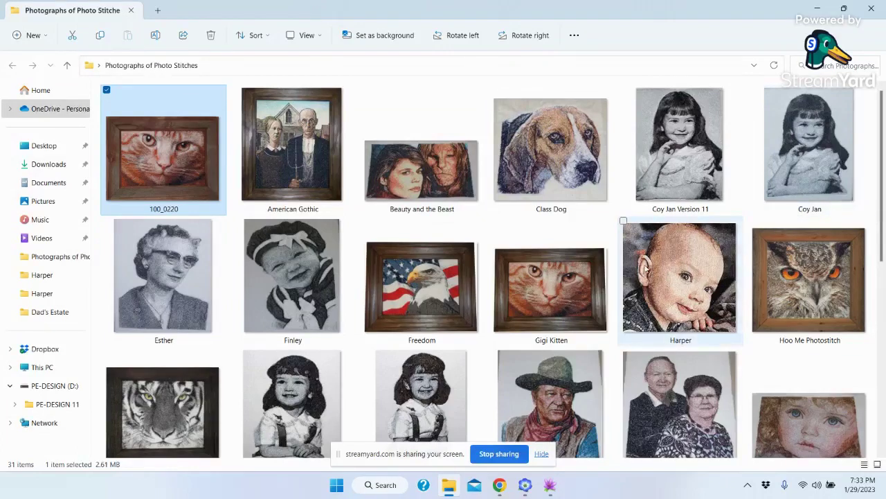
pyautogui.moveTo(646, 270)
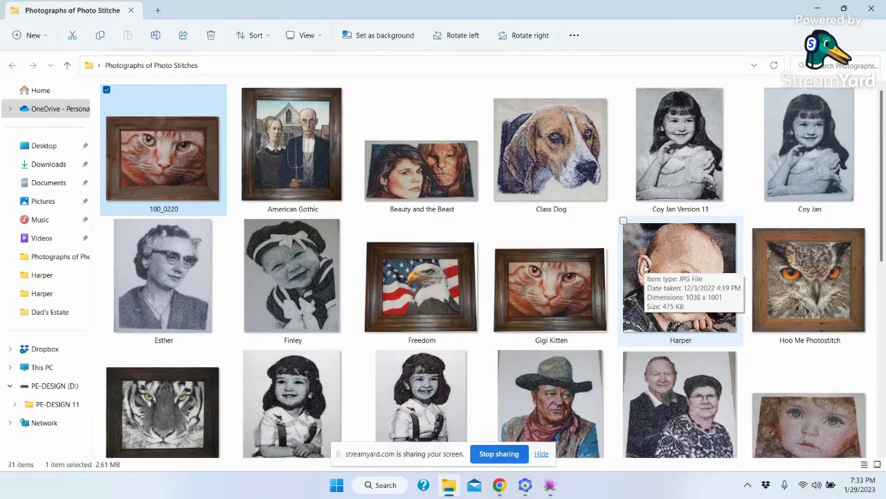
pyautogui.moveTo(883, 182); pyautogui.dragTo(882, 243)
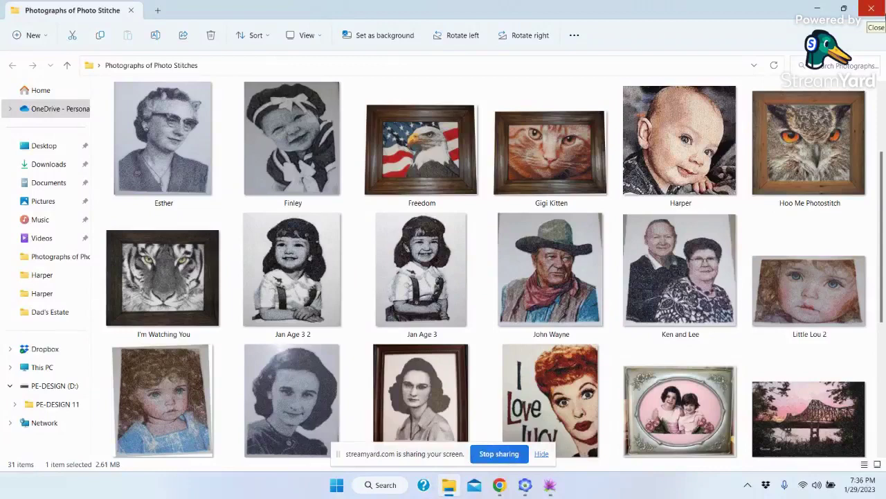
pyautogui.click(872, 9)
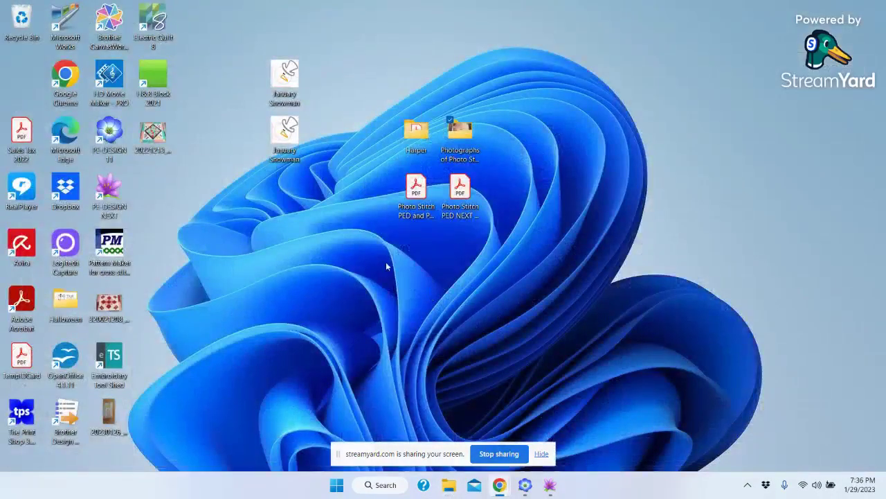
pyautogui.click(496, 455)
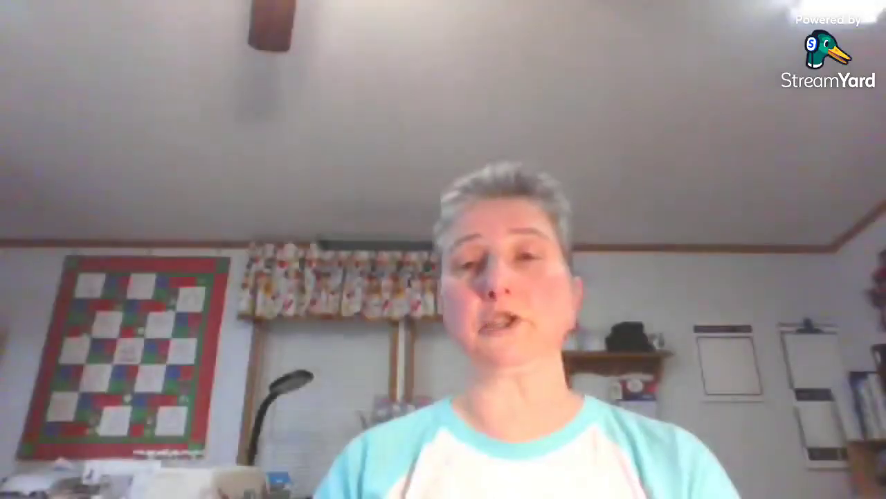